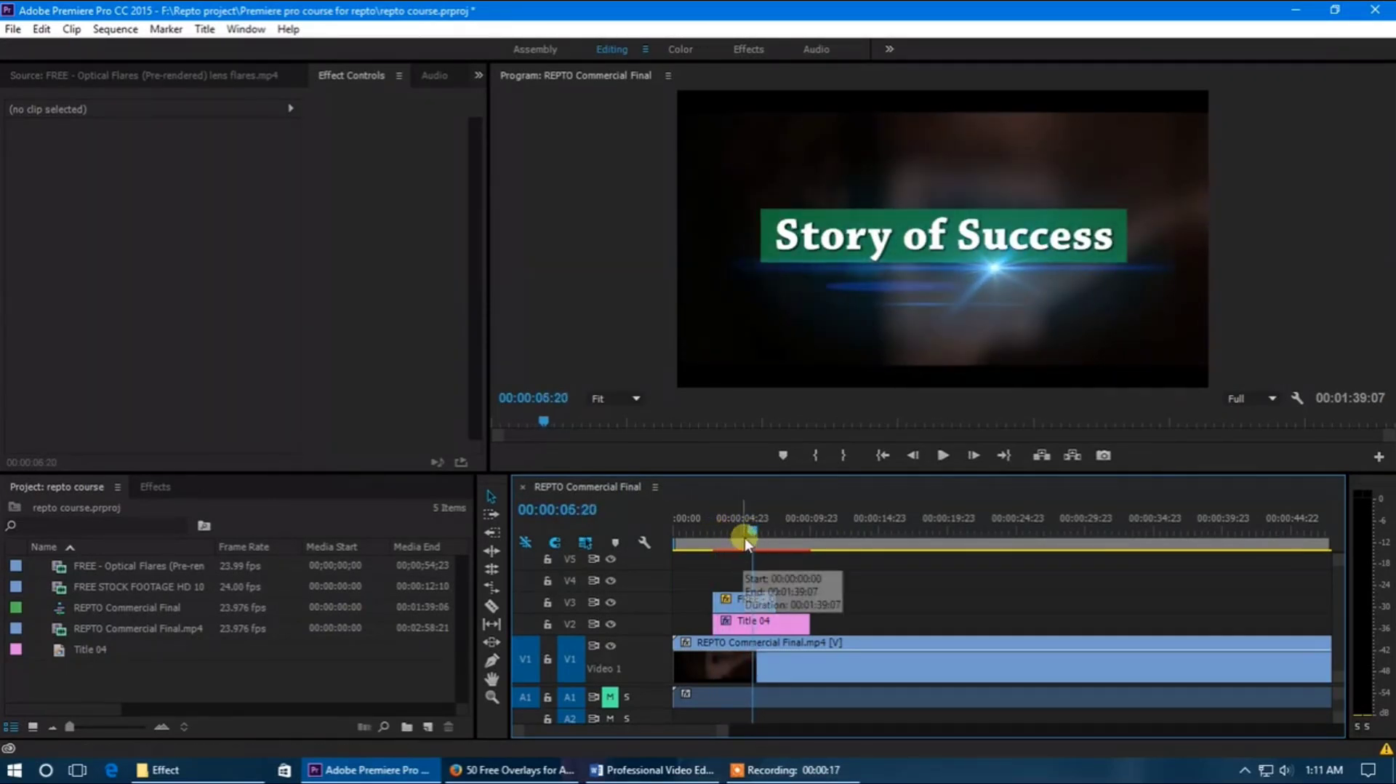
Delete the green rectangle behind the "Story of Success" text in Title 04 and close the title editor
click(745, 530)
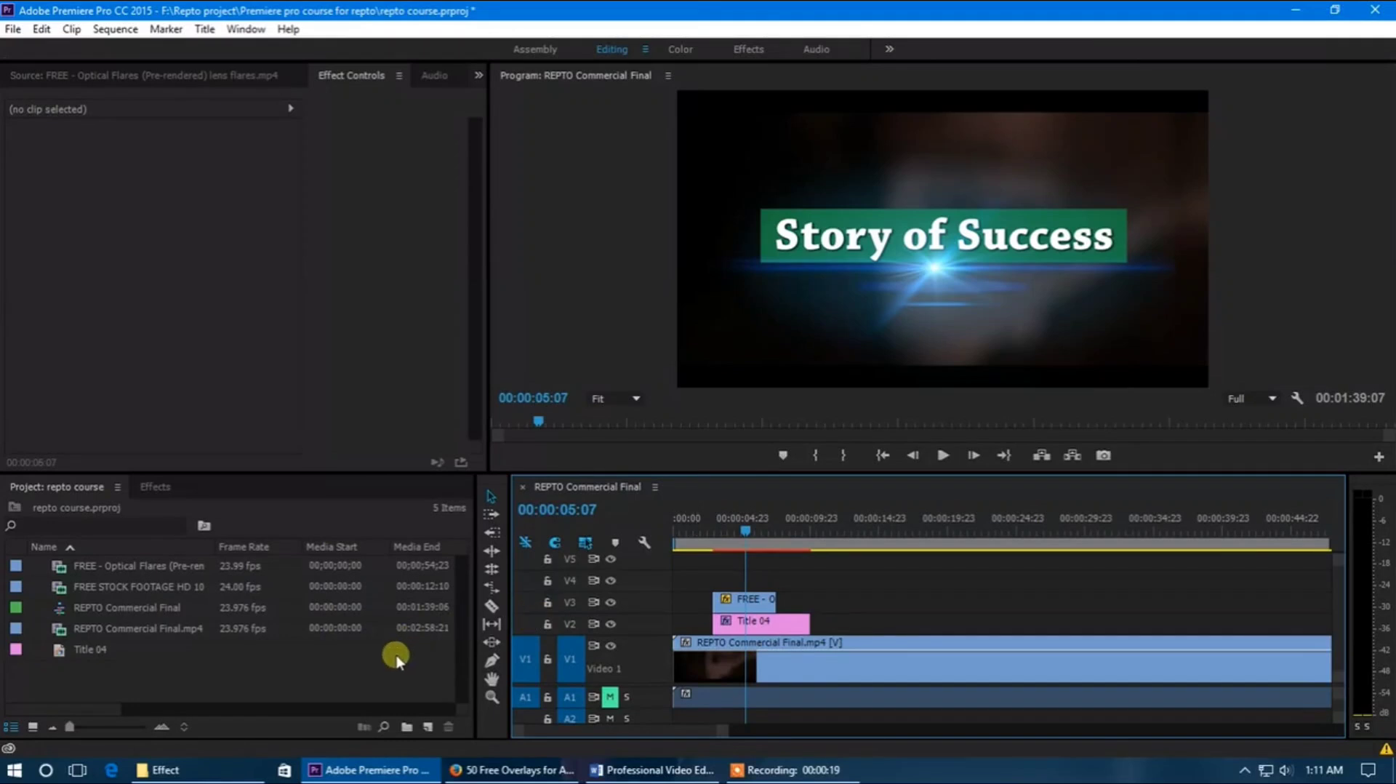
drag(690, 533, 749, 546)
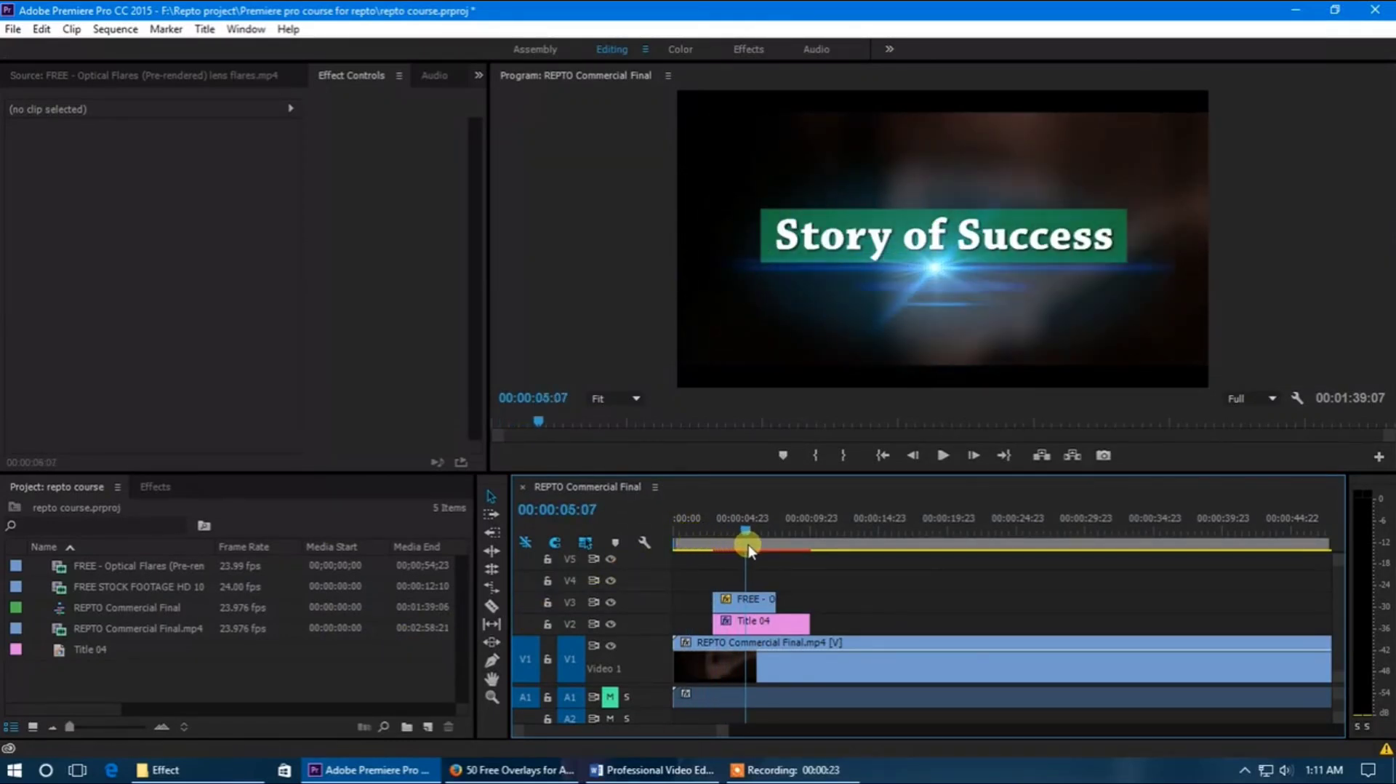
click(758, 602)
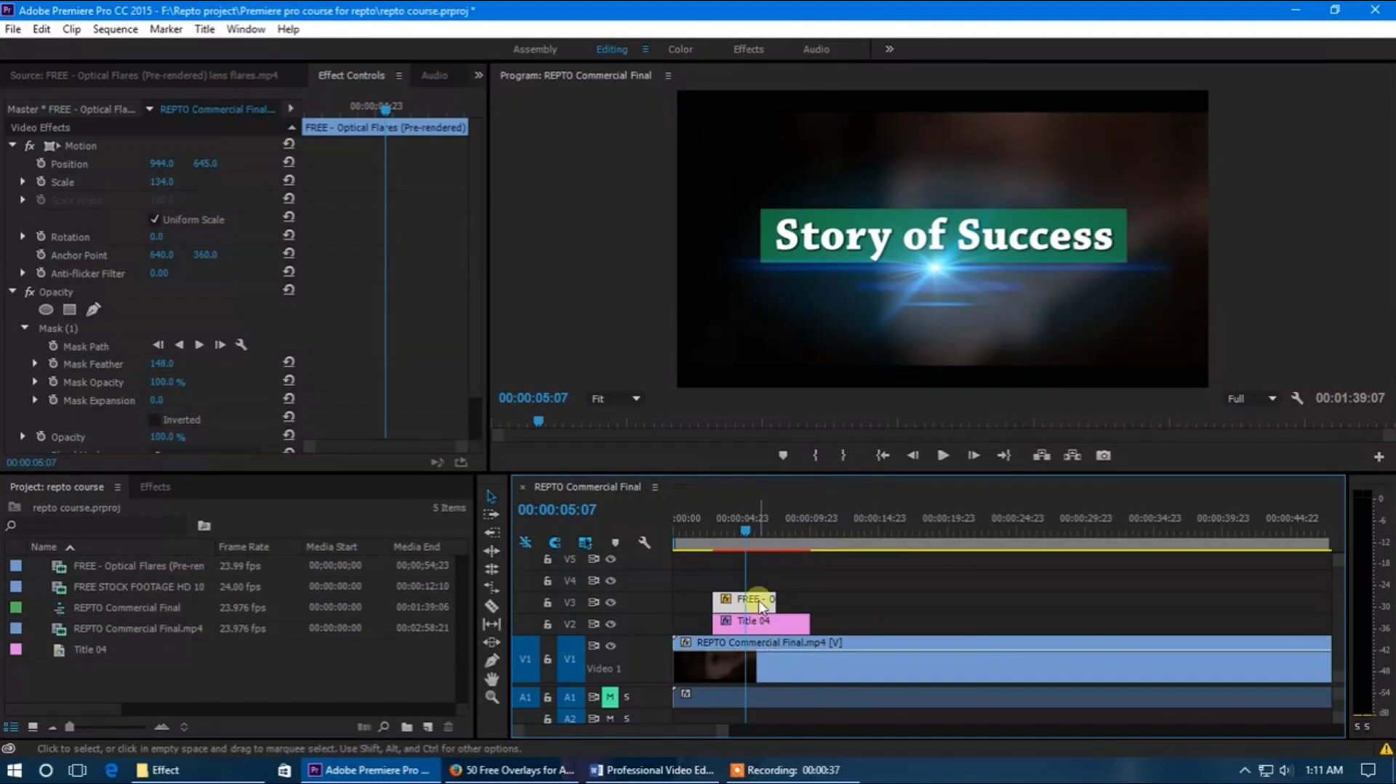
click(762, 625)
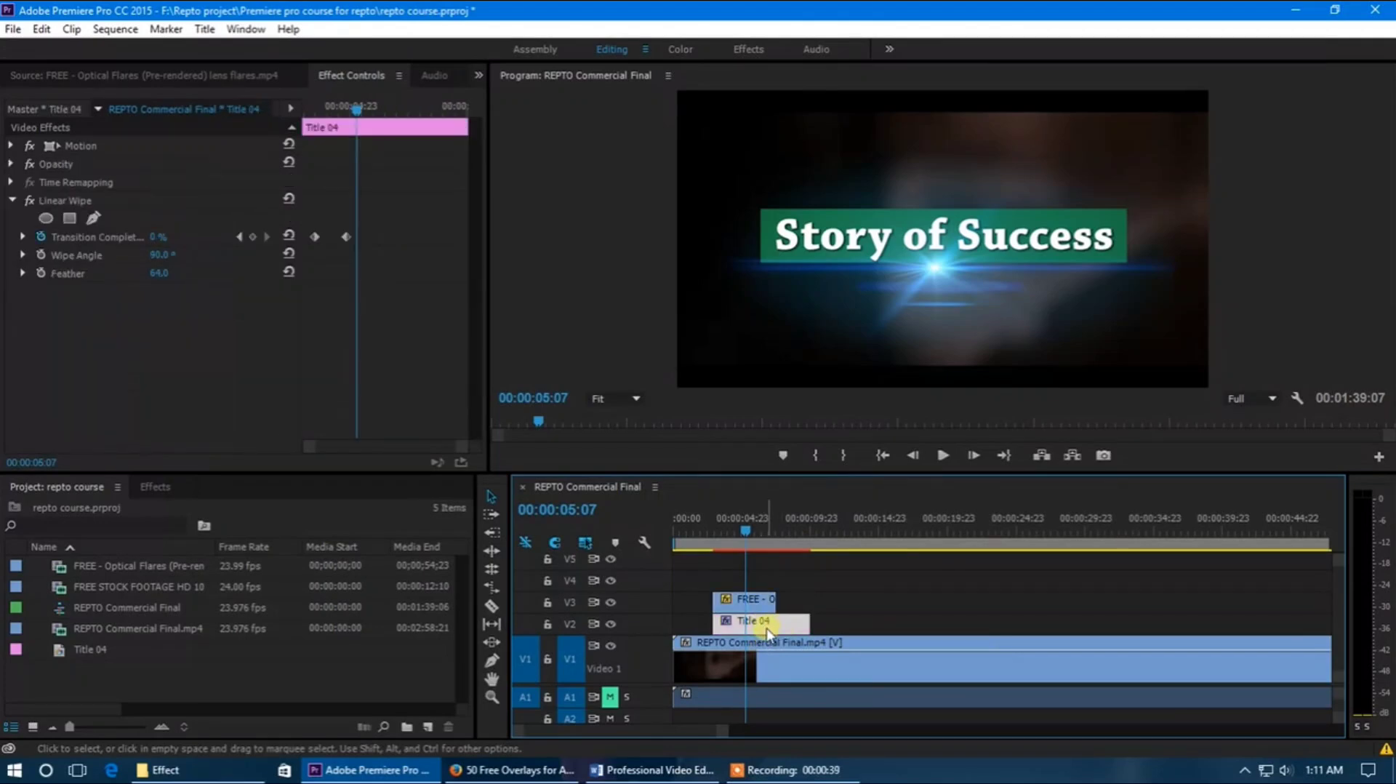
double_click(767, 627)
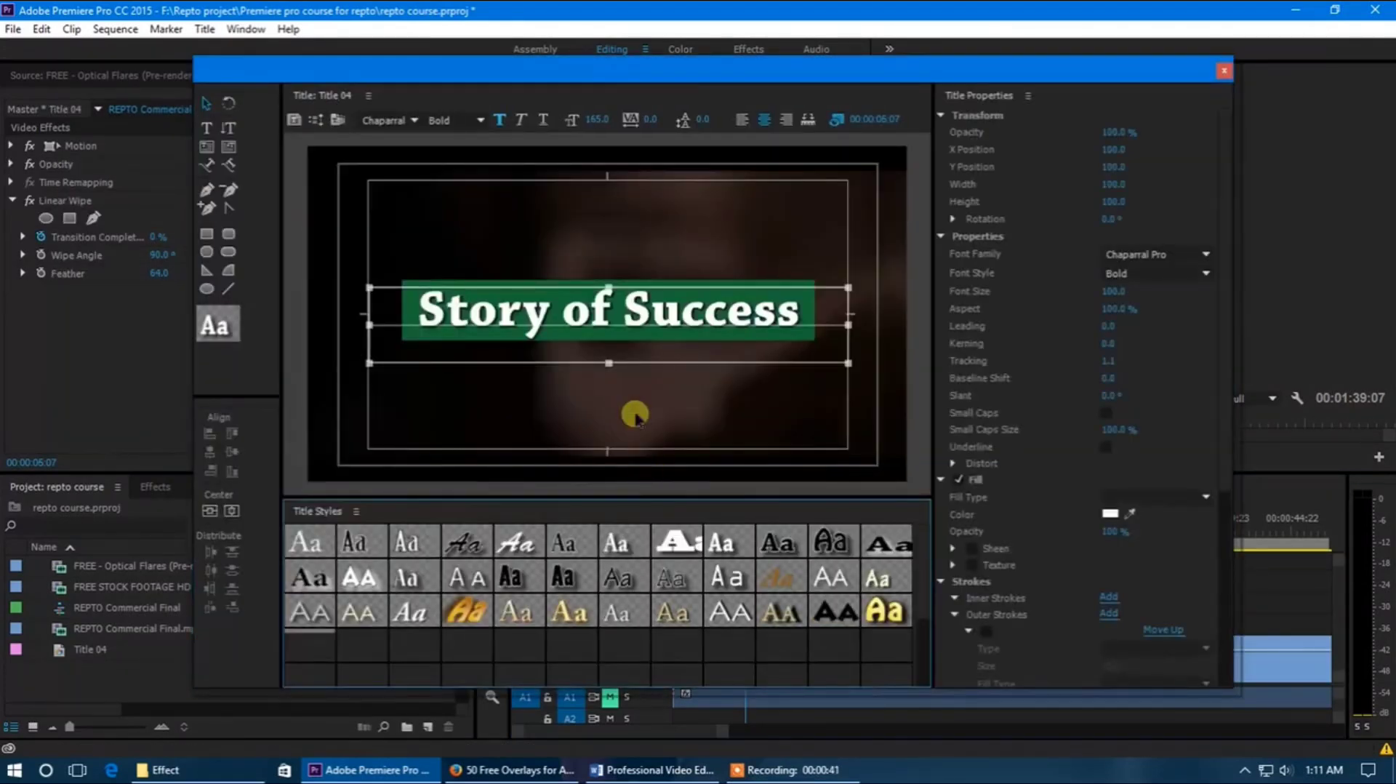
click(204, 104)
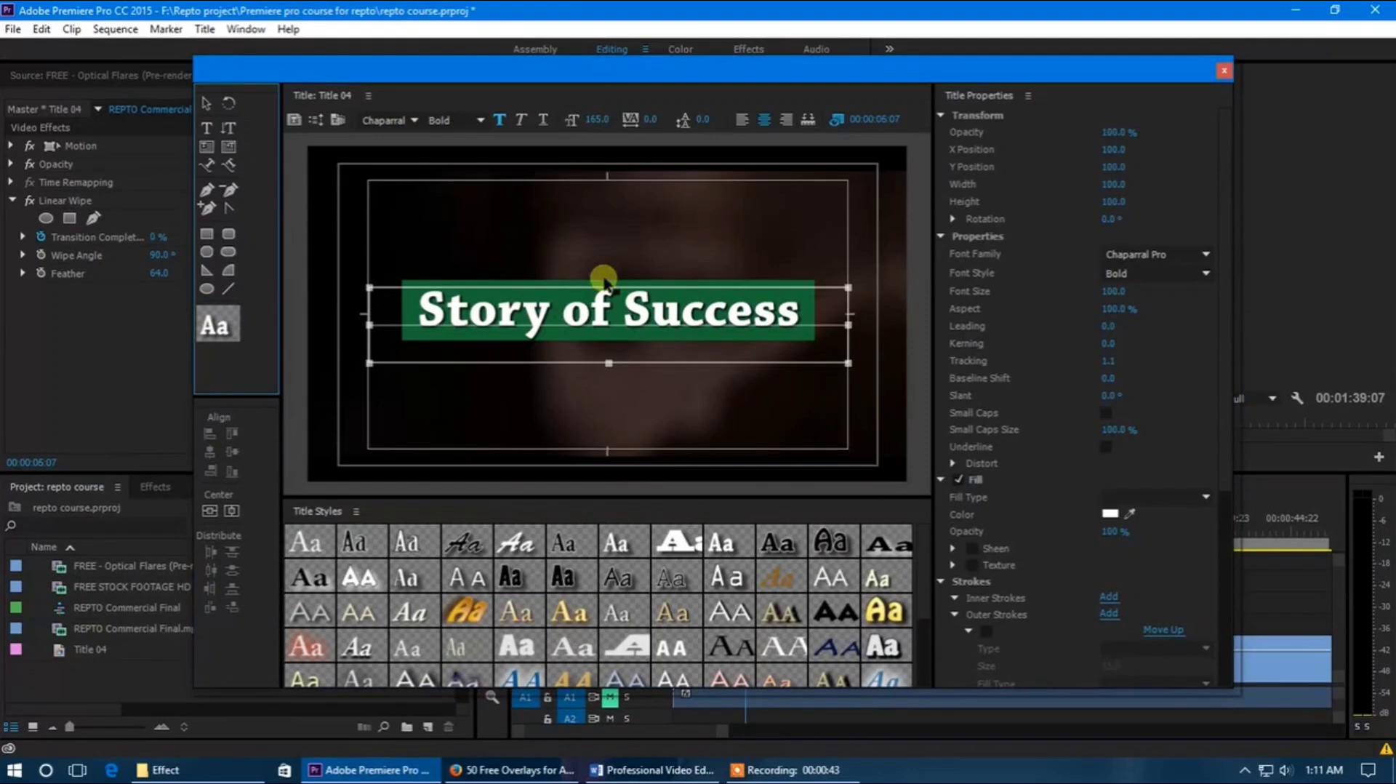
click(791, 285)
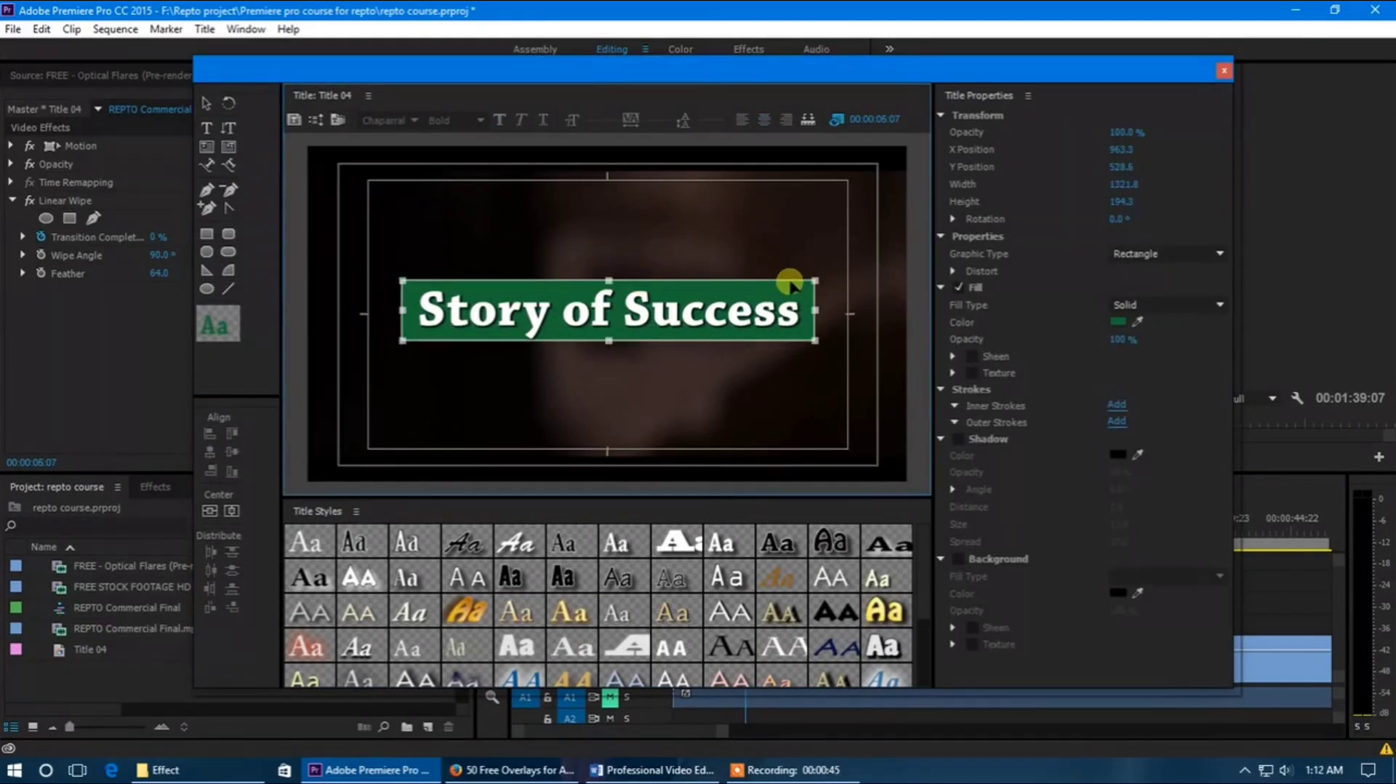
key(Delete)
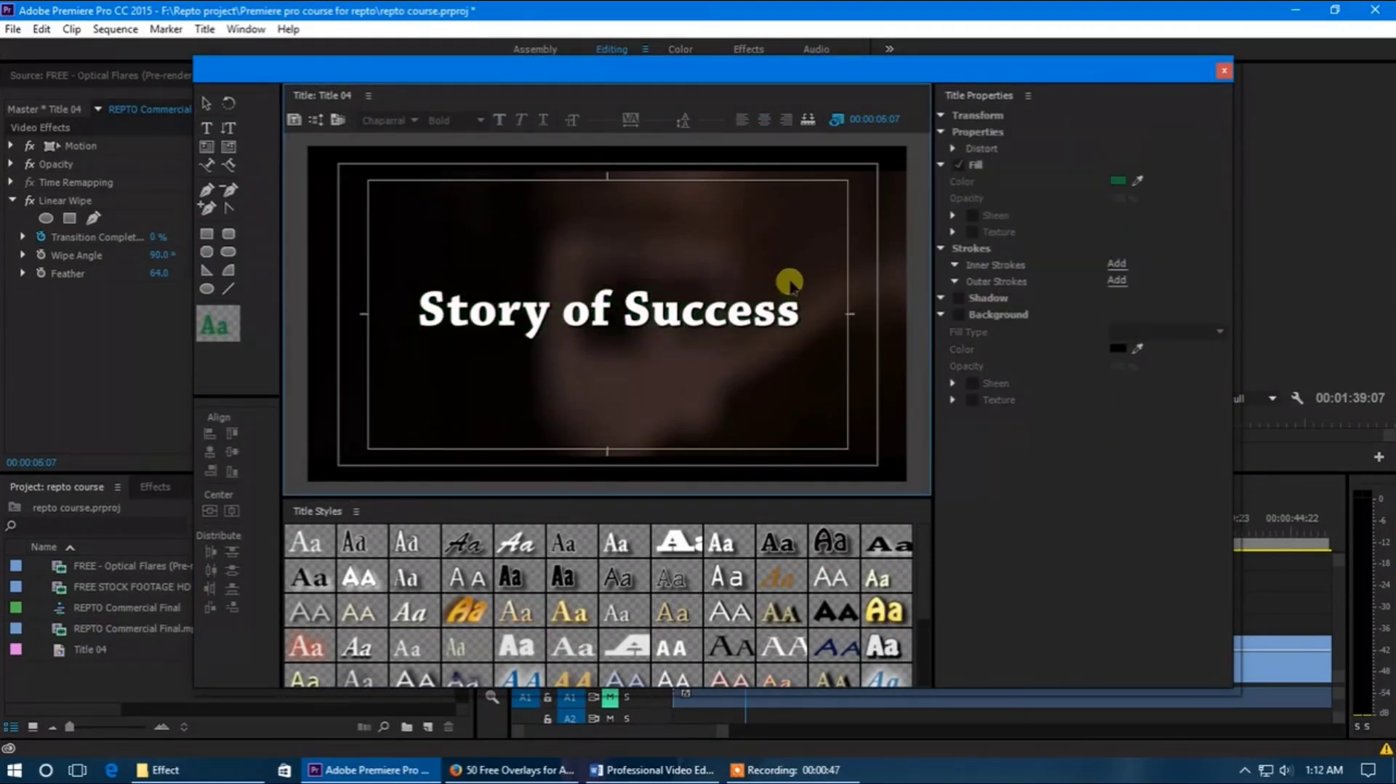
click(1226, 70)
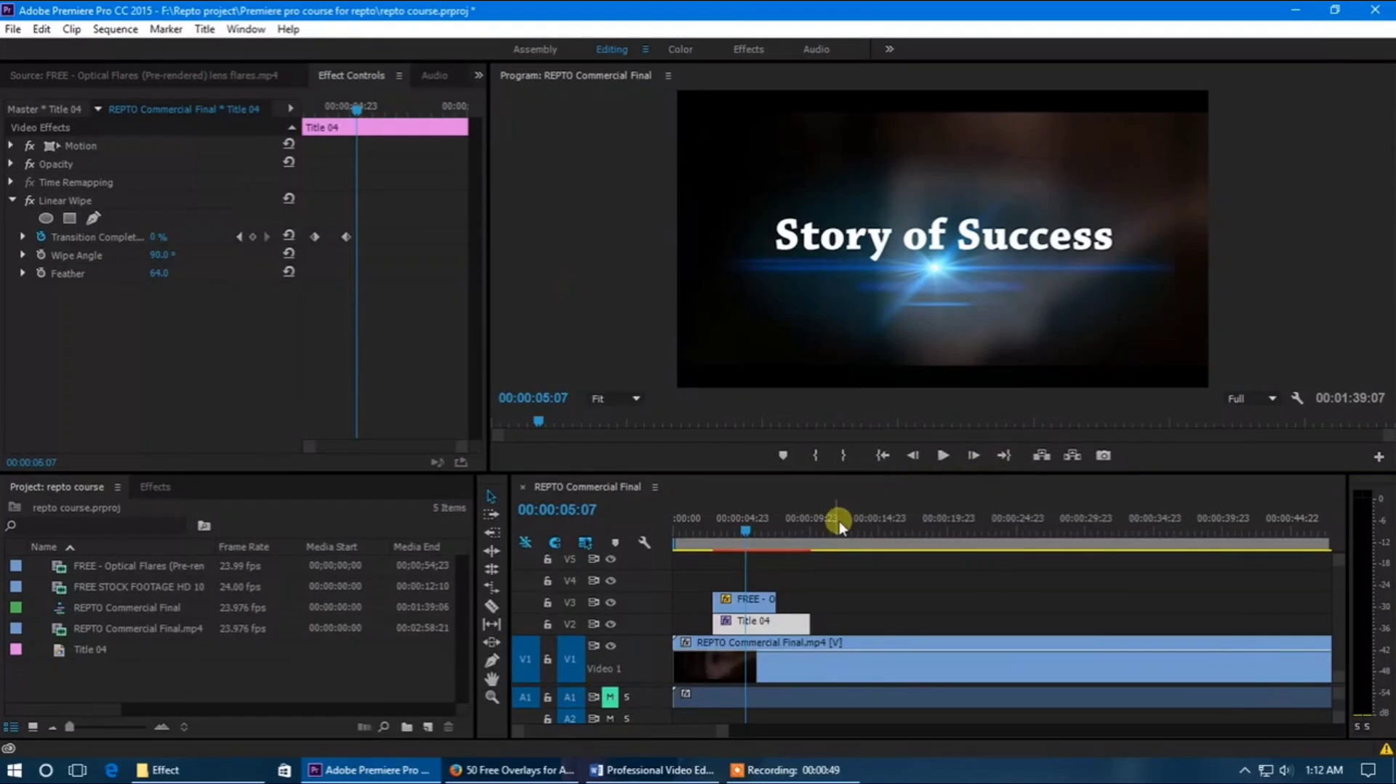
Preview the edited title in the sequence and enlarge the Video 2 track to show the clip's thumbnail
click(732, 531)
drag(727, 533, 749, 575)
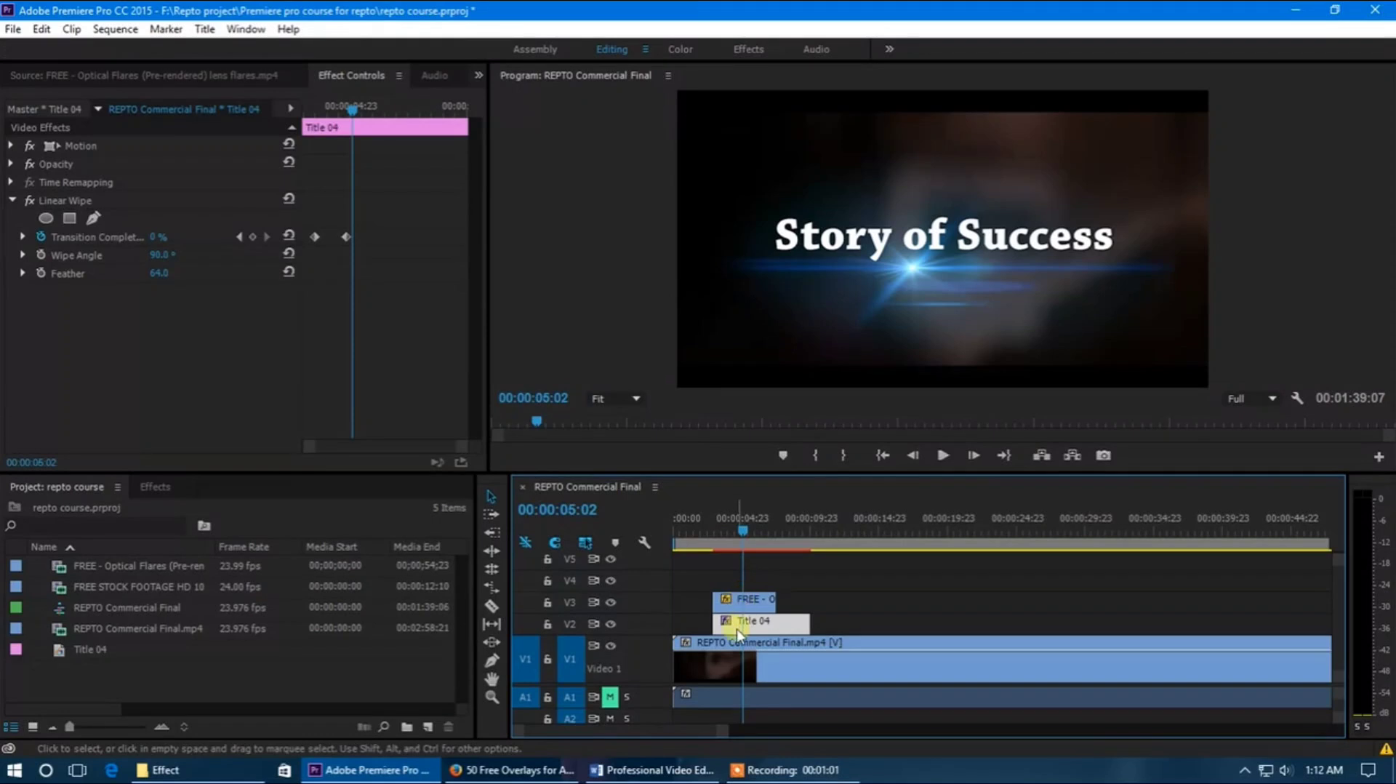
double_click(651, 624)
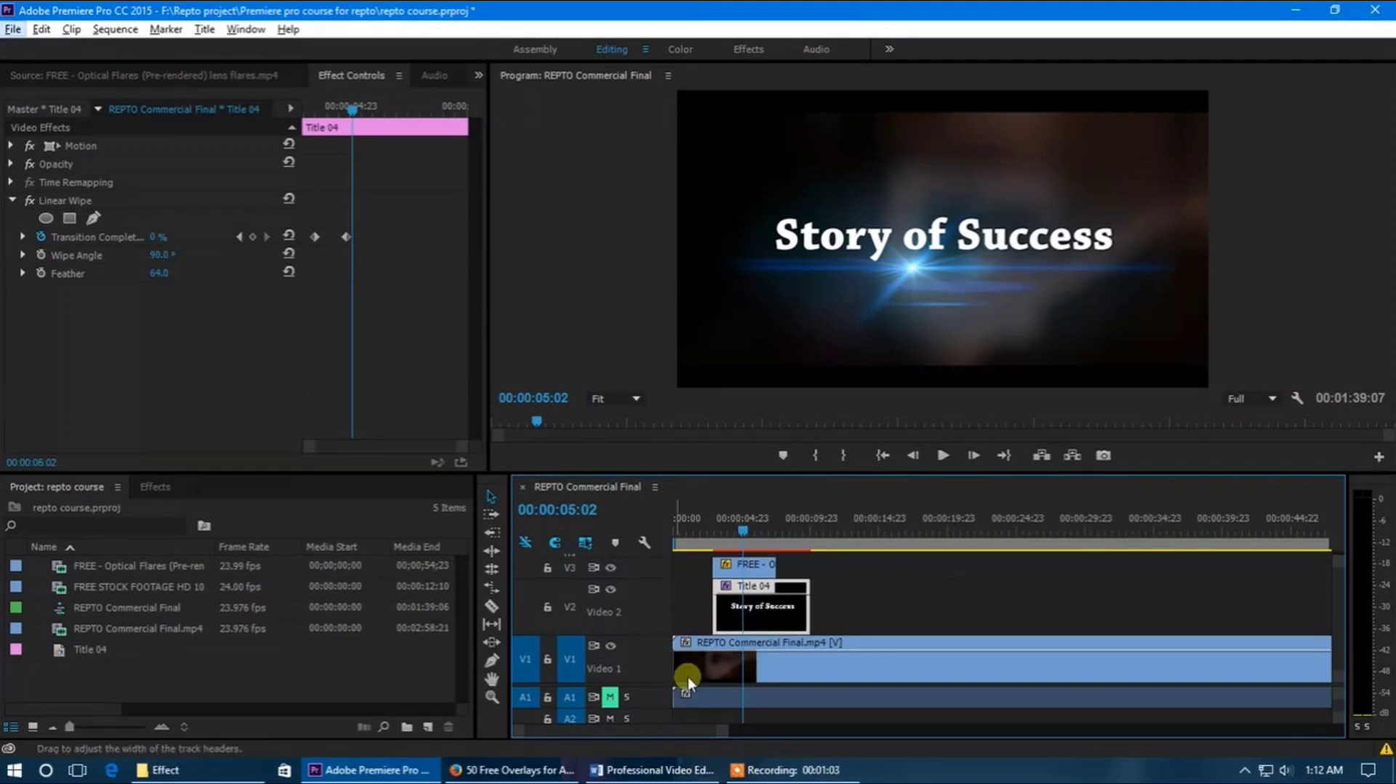
drag(722, 729, 681, 729)
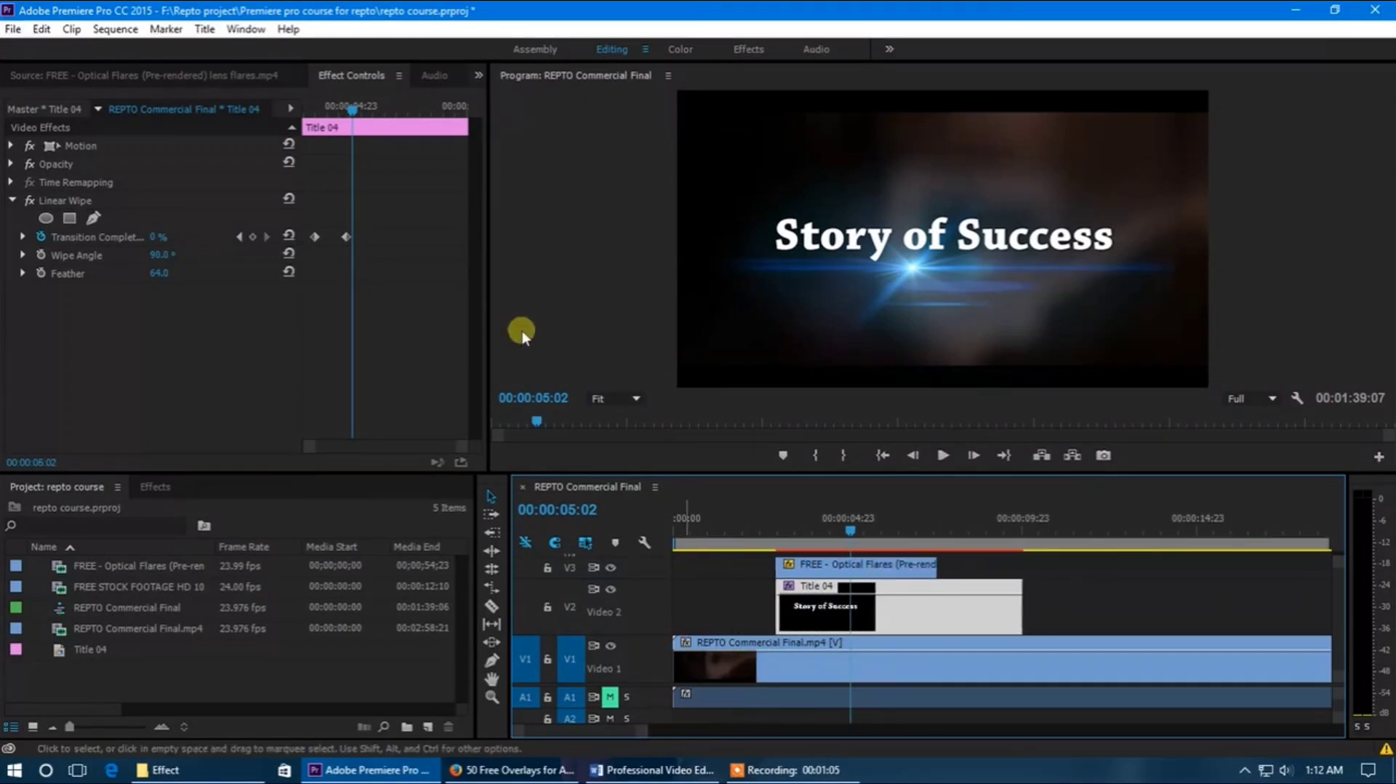
Remove the Linear Wipe effect from the Title 04 clip
click(10, 164)
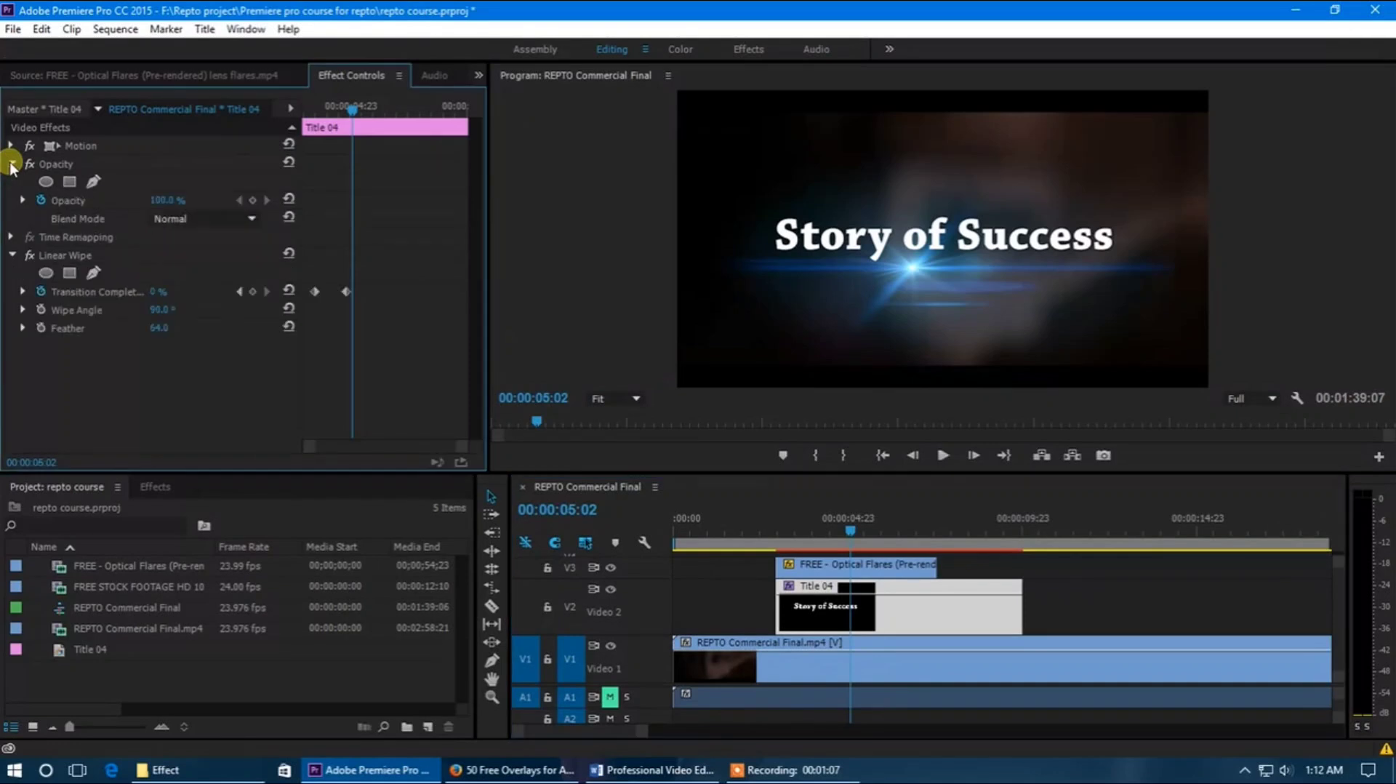
click(11, 164)
click(64, 202)
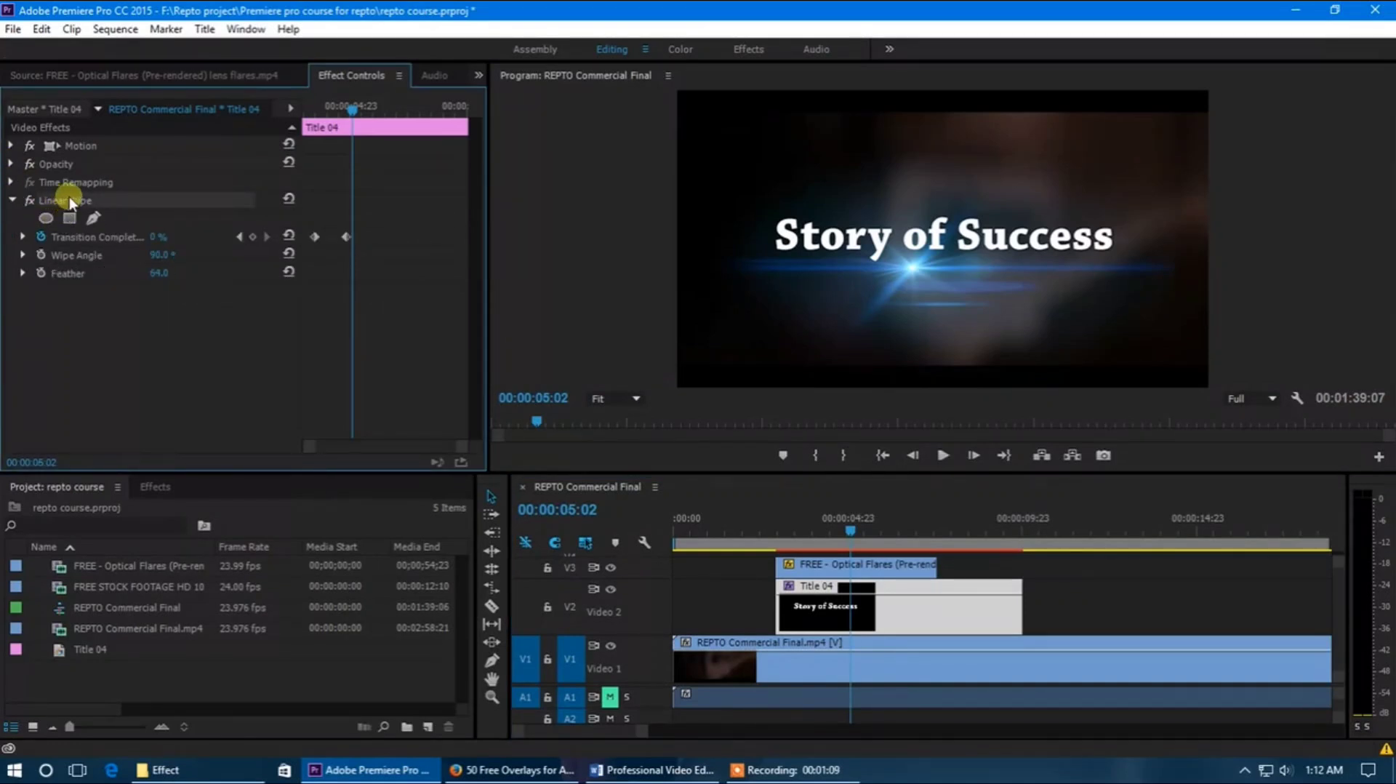
key(Delete)
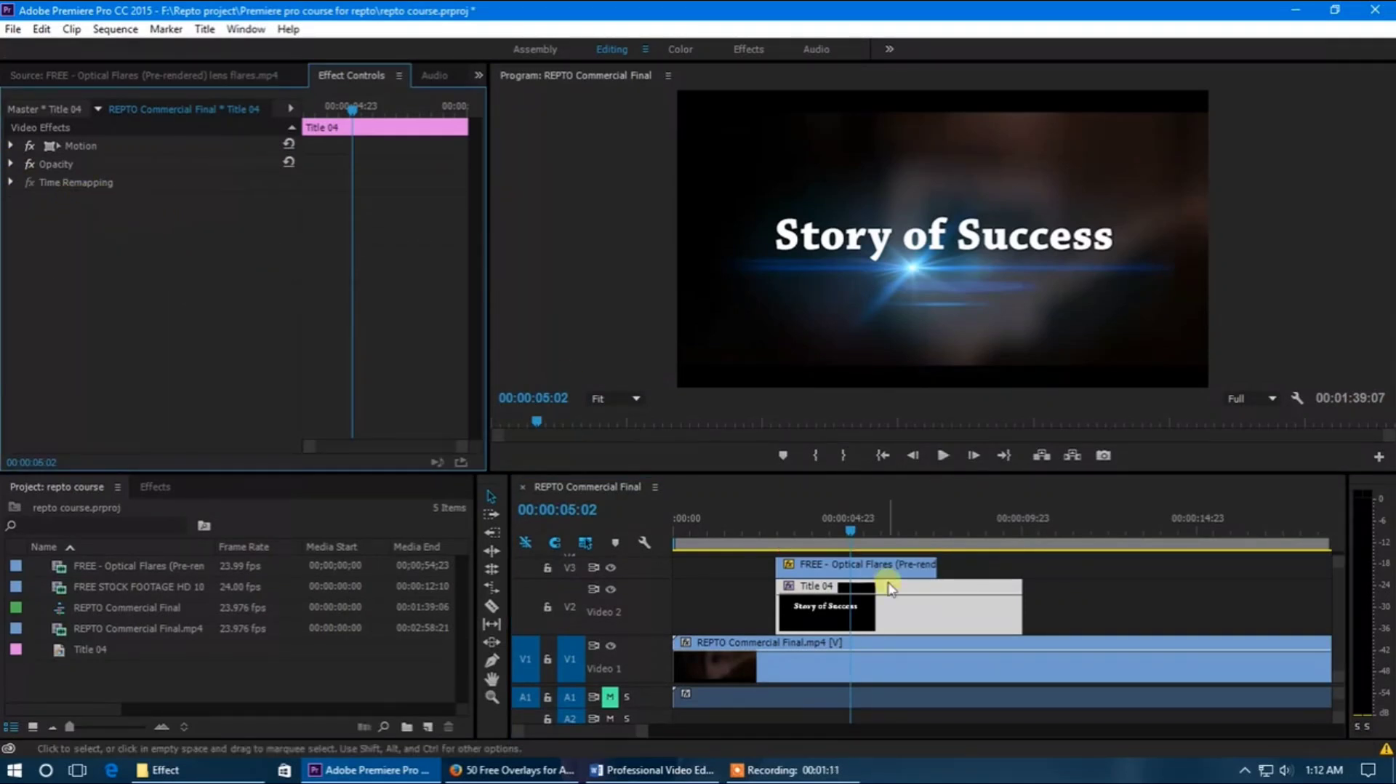
Restart opacity animation on Title 04 with a 0% keyframe at the clip's start, 00:00:02:23
drag(794, 535, 818, 558)
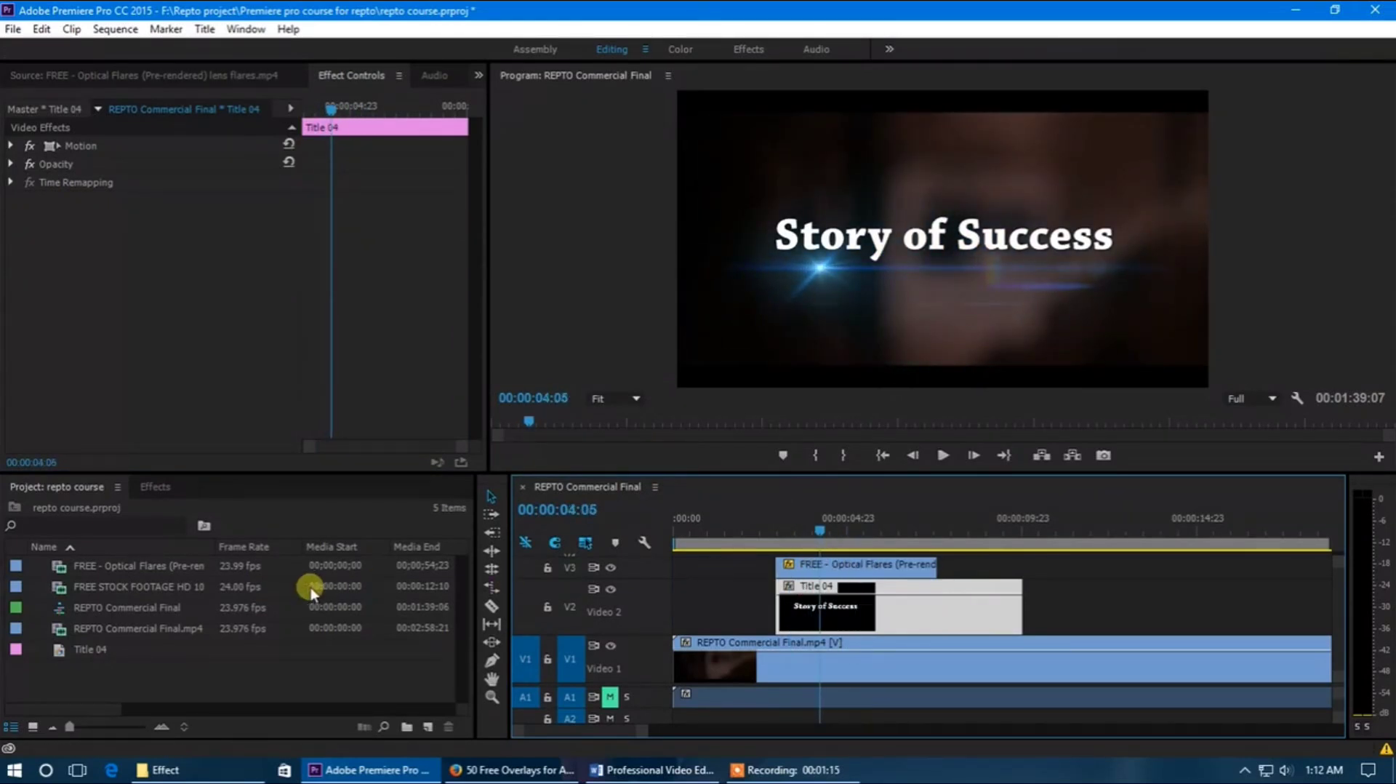
click(10, 165)
click(41, 201)
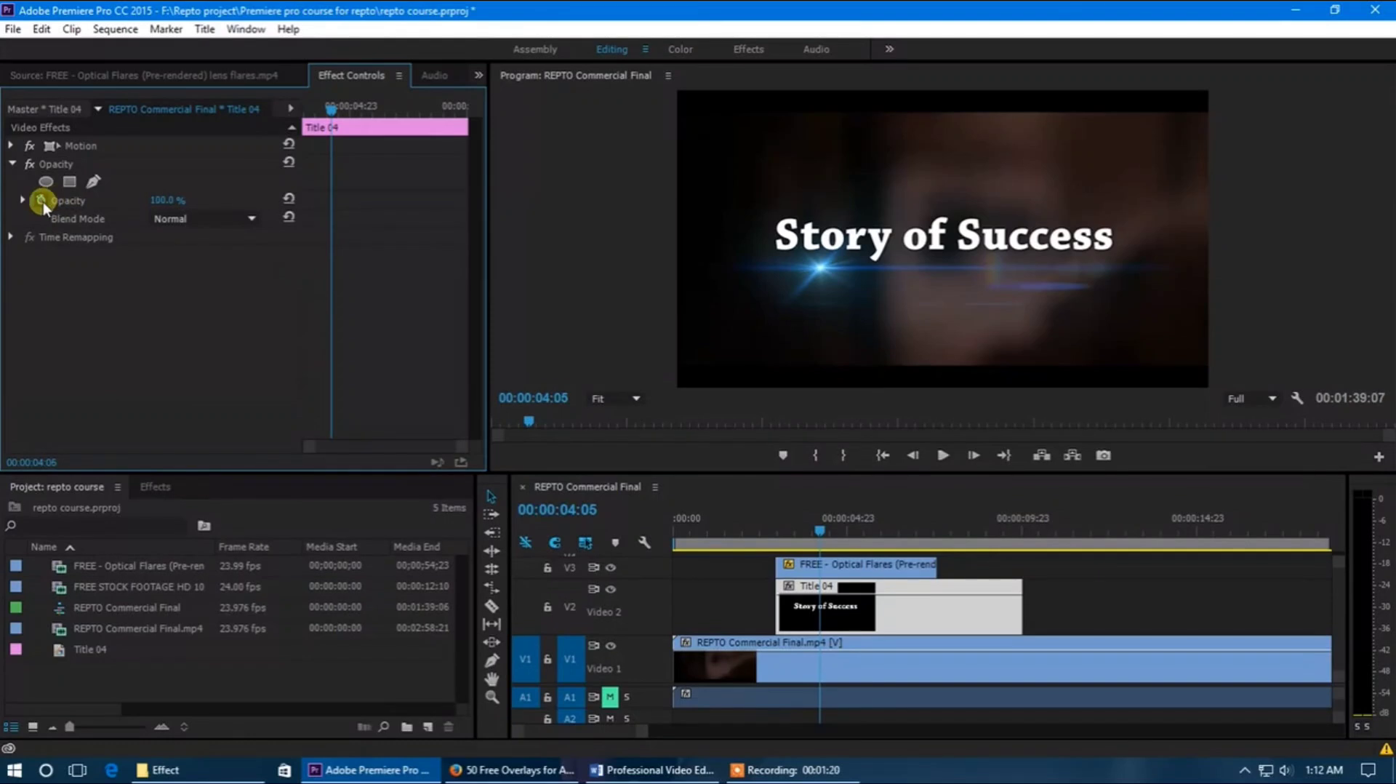
drag(328, 110, 273, 116)
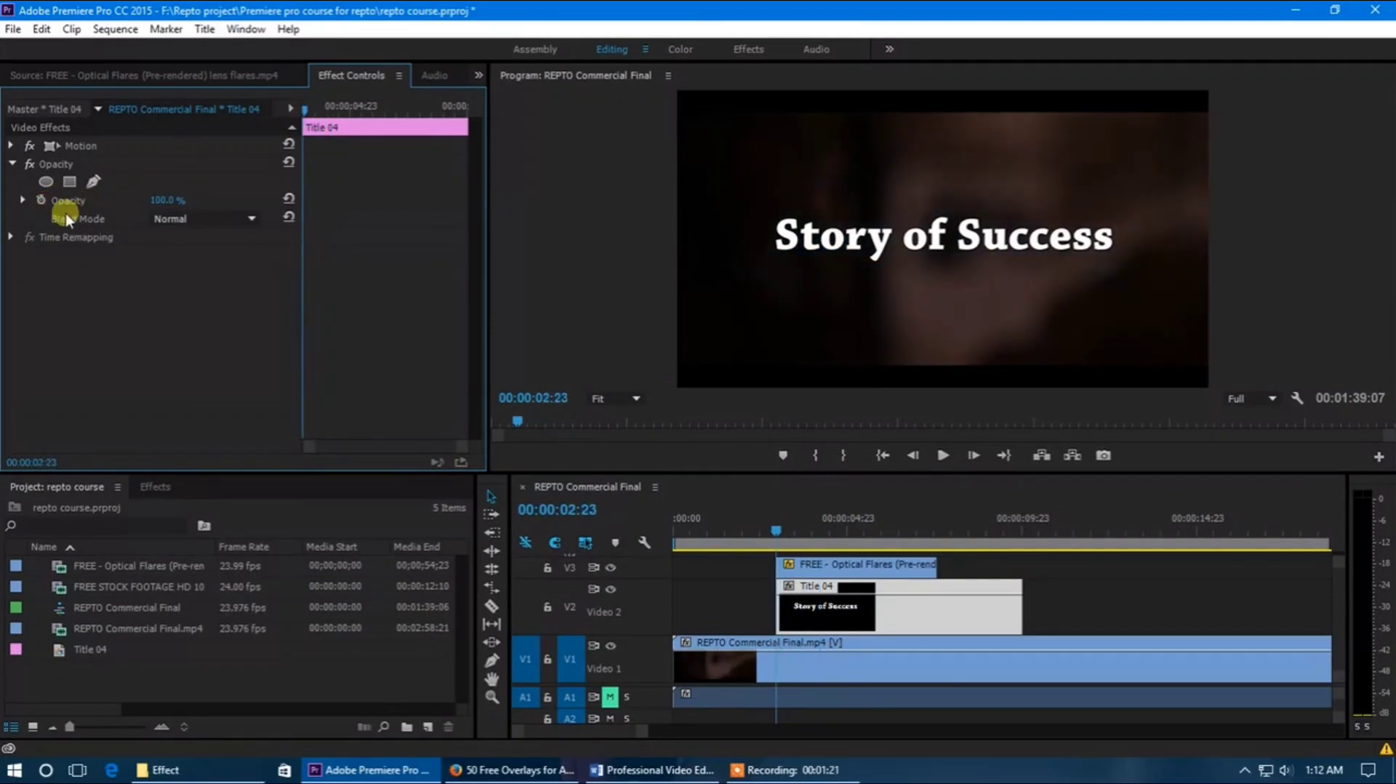
click(41, 201)
drag(164, 200, 22, 197)
click(331, 153)
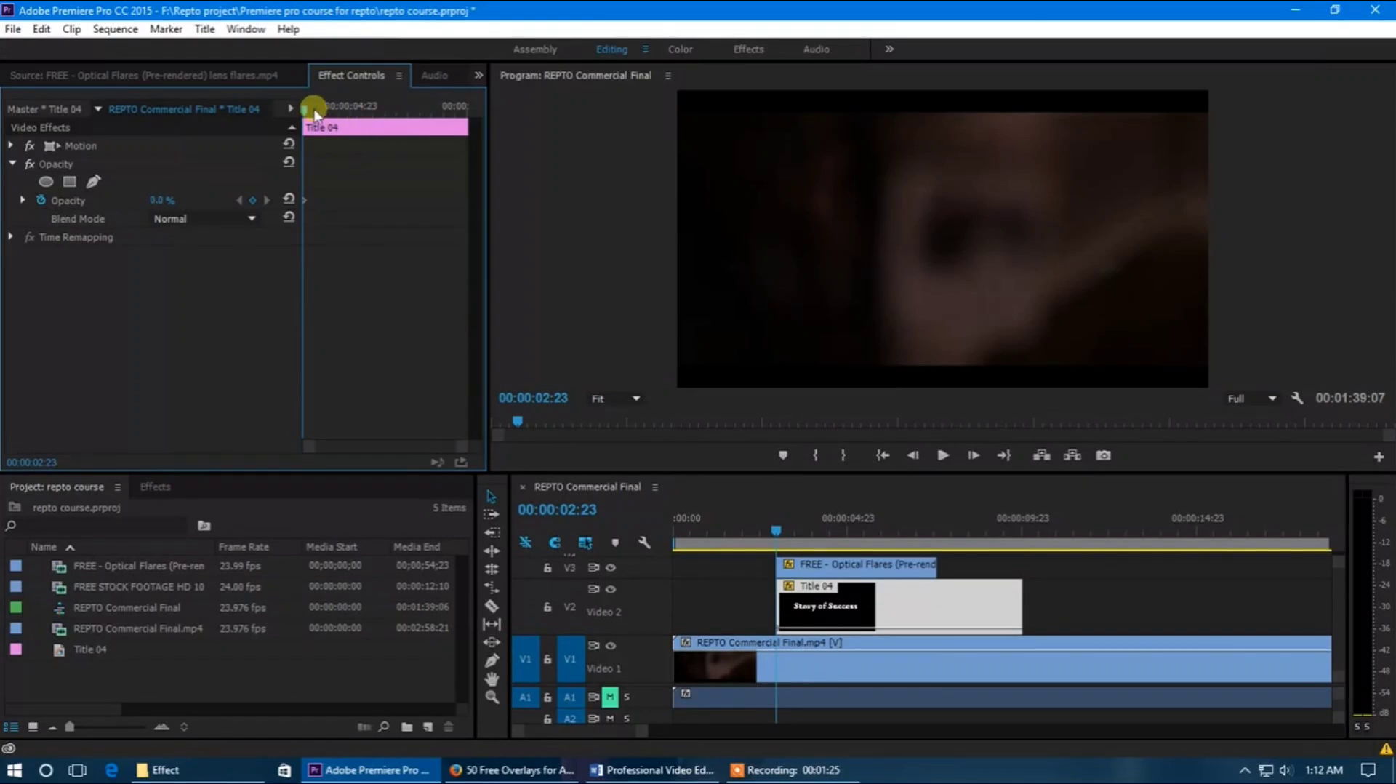
Add a 100% opacity keyframe at 00:00:04:01 on Title 04 and scrub through the fade-in
drag(315, 112, 328, 110)
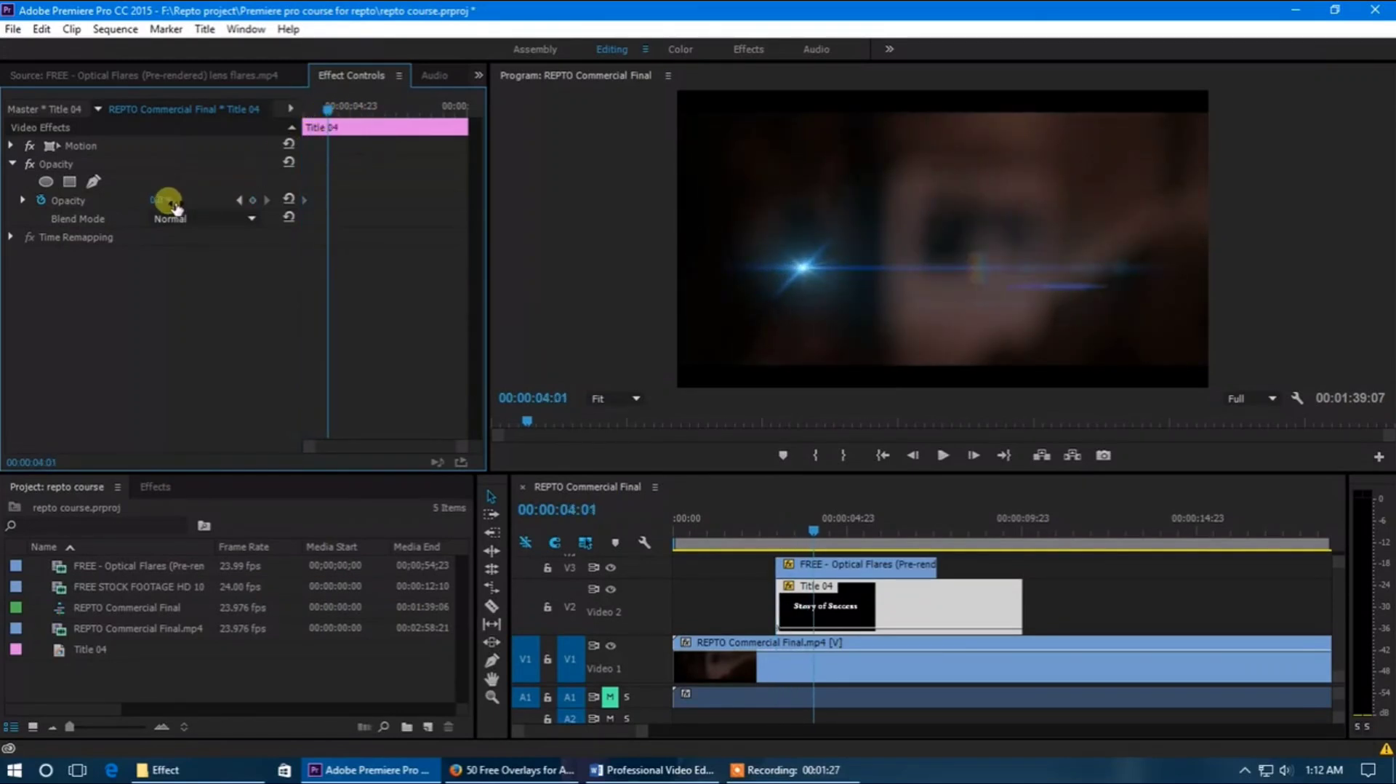
drag(173, 205, 296, 205)
click(300, 110)
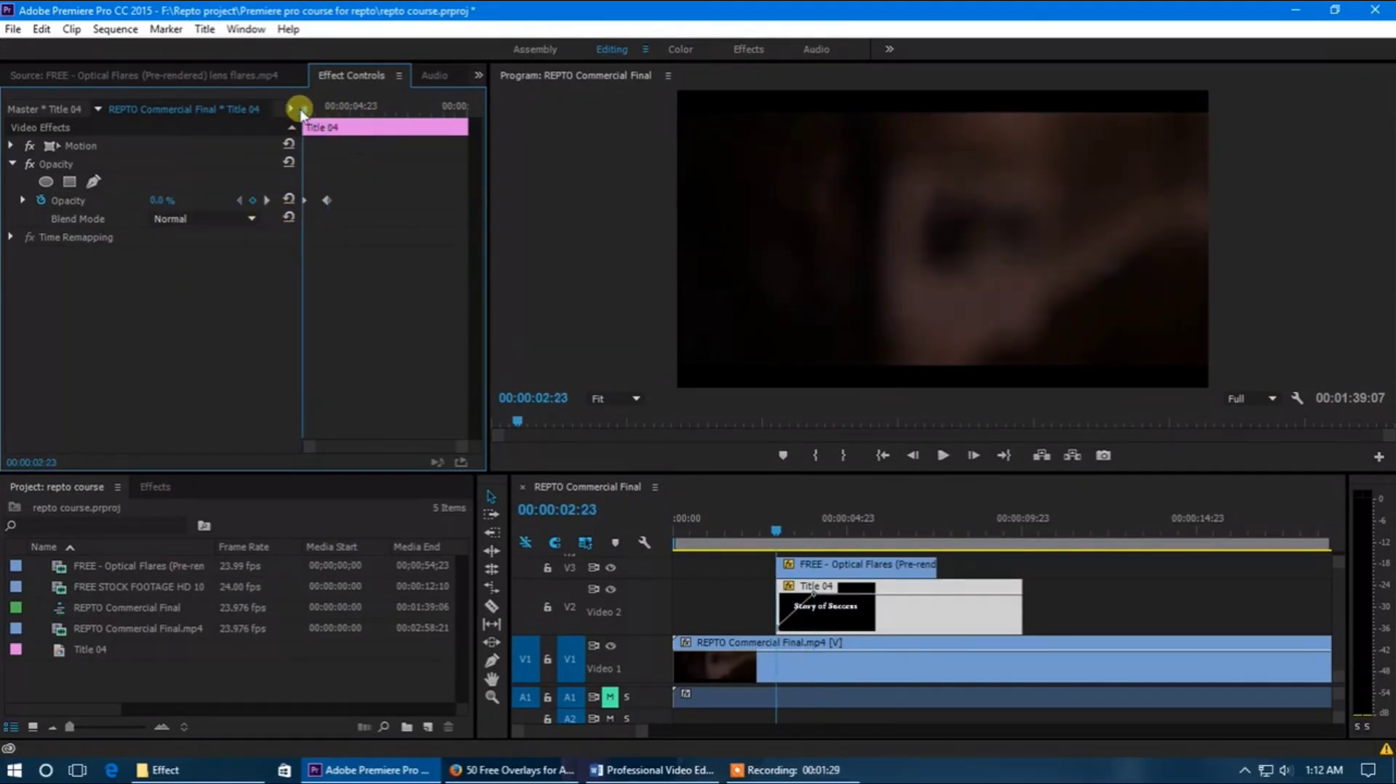
drag(307, 138, 318, 140)
Slow the title's fade-in by moving the 100% opacity keyframe to about 5 seconds, and preview it
drag(328, 200, 357, 199)
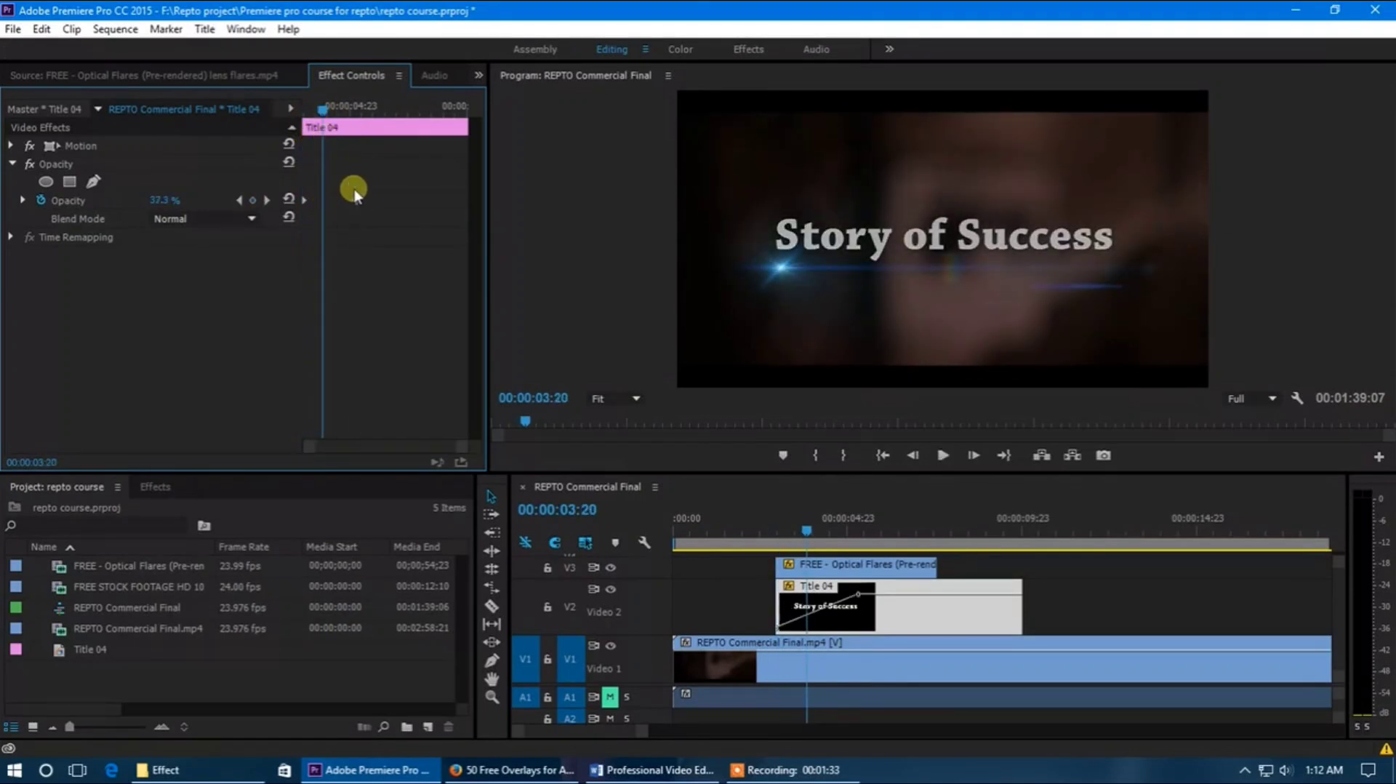
click(306, 110)
key(space)
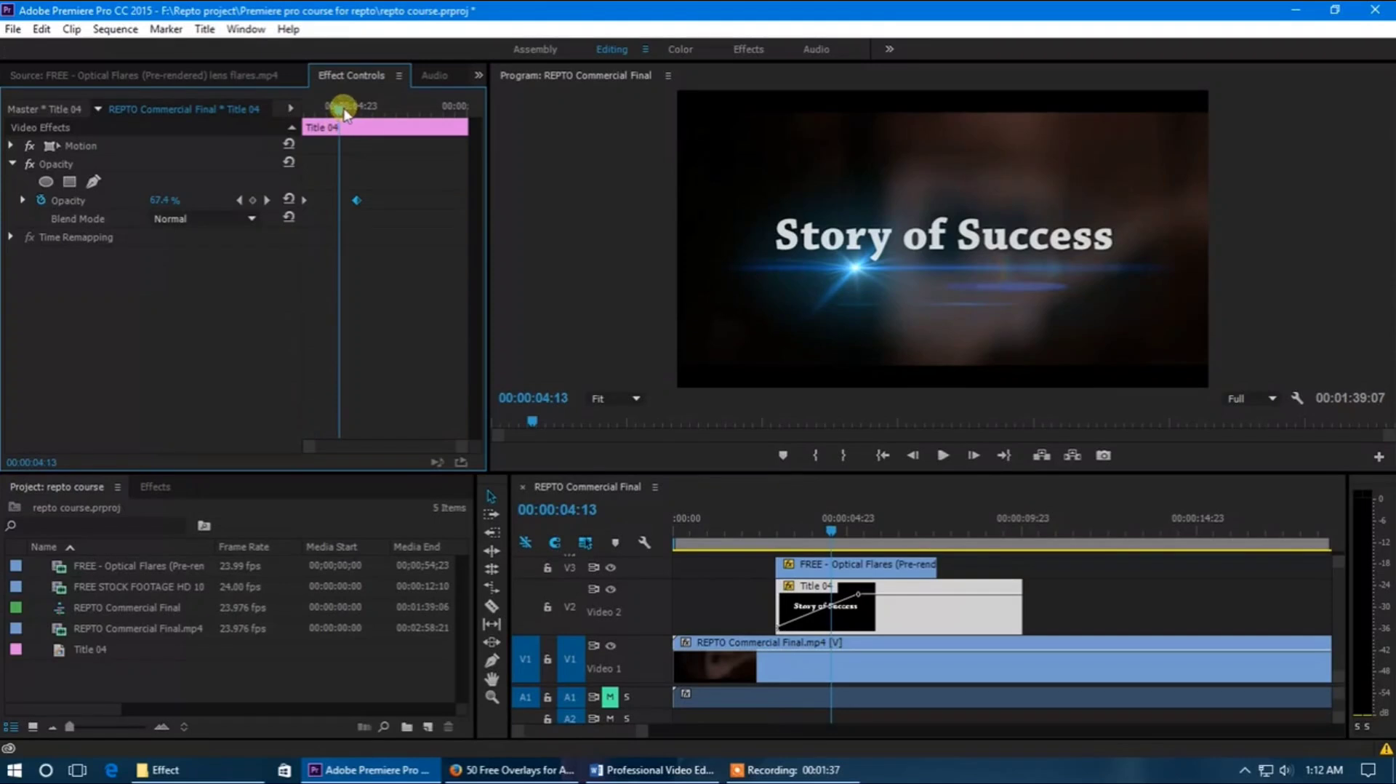
Move the 100% opacity keyframe to the end of the Title 04 clip and play back the slower fade-in
mouse_move(346, 113)
mouse_down()
mouse_move(309, 123)
mouse_move(340, 140)
mouse_up()
drag(365, 203, 453, 202)
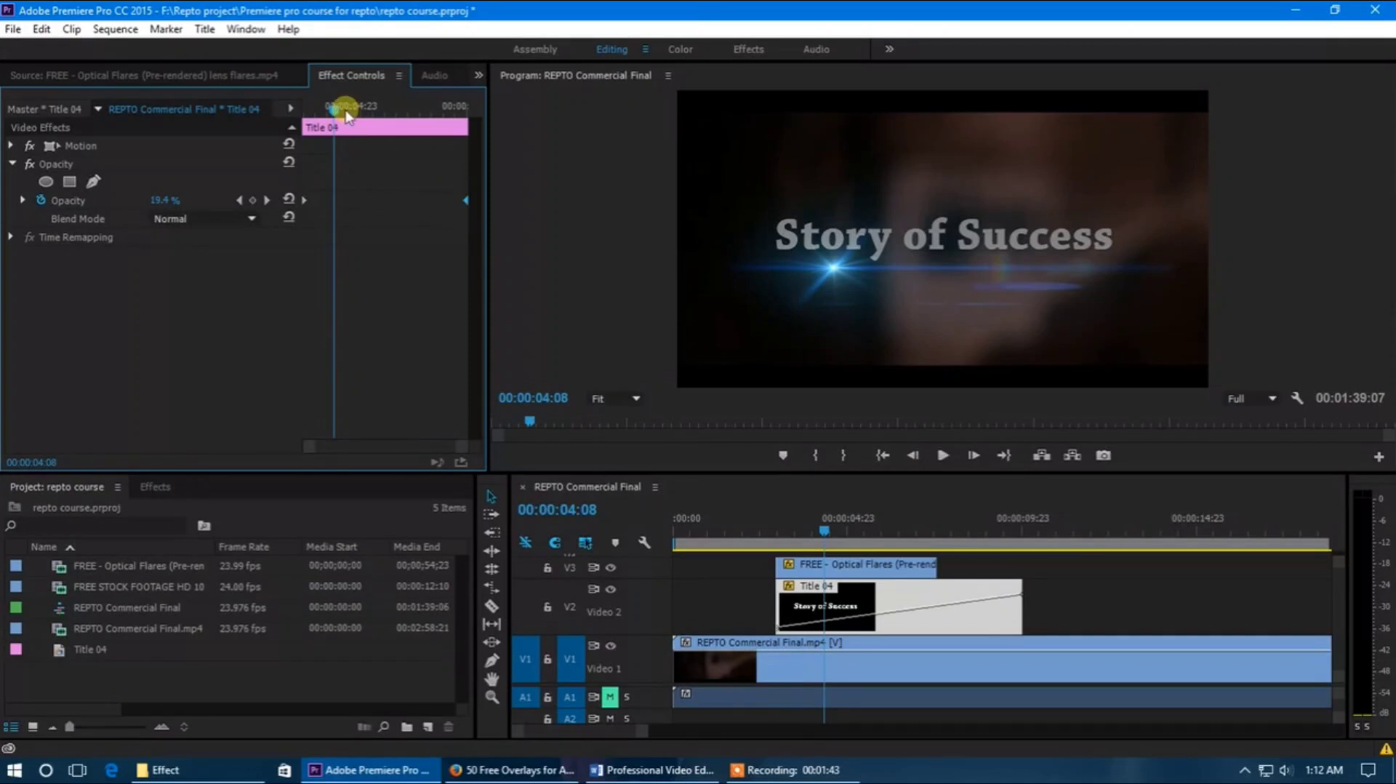
drag(342, 115, 305, 109)
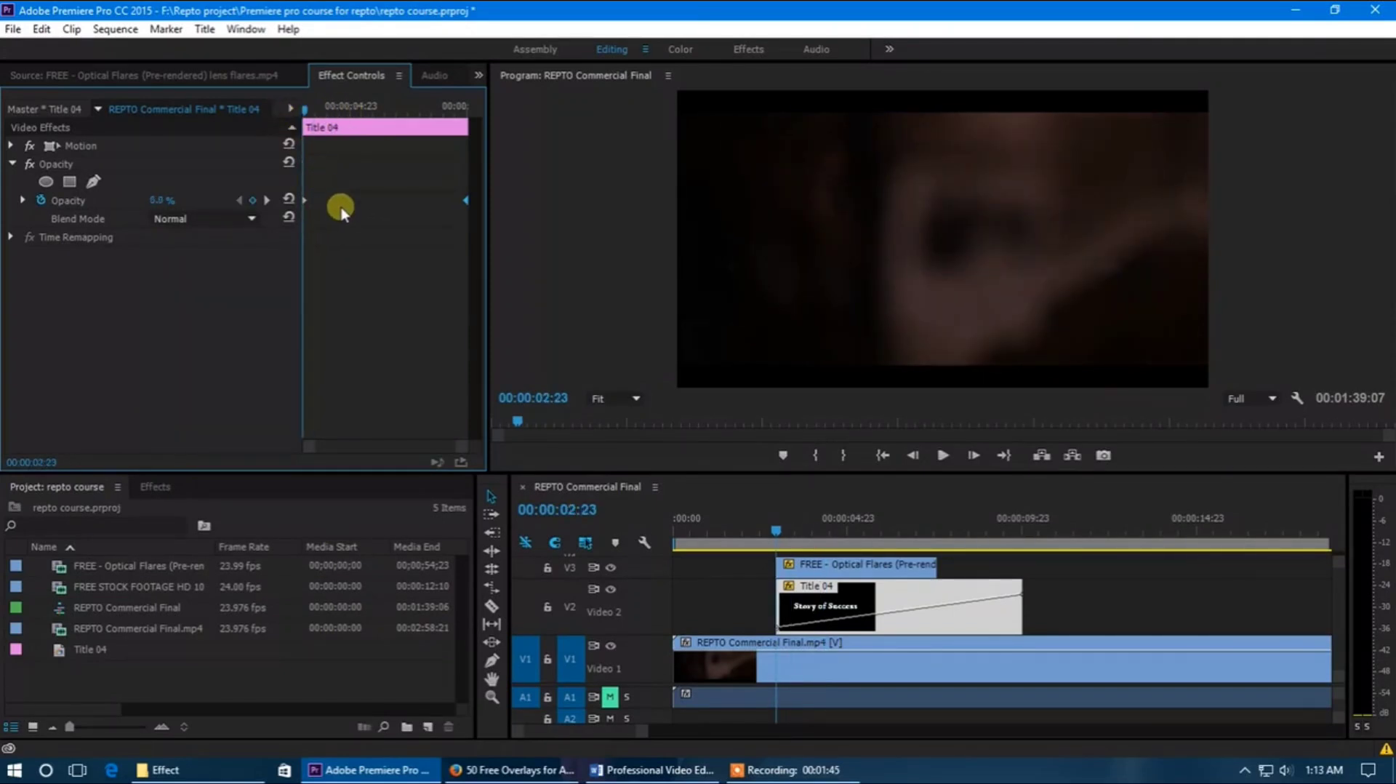
key(space)
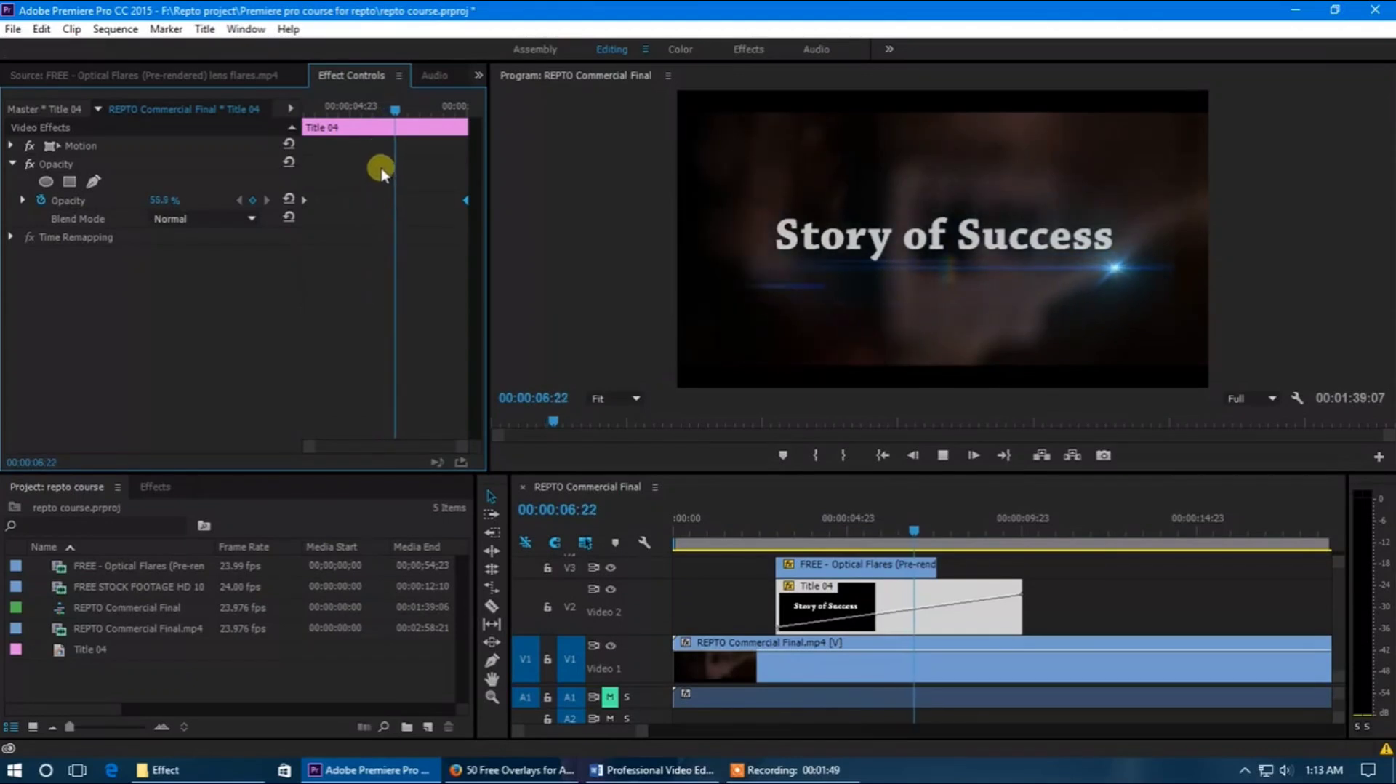
drag(396, 111, 416, 116)
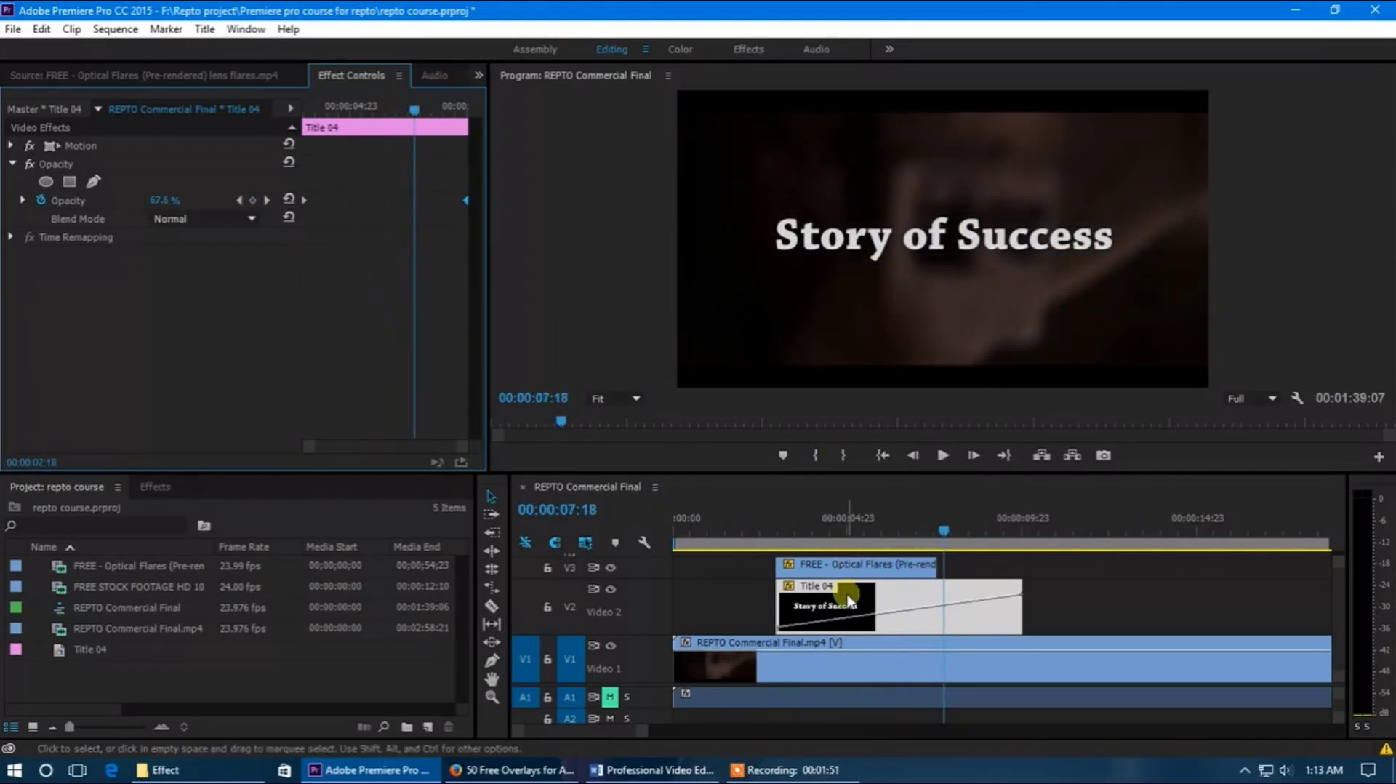
Scrub through the title and move its 100% opacity keyframe to 00:00:07:00
scroll(802, 601, down, 2)
drag(710, 517, 792, 557)
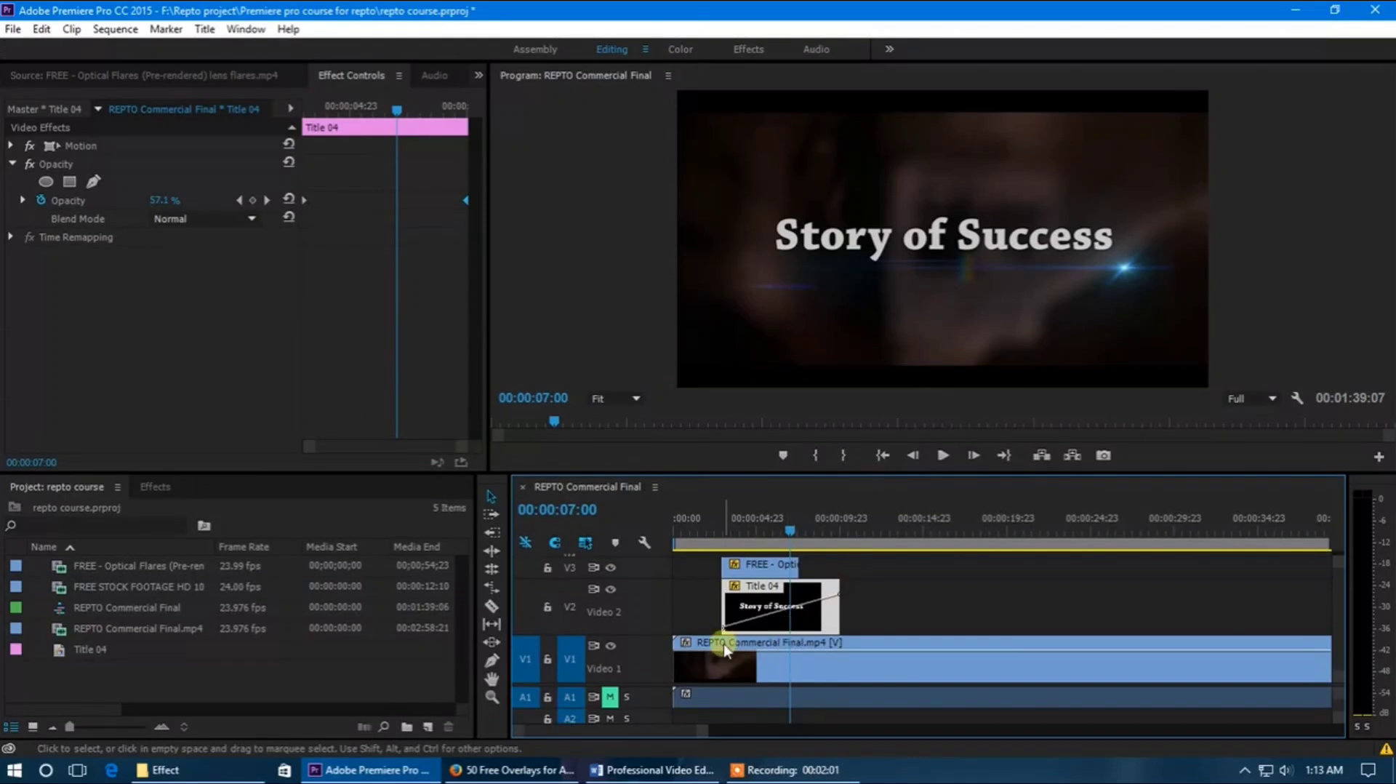
scroll(749, 626, up, 3)
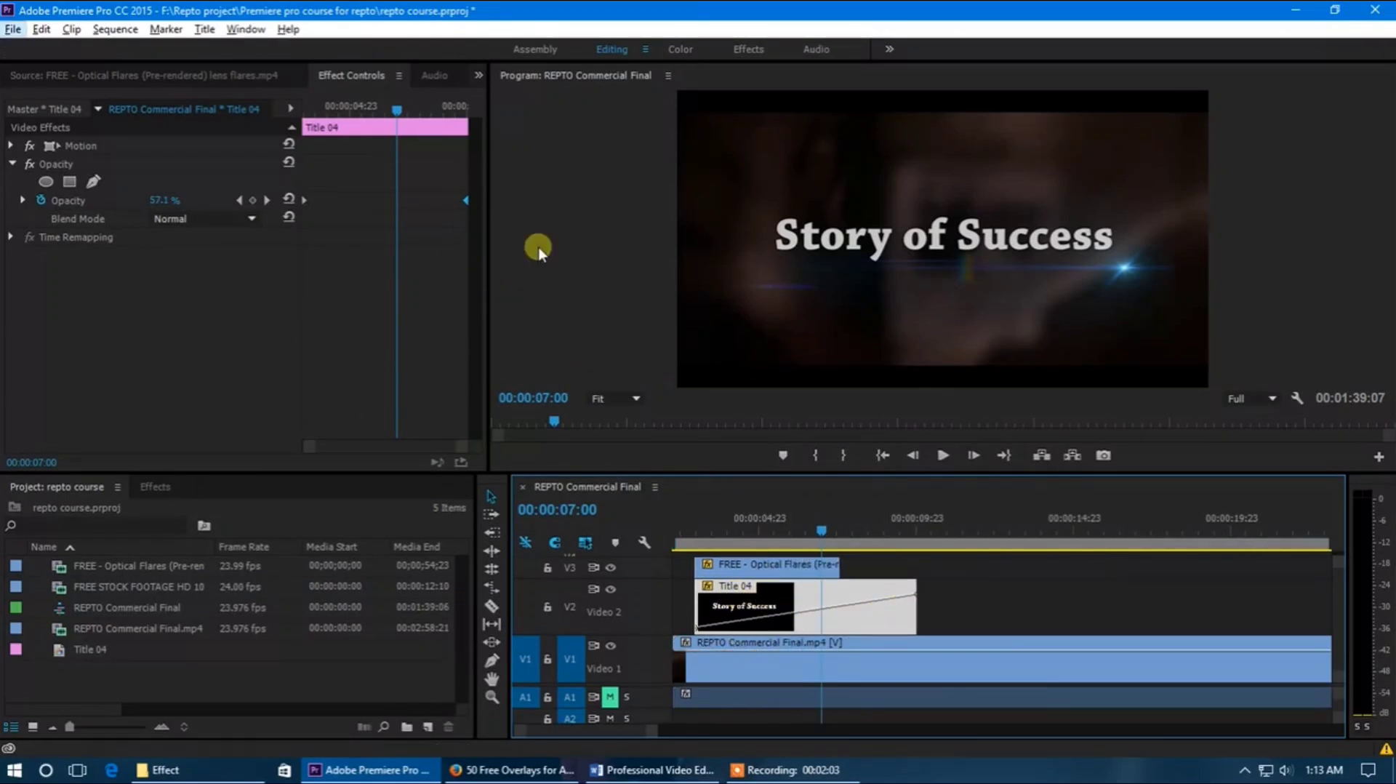
drag(466, 200, 396, 201)
Create the title's fade-out with a 100% opacity keyframe at 00:00:08:02 and a 0% keyframe at 00:00:10:01
drag(395, 110, 422, 116)
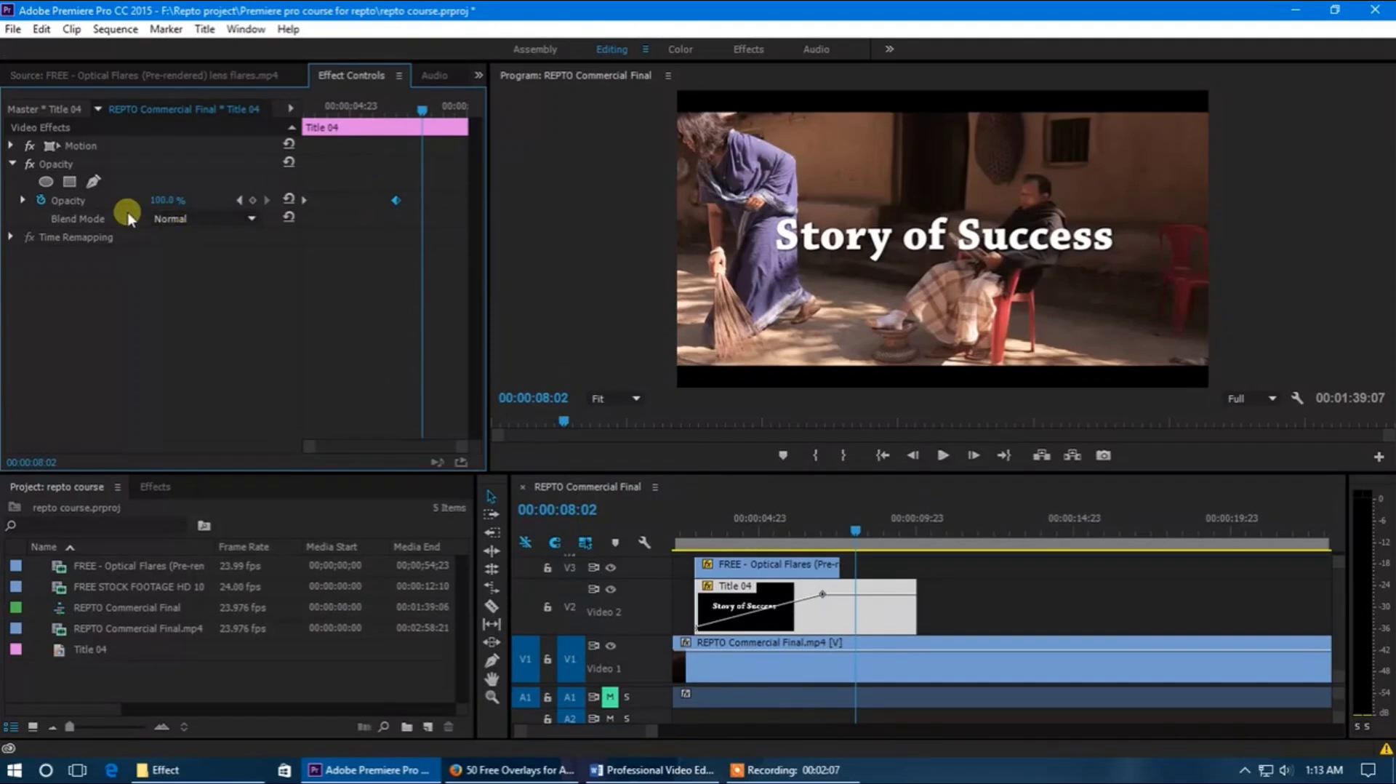
click(250, 201)
drag(422, 110, 478, 129)
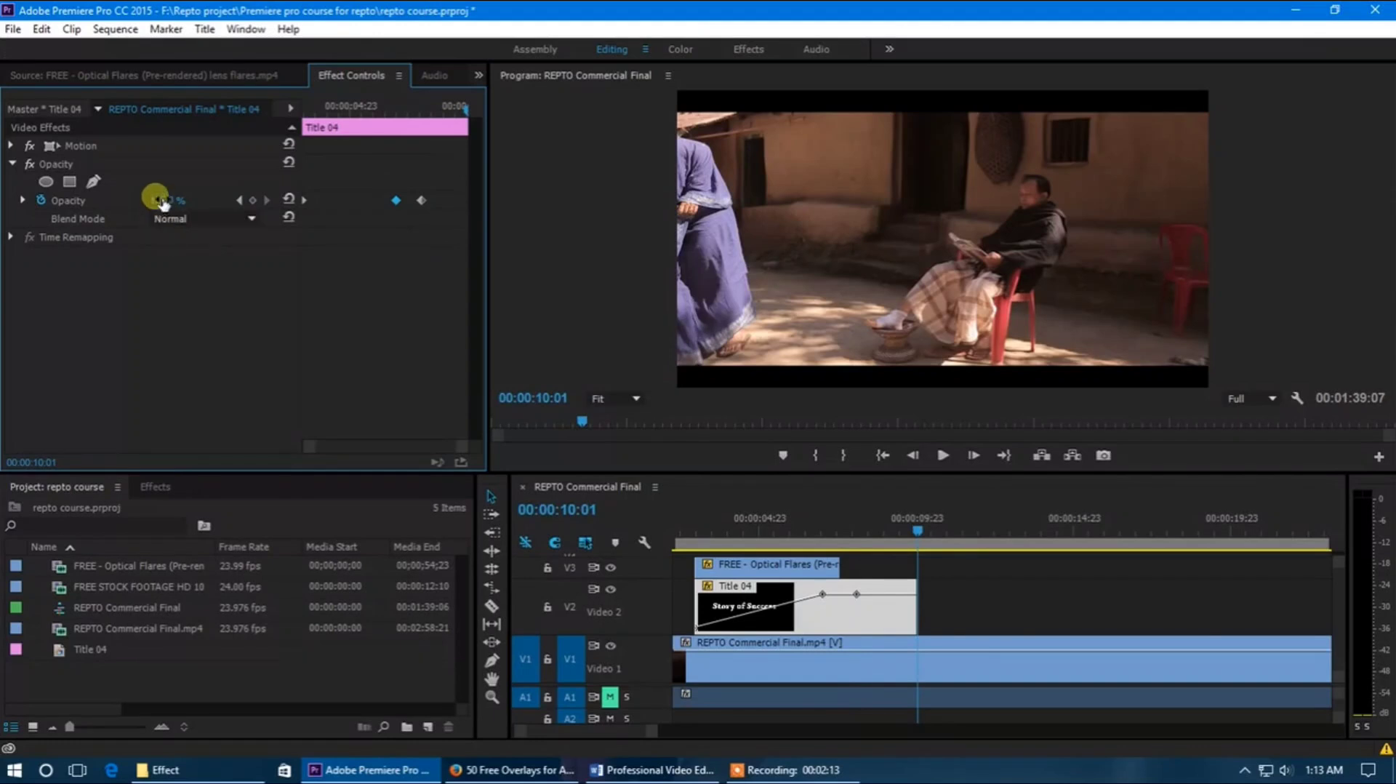
drag(158, 199, 46, 203)
Shift the last three opacity keyframes about two seconds earlier and trim Title 04's end to just after the fade-out
drag(468, 122, 386, 118)
drag(368, 184, 343, 200)
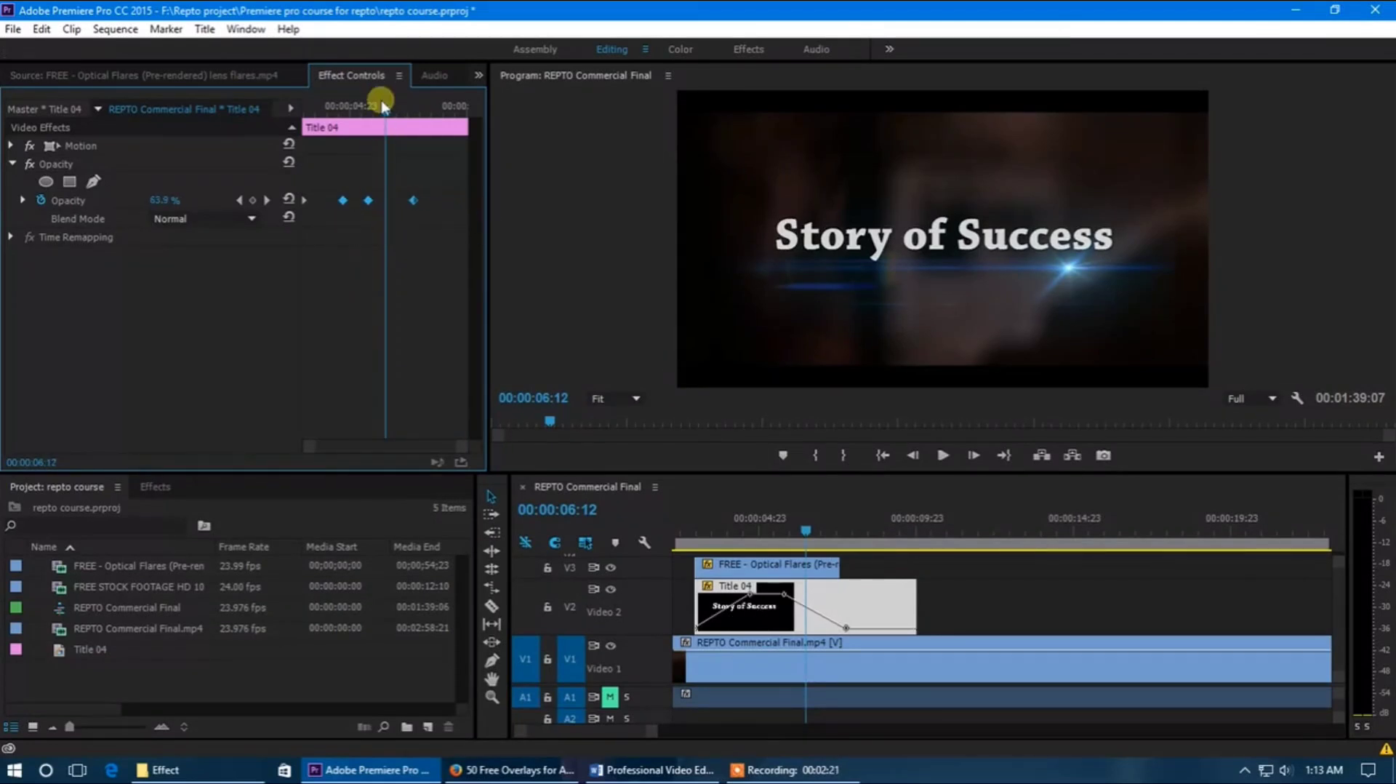
drag(384, 106, 399, 114)
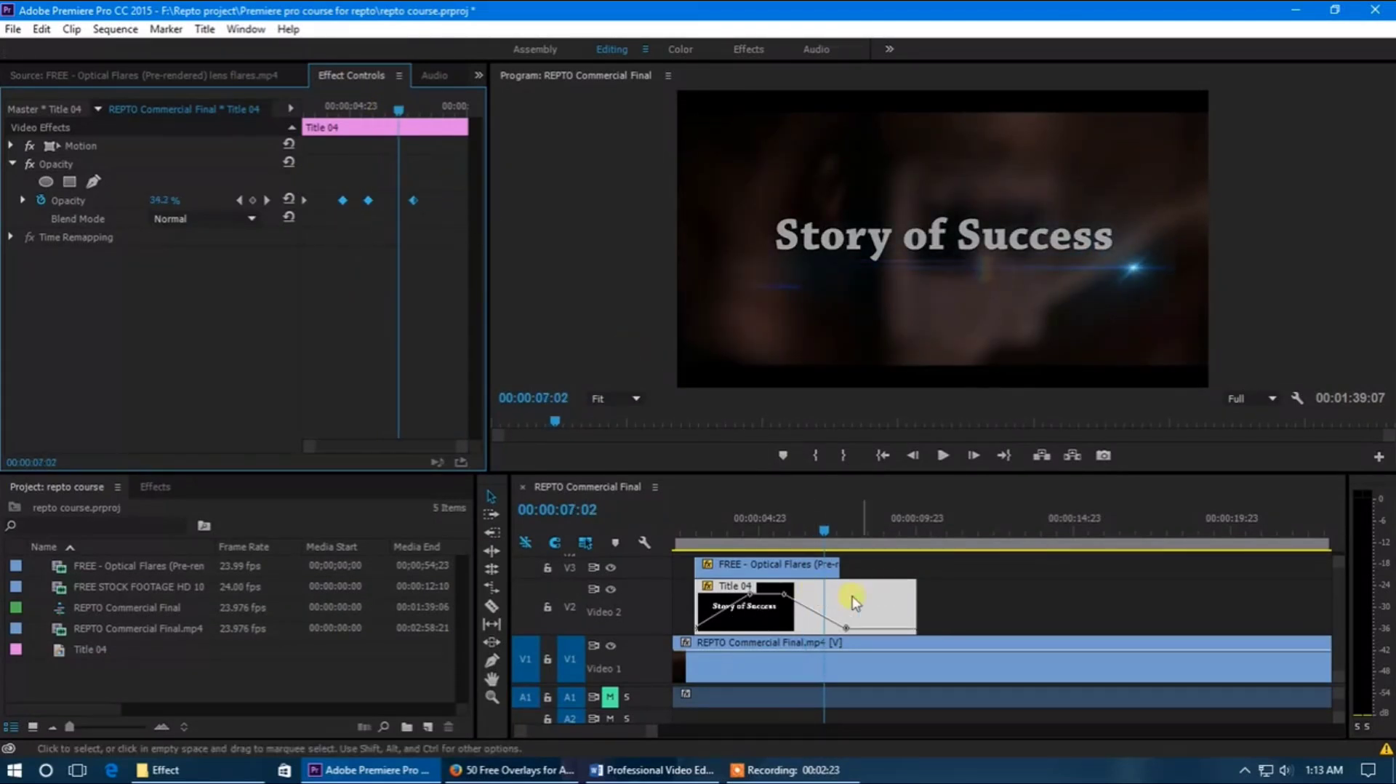
drag(916, 604, 857, 620)
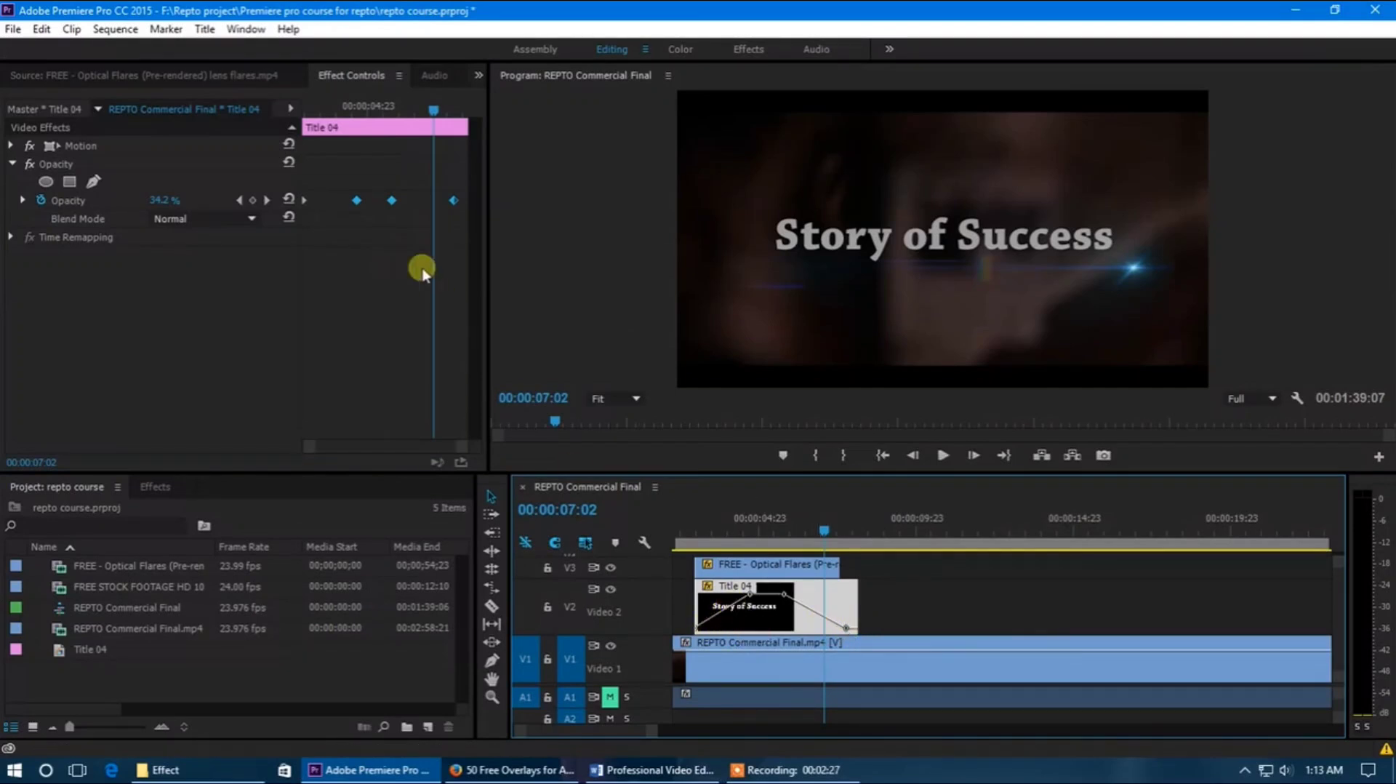
click(334, 227)
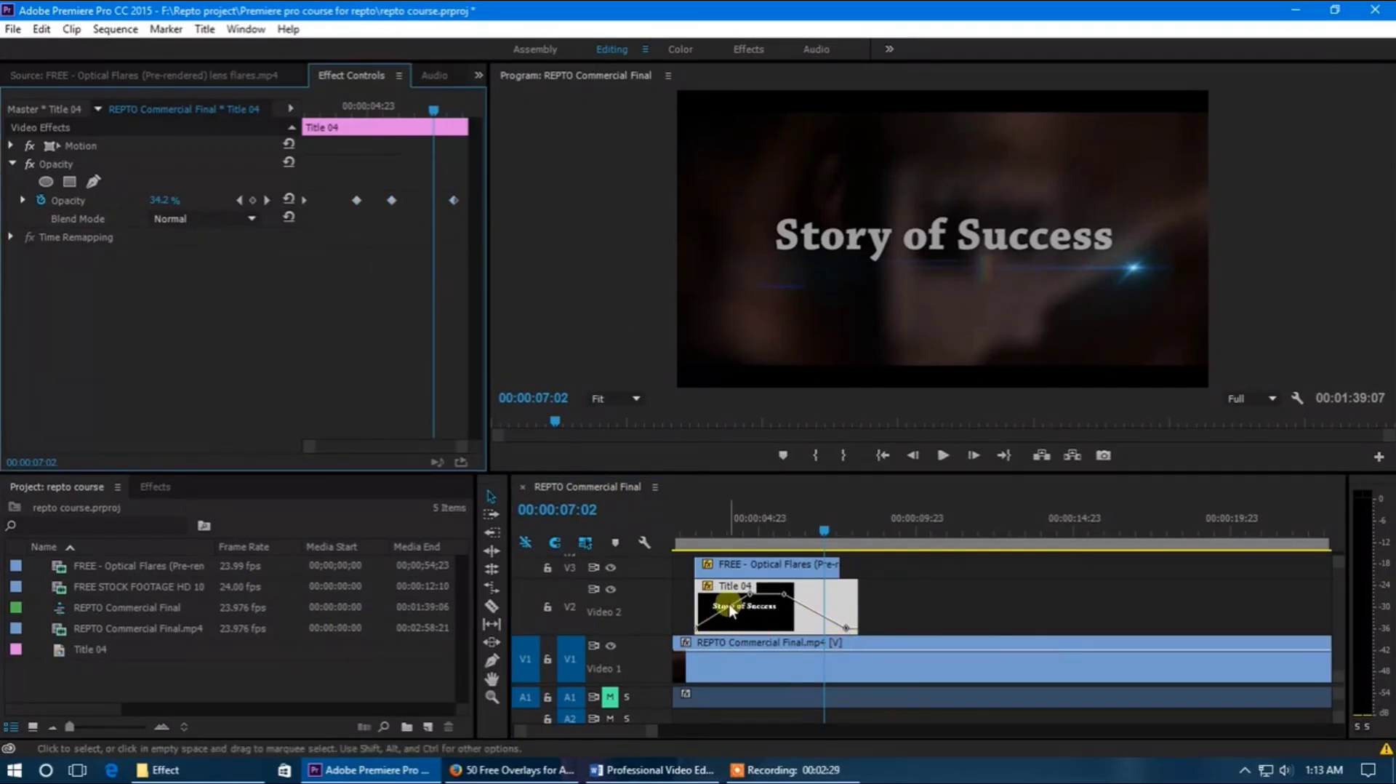
Shift Title 04's two 100% keyframes and its final keyframe slightly earlier, and trim the clip's end to match the lens flare clip
scroll(709, 611, up, 3)
drag(594, 728, 585, 729)
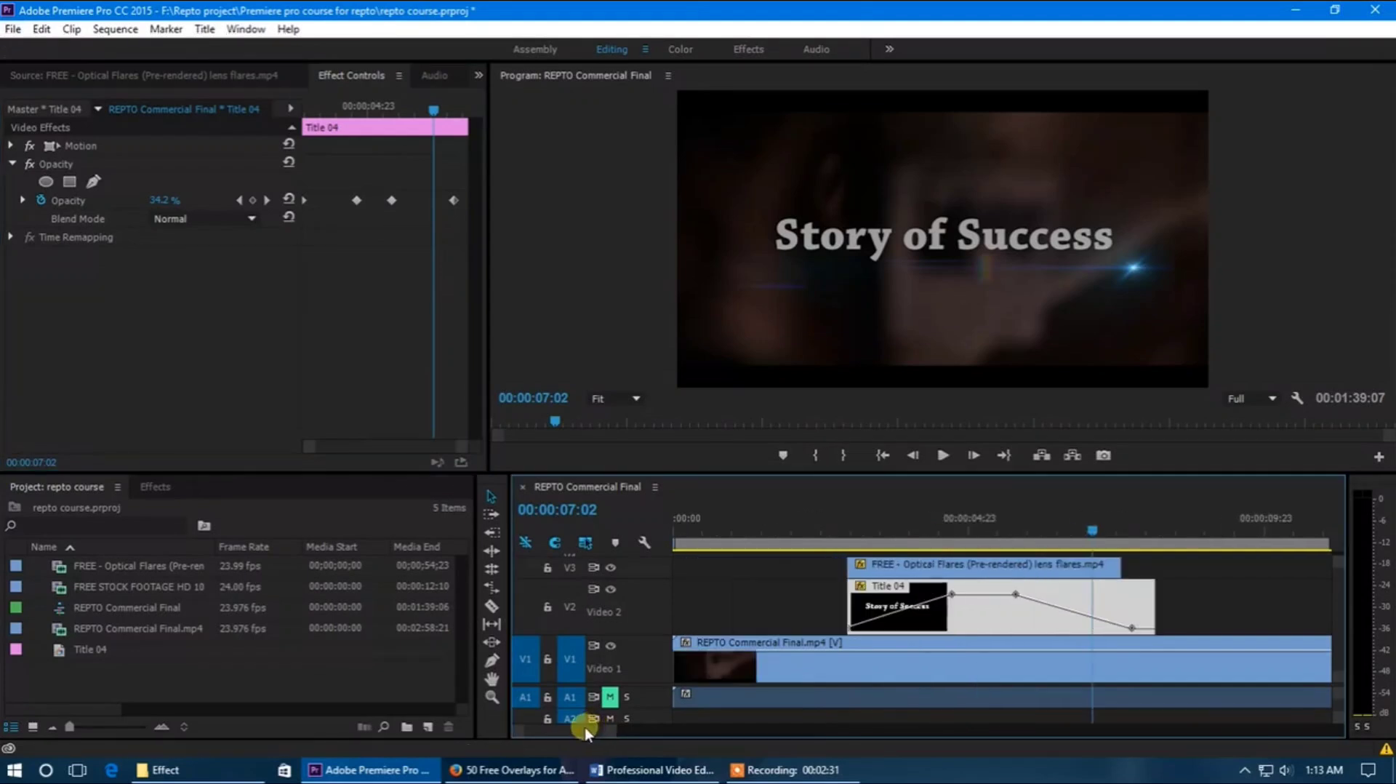
drag(951, 595, 992, 595)
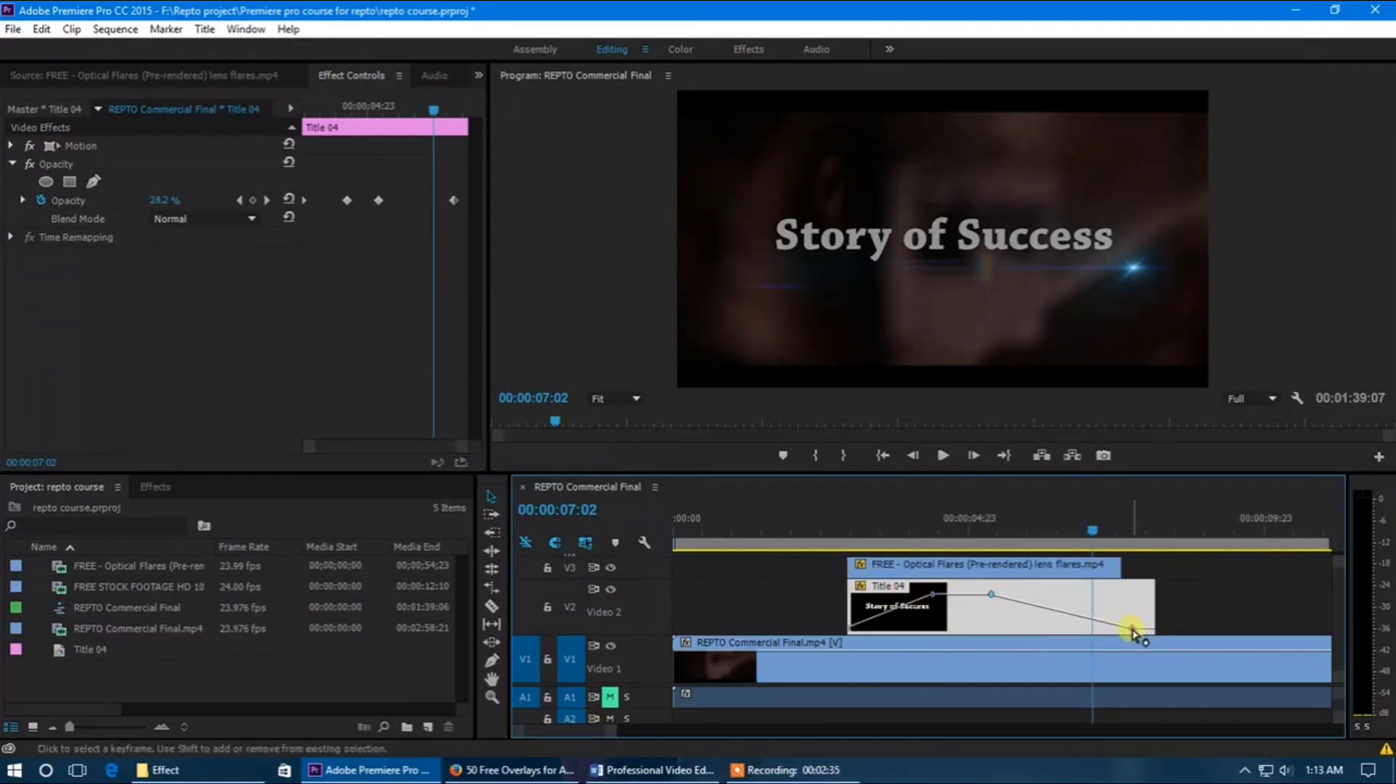
mouse_move(1132, 629)
mouse_down()
mouse_move(1104, 629)
mouse_move(1137, 608)
mouse_move(1120, 607)
mouse_up()
Play back the title's fade from 00:00:02:11 and check the frame at 00:00:05:06
click(1053, 531)
drag(894, 544, 822, 553)
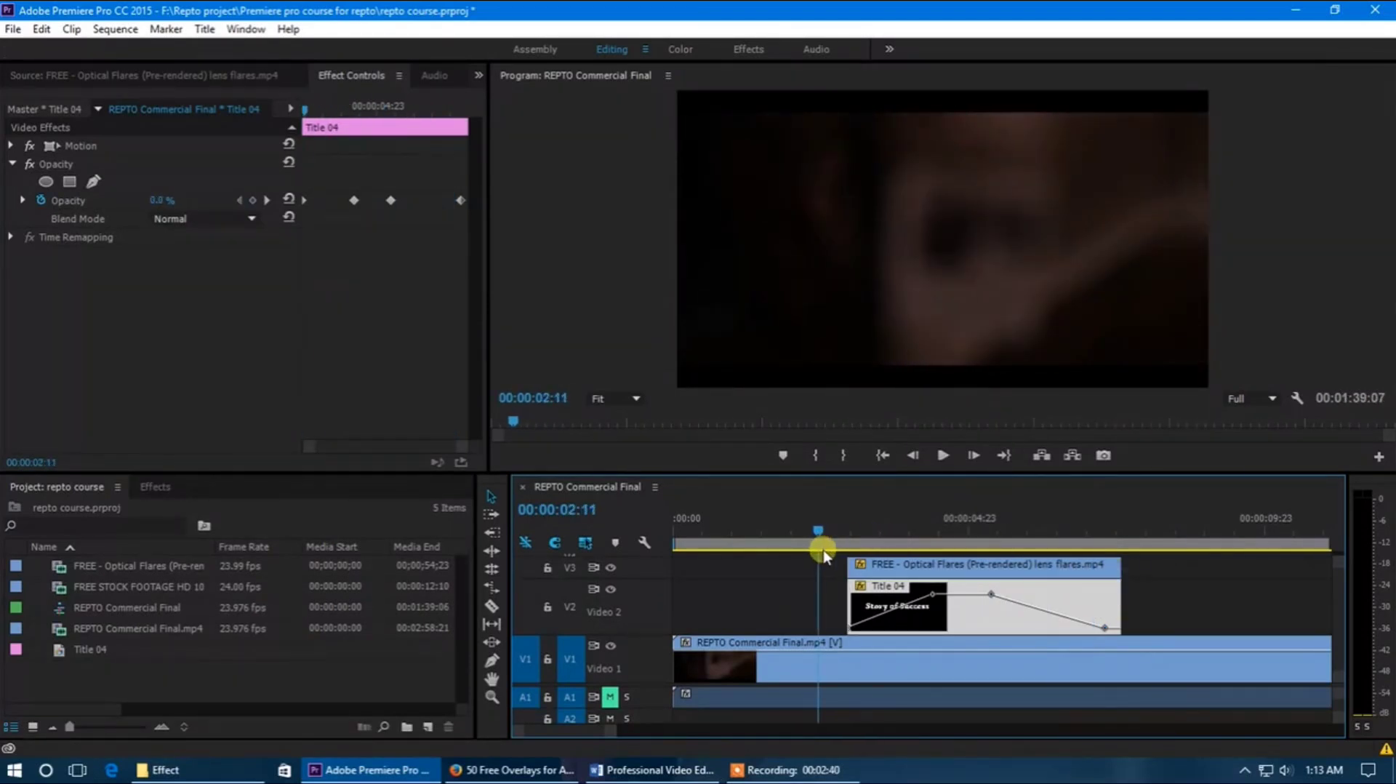
key(space)
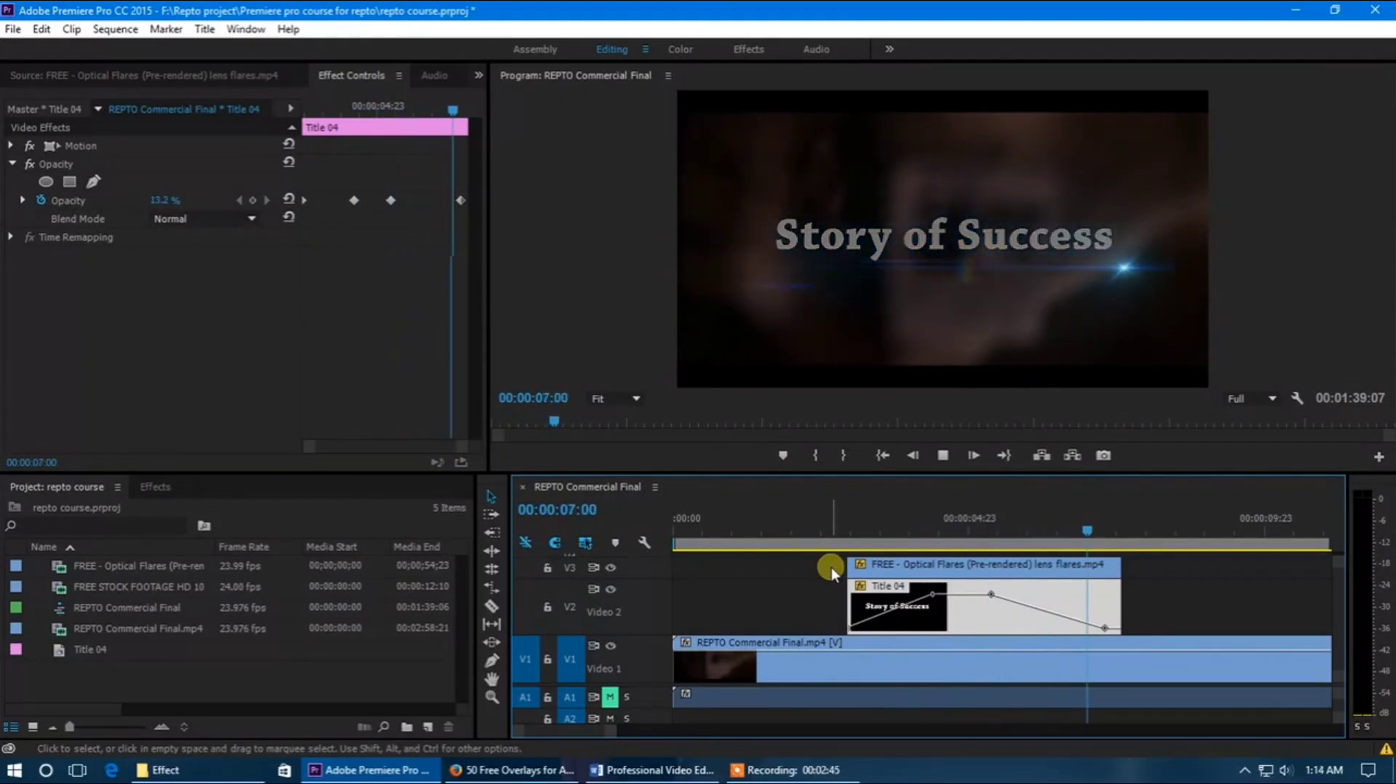
click(980, 539)
drag(980, 539, 984, 539)
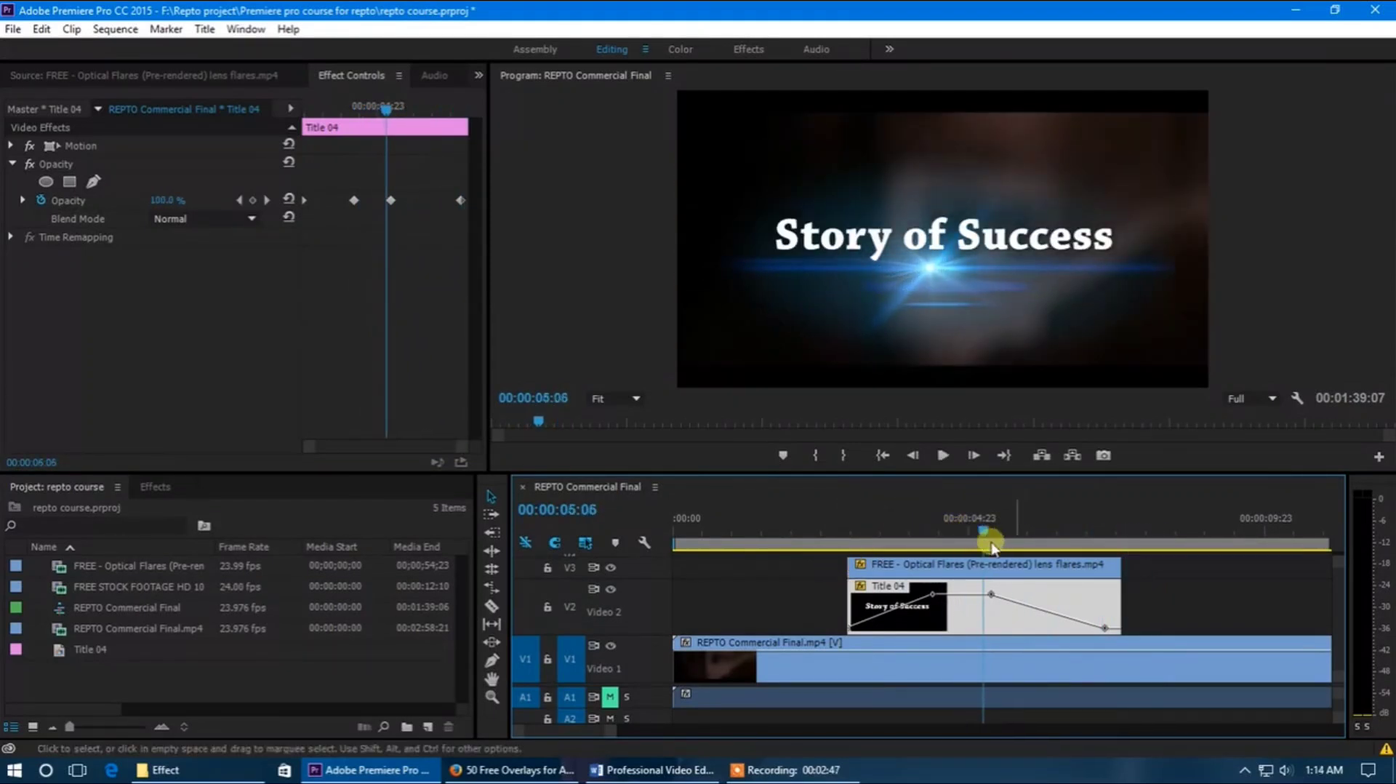
Turn off the opacity animation on Title 04, deleting all of its opacity keyframes
drag(1105, 629, 1107, 629)
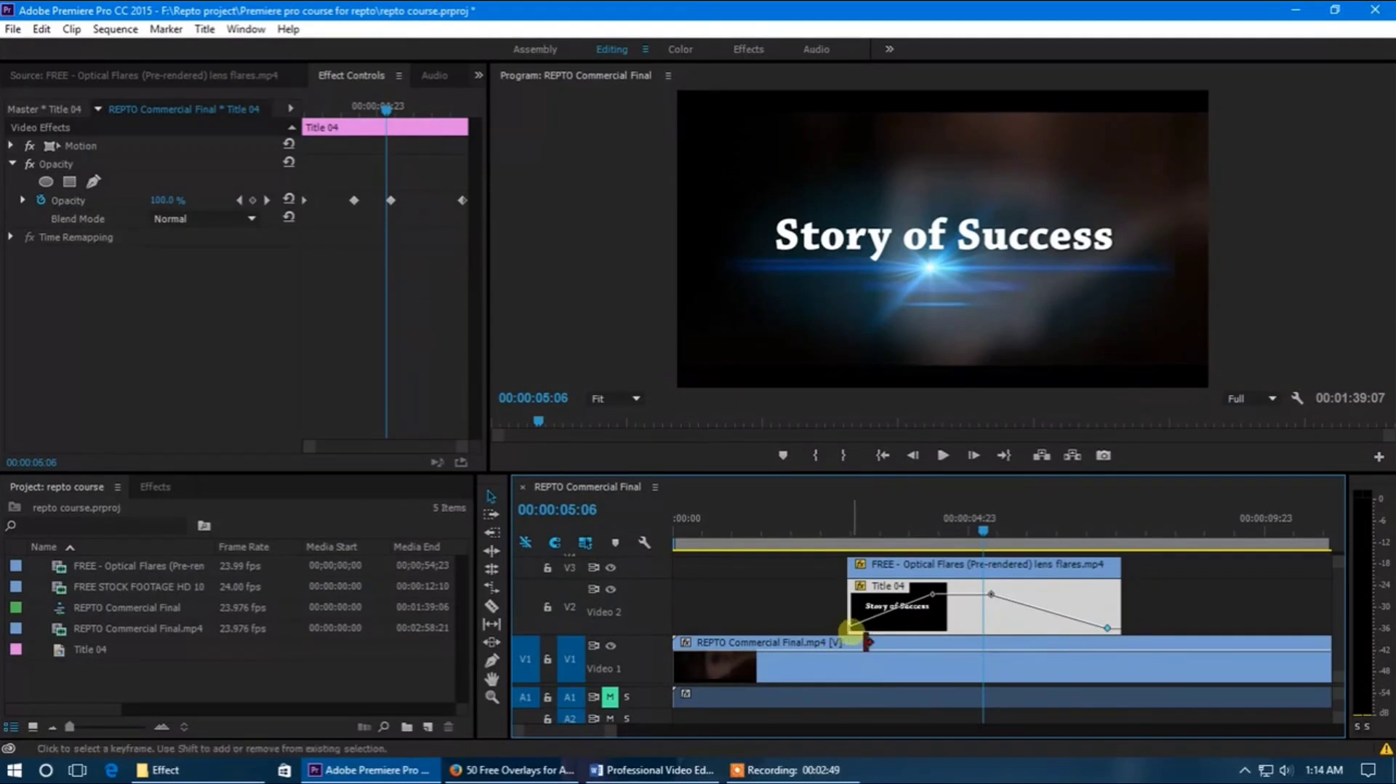
drag(849, 632, 853, 630)
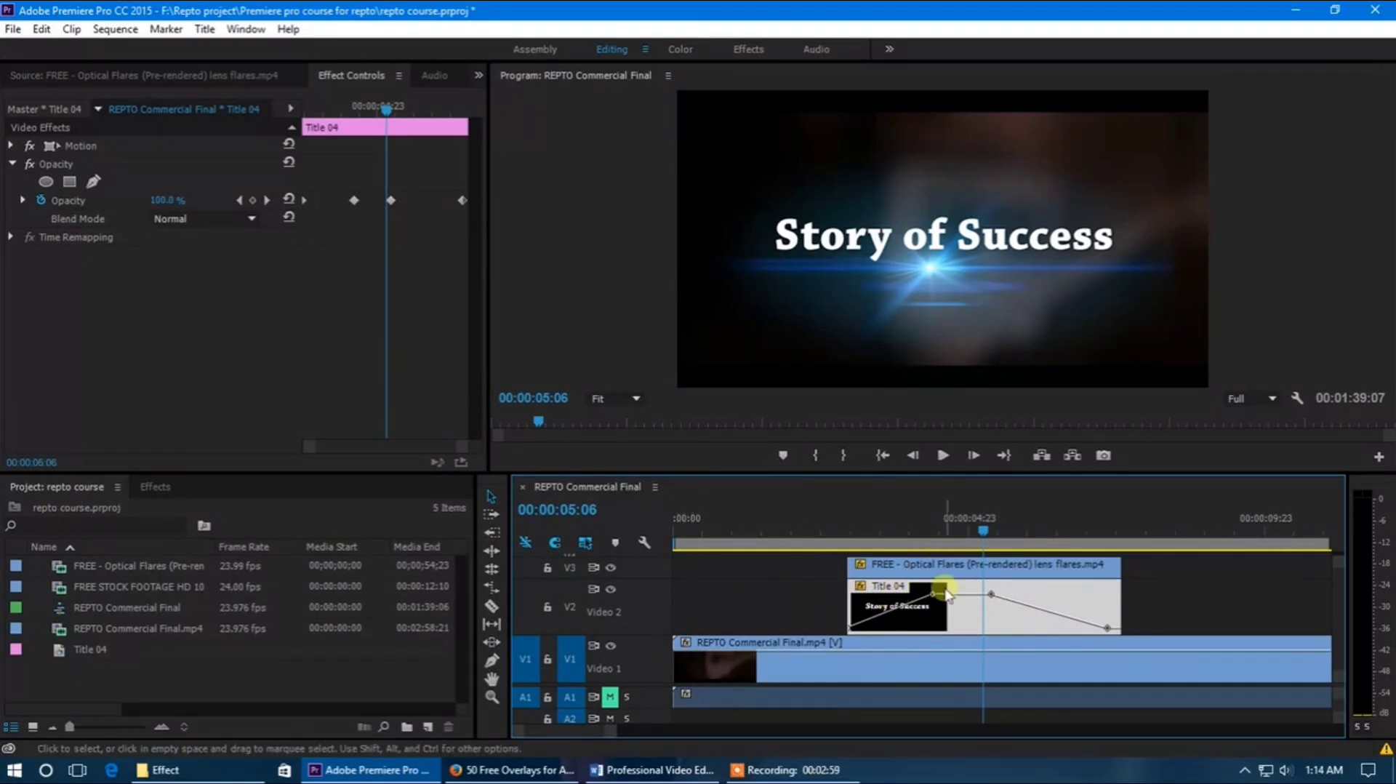
click(40, 197)
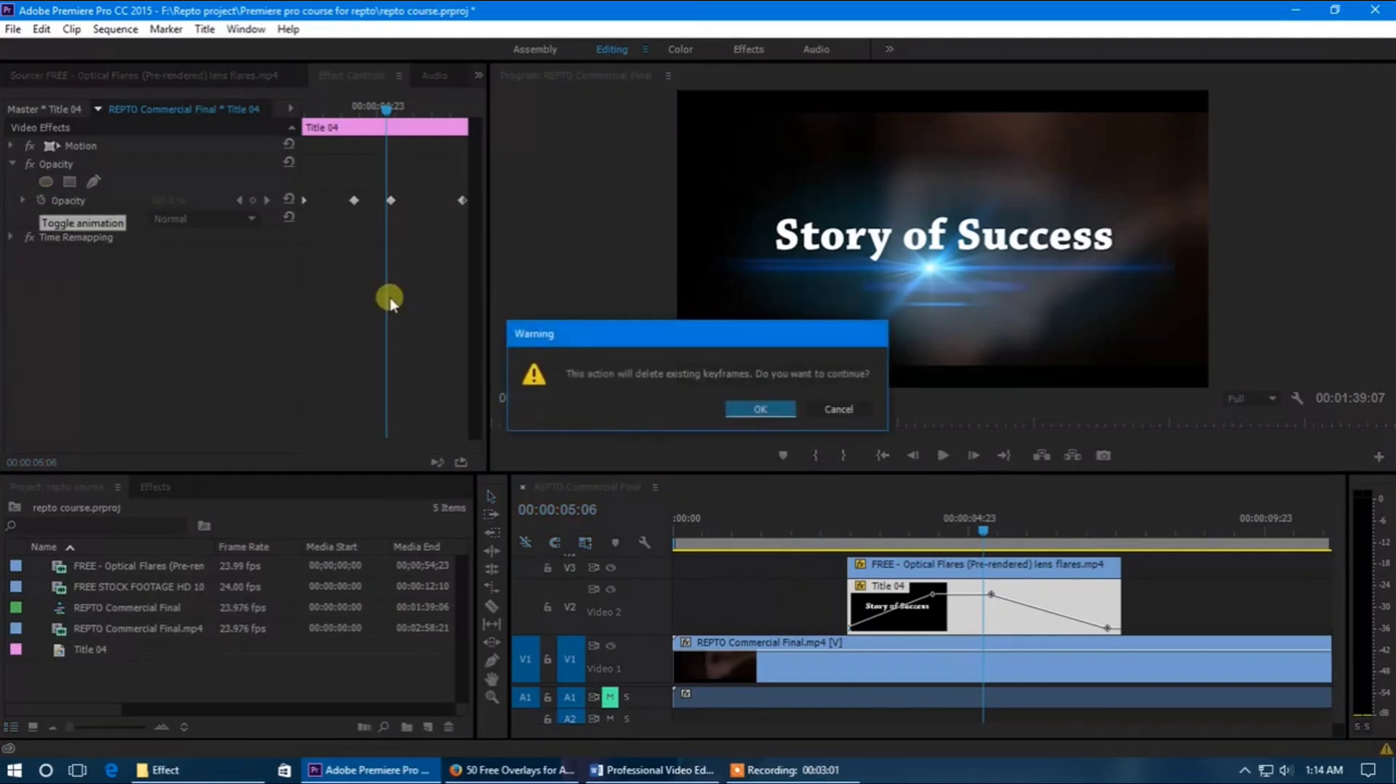
click(707, 405)
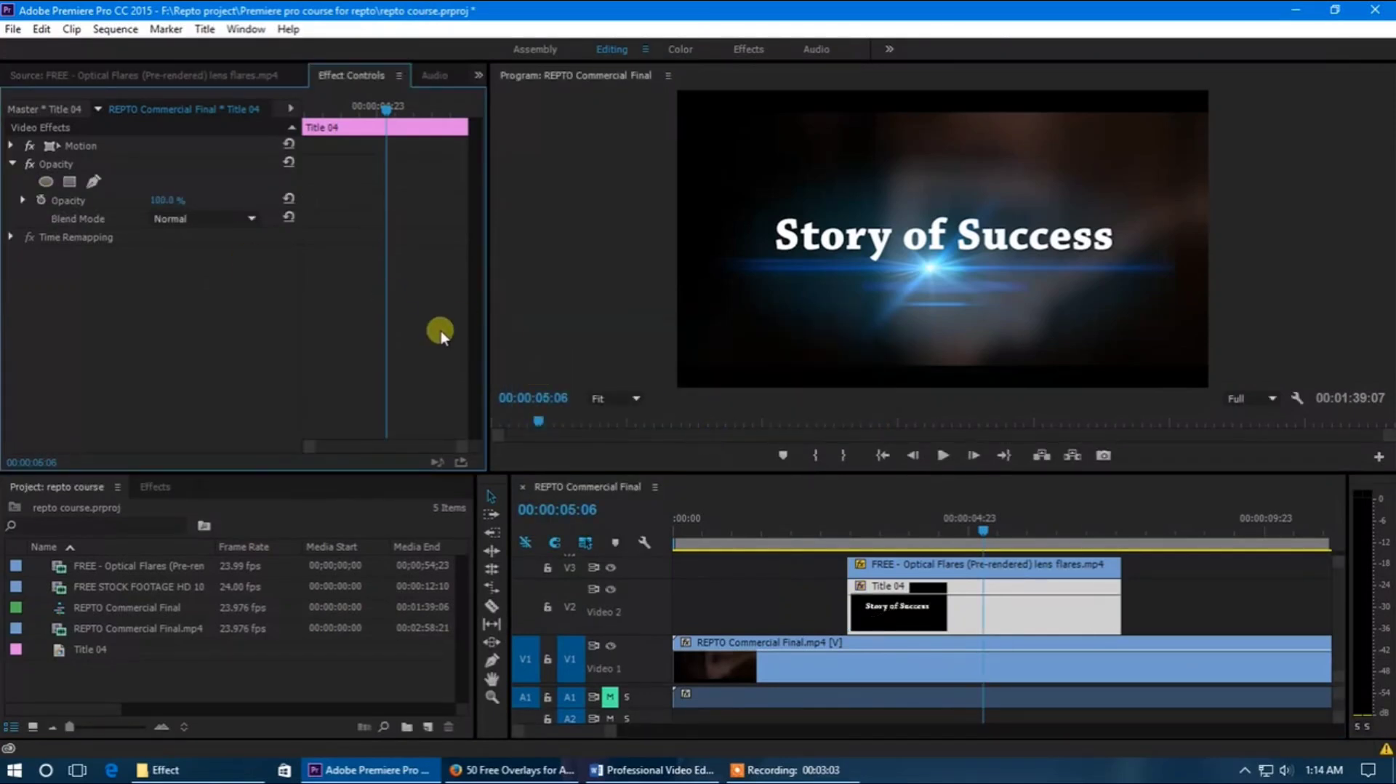
Apply the Spiral Boxes wipe from Video Transitions to the start of Title 04
click(156, 486)
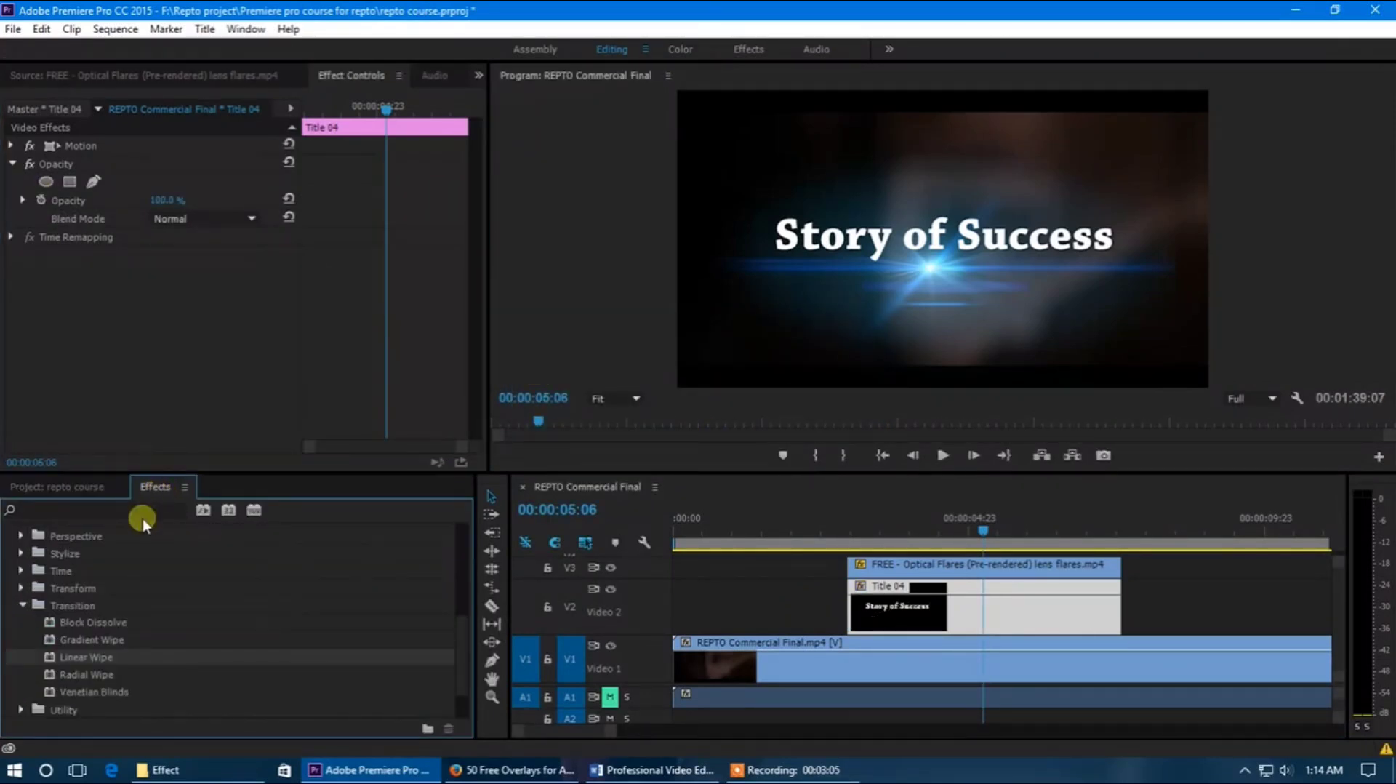
click(42, 601)
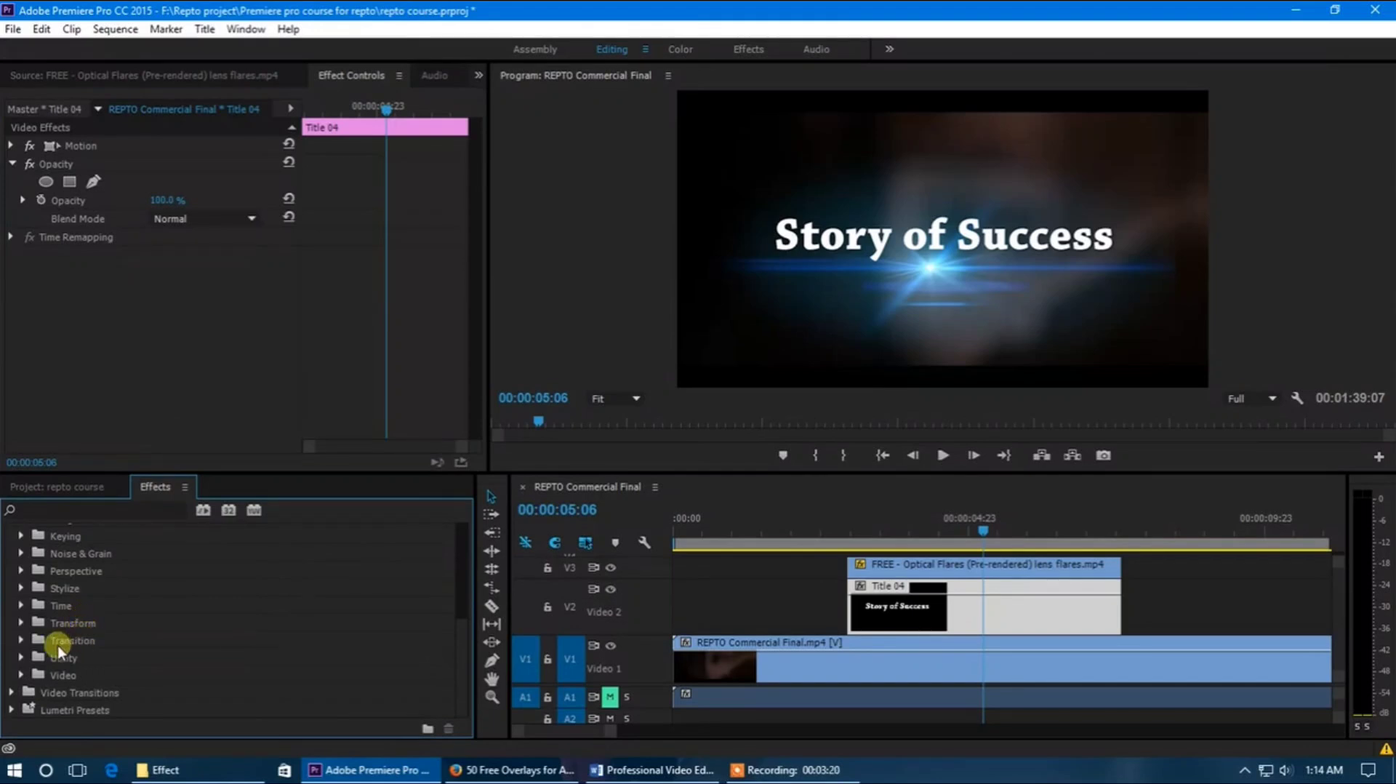
click(14, 693)
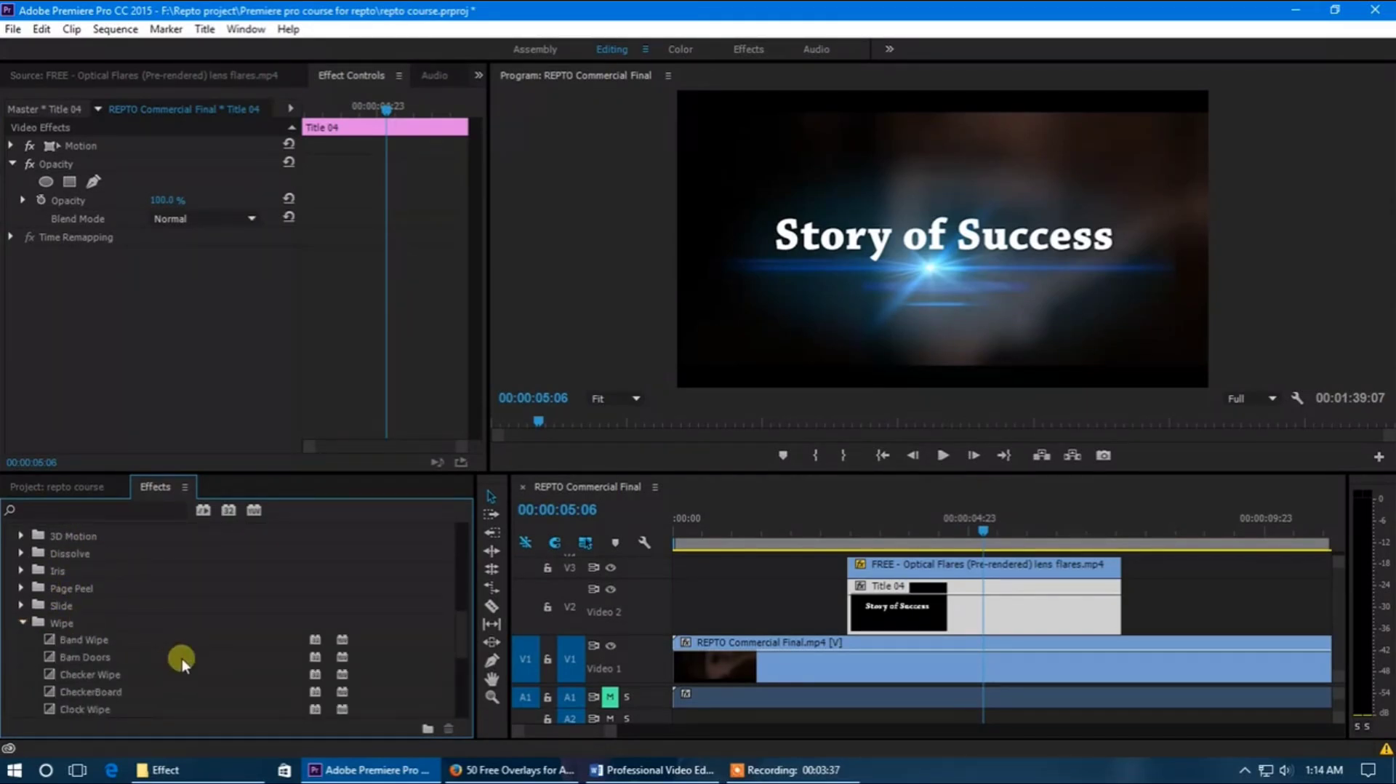
scroll(167, 665, down, 1)
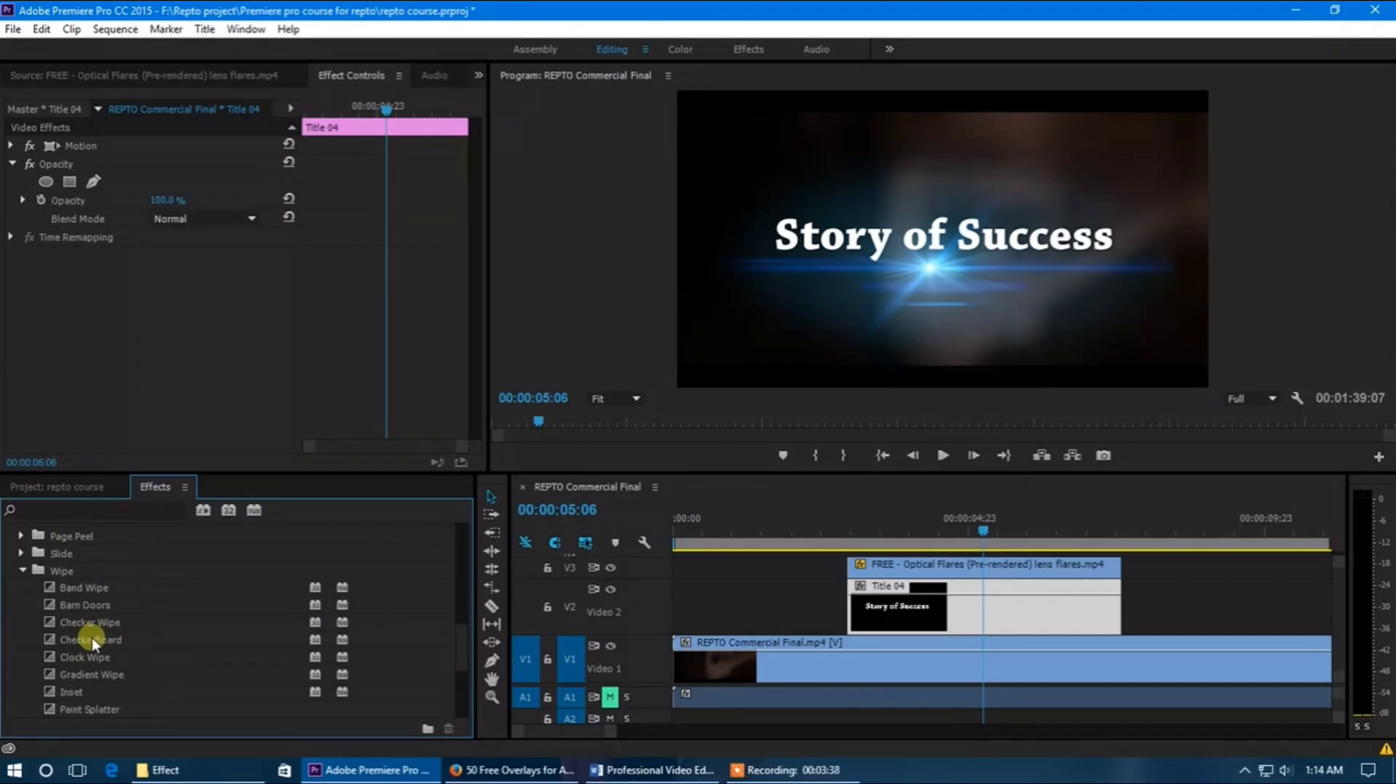
scroll(77, 608, down, 1)
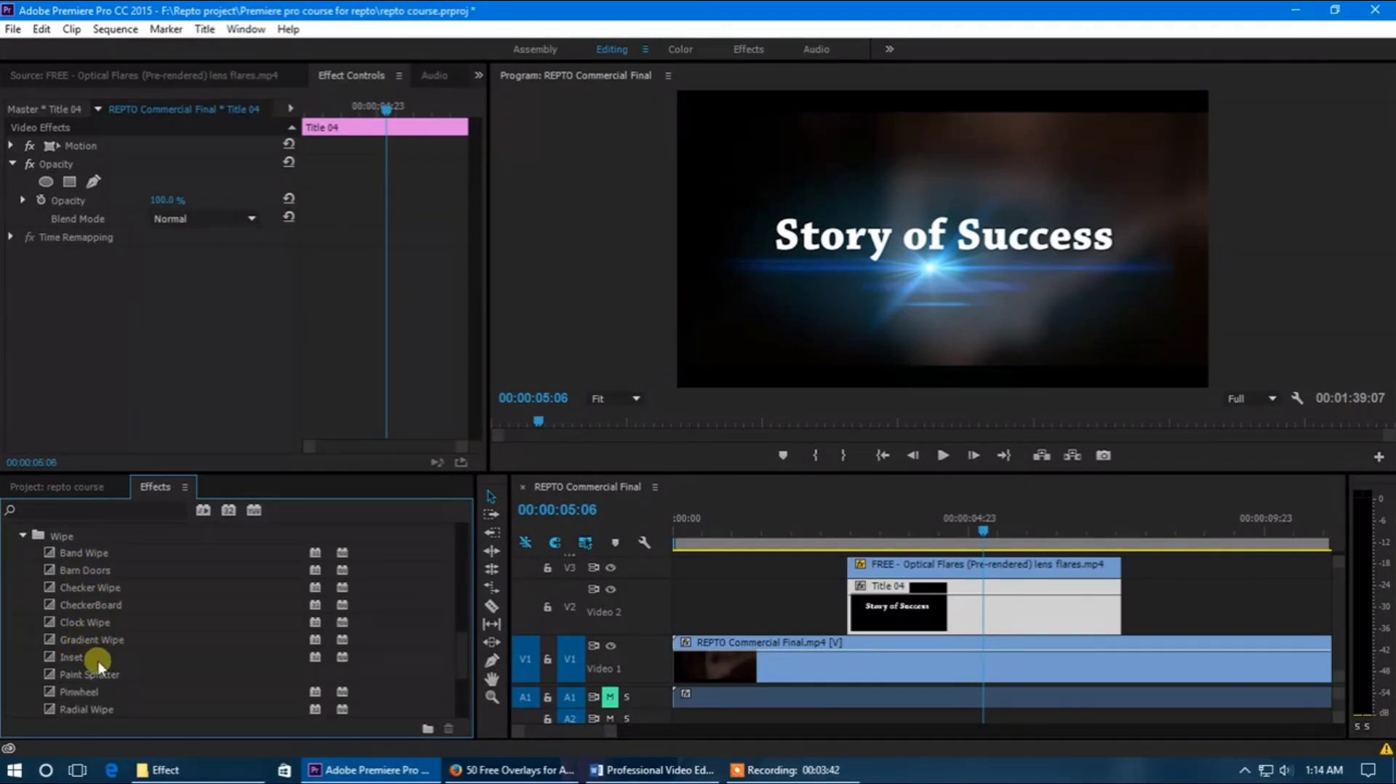
scroll(101, 669, down, 5)
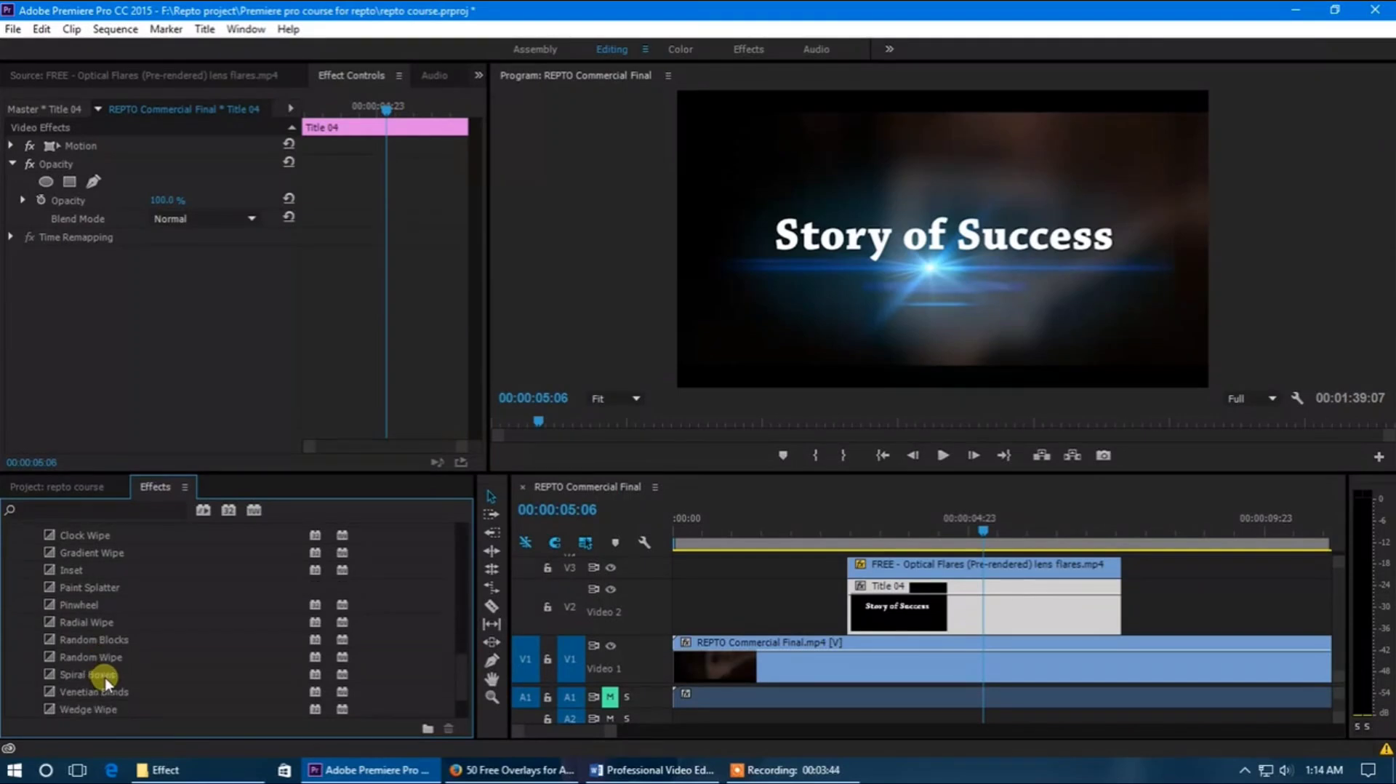
drag(100, 679, 852, 585)
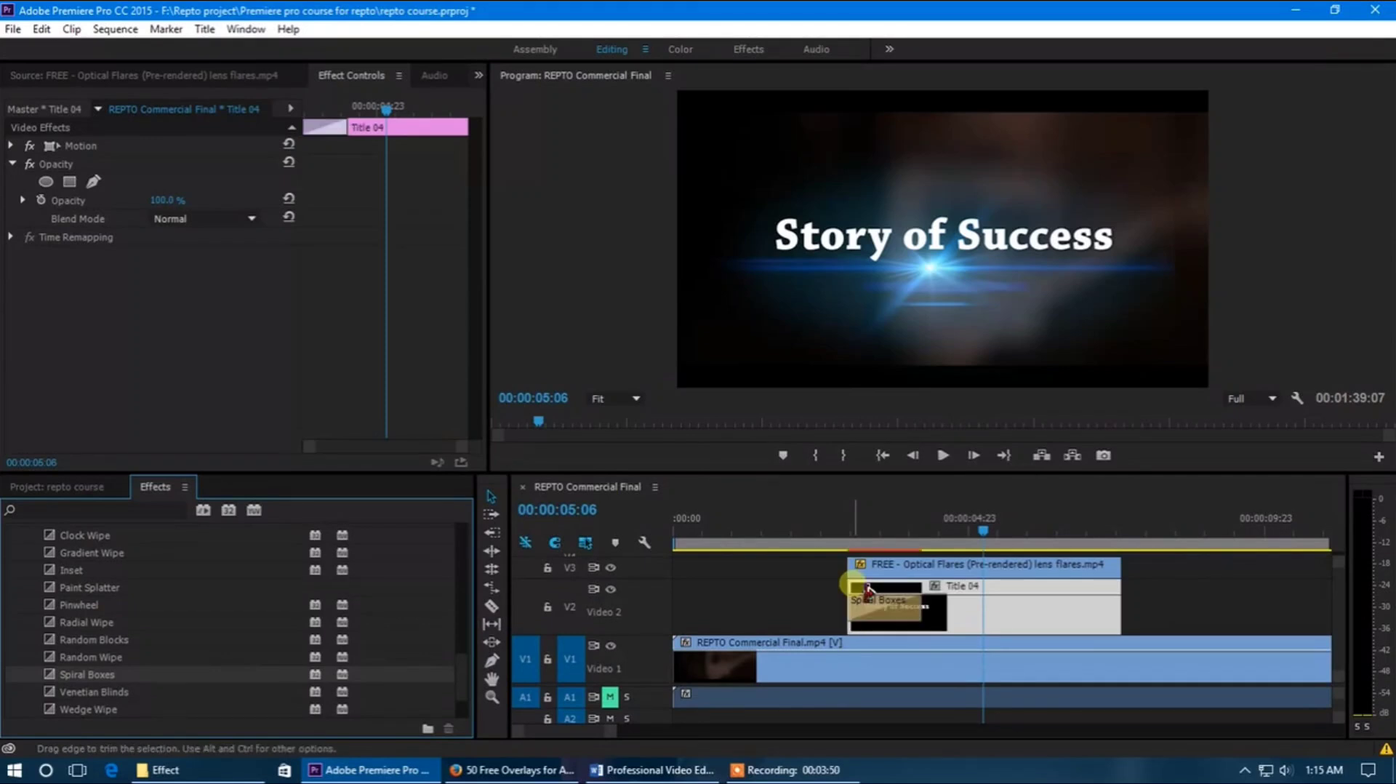
Preview the Spiral Boxes transition on the title from 00:00:02:19
drag(878, 534, 843, 533)
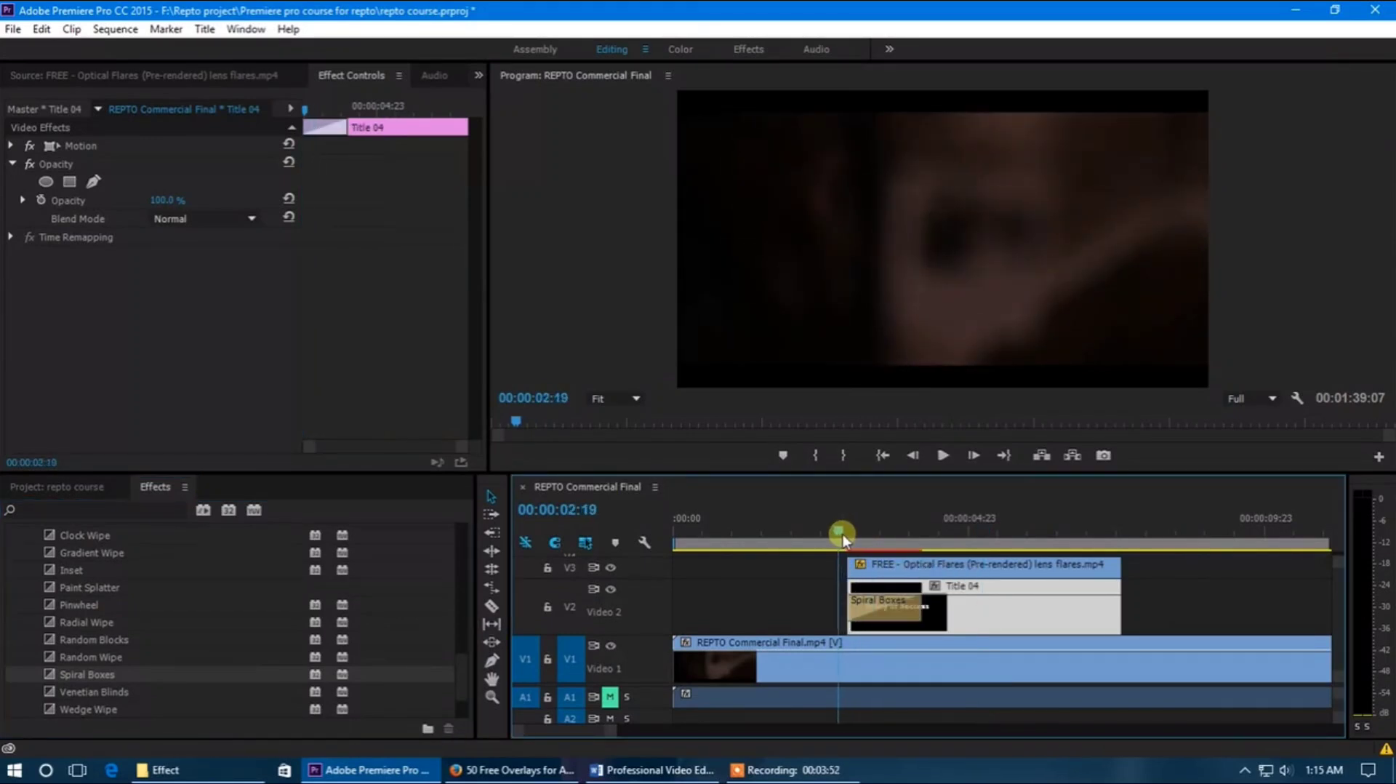
key(space)
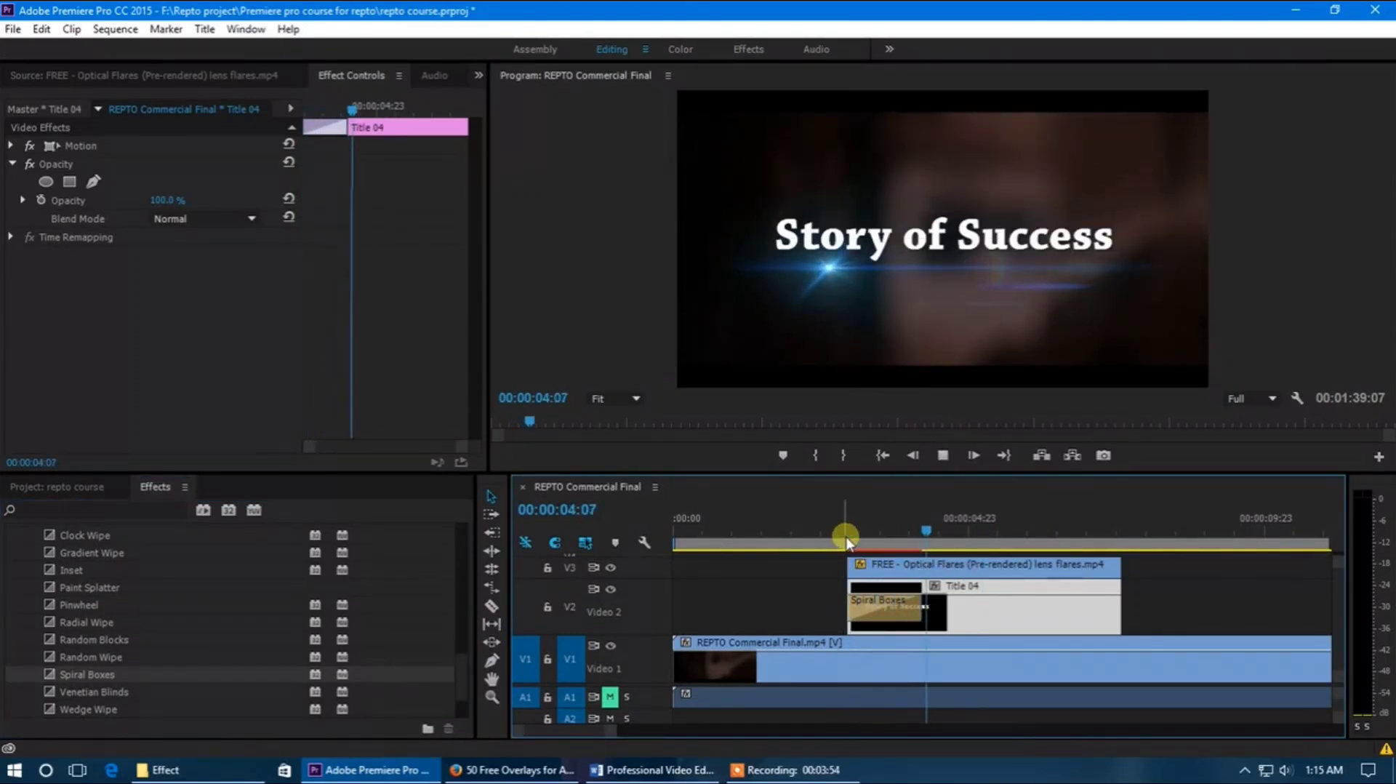
click(862, 532)
drag(863, 534, 909, 541)
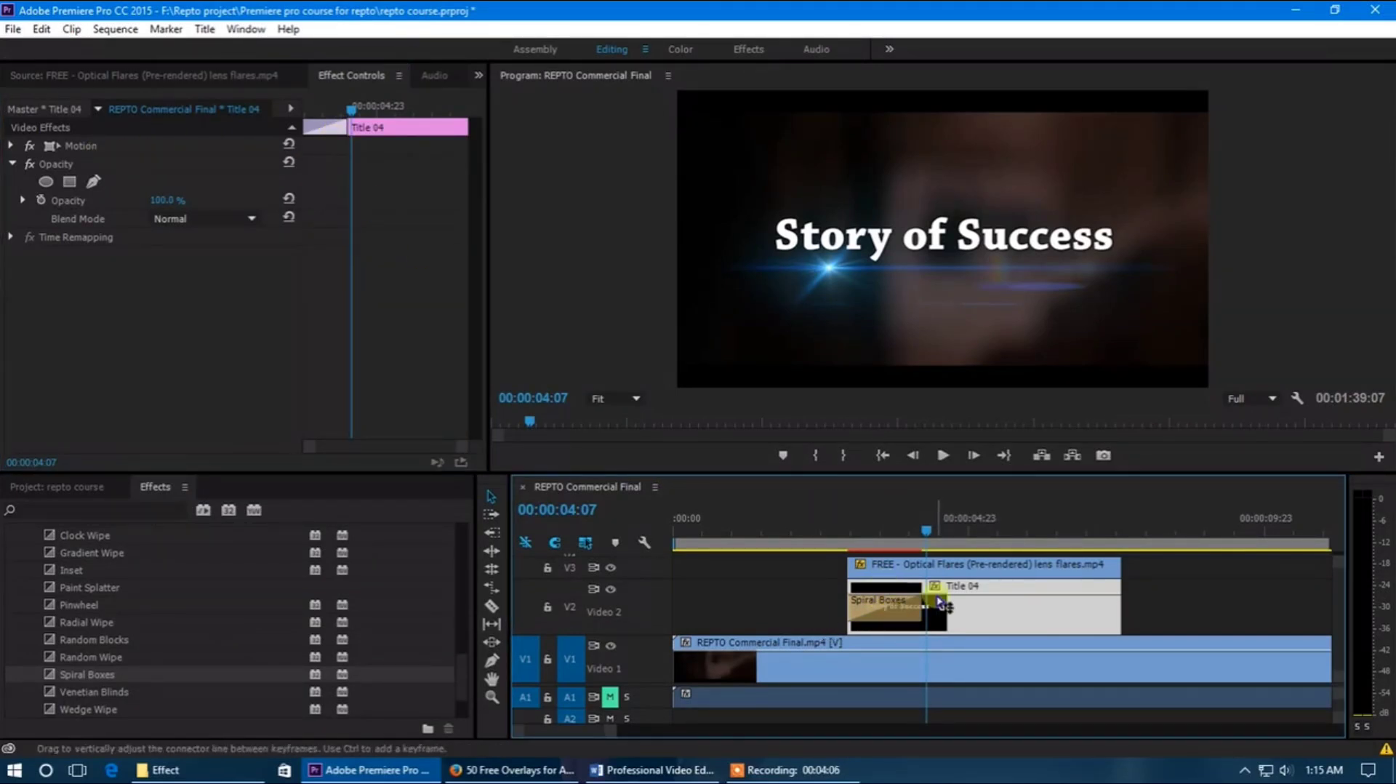
Delete the Spiral Boxes transition from the start of Title 04
scroll(876, 607, up, 3)
click(870, 616)
key(Delete)
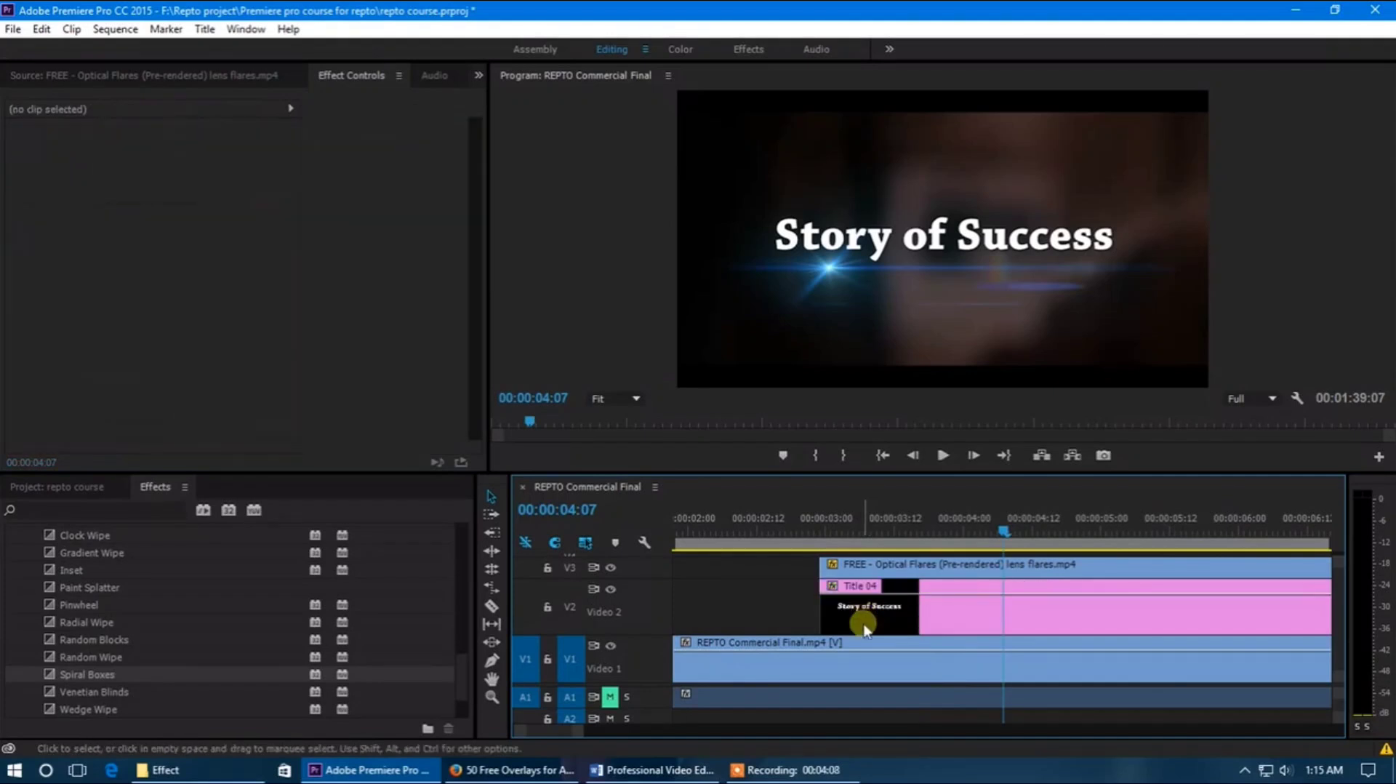
Collapse the Wipe transitions, browse the video effects categories, and check the title at 00:00:03:13 and 00:00:04:10
scroll(86, 622, up, 2)
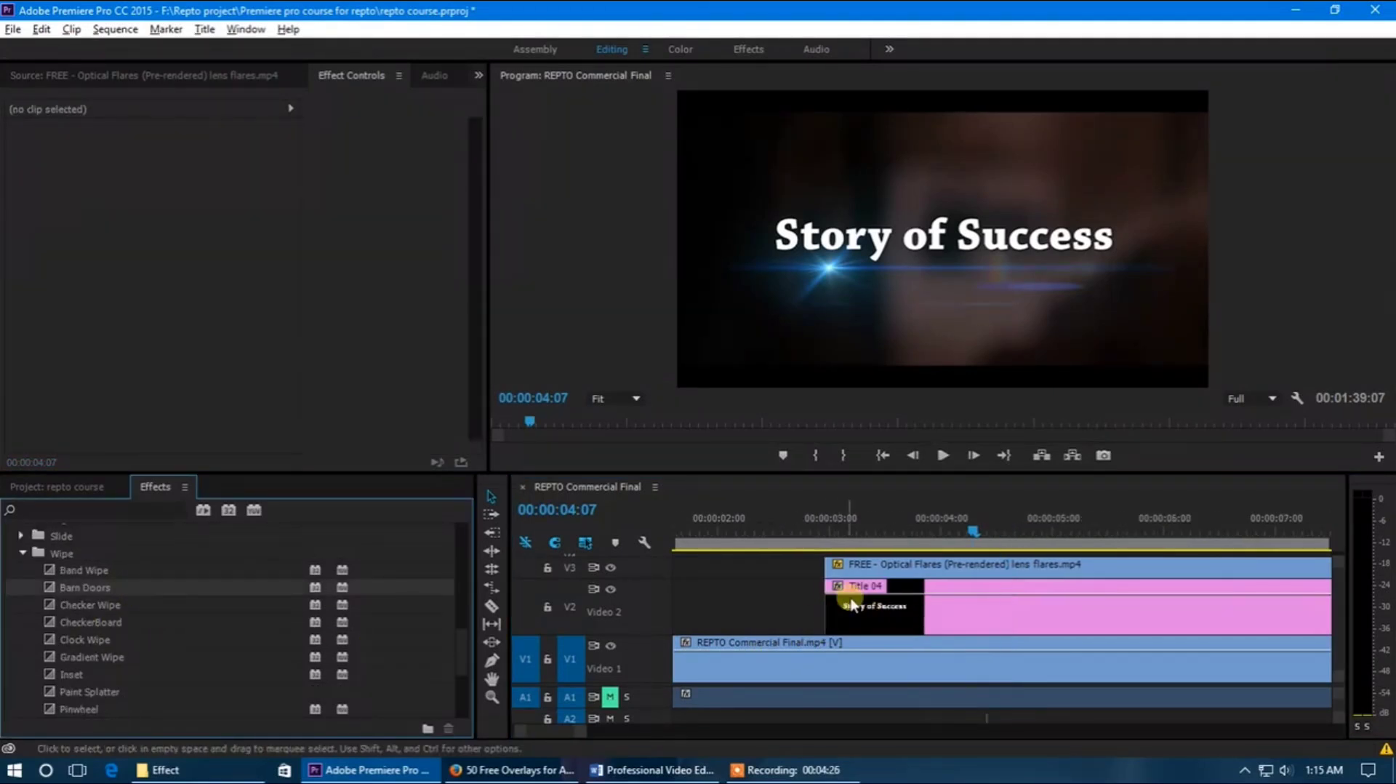
scroll(796, 578, down, 4)
mouse_move(779, 533)
mouse_down()
mouse_move(748, 536)
mouse_move(751, 548)
mouse_move(771, 538)
mouse_up()
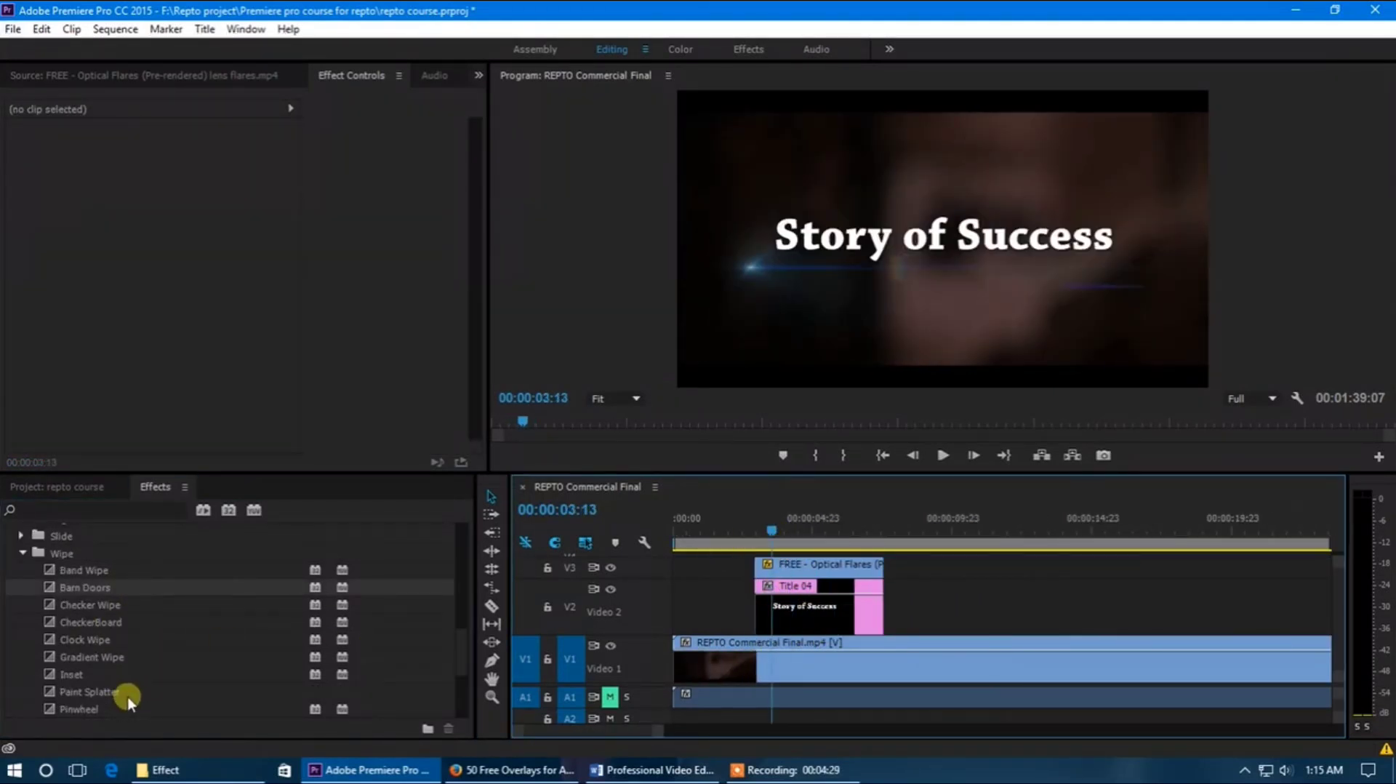
click(21, 553)
scroll(121, 609, up, 4)
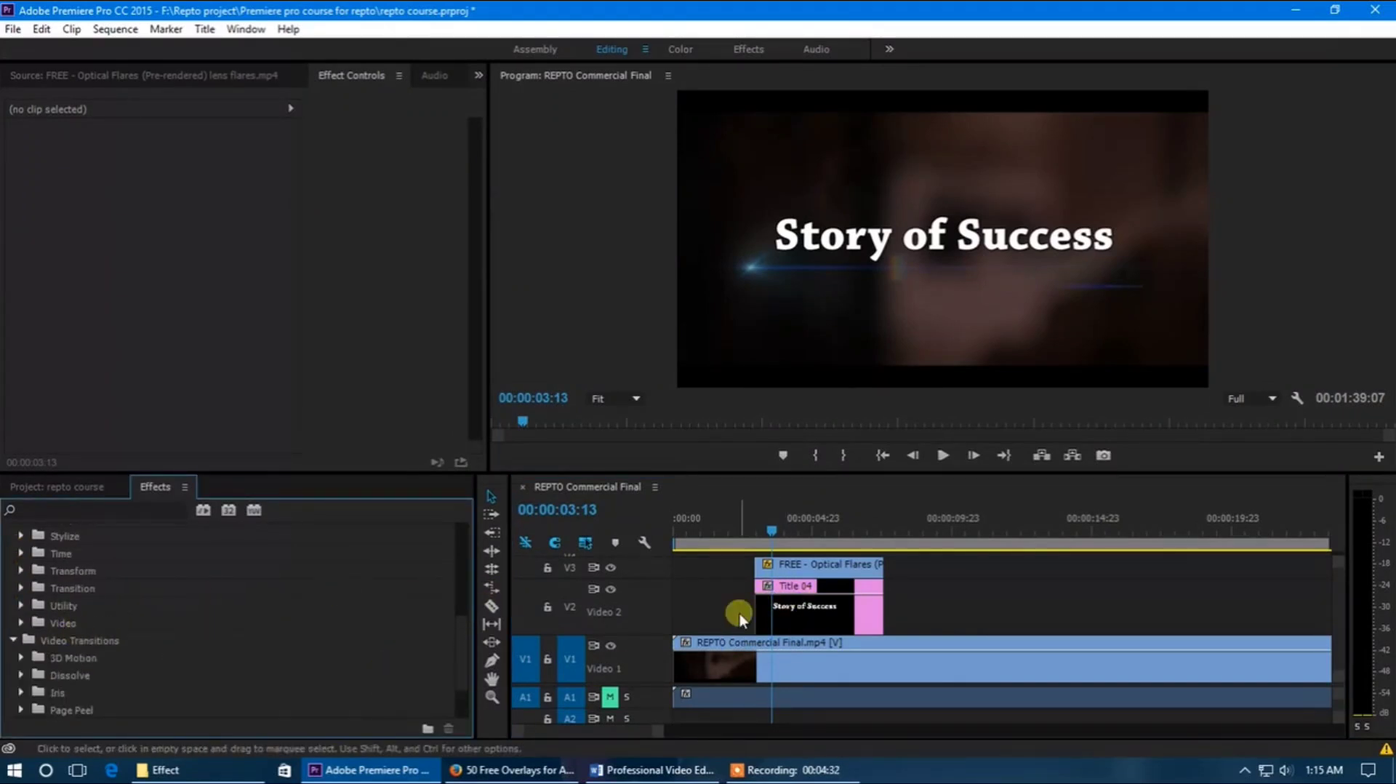
scroll(167, 640, up, 4)
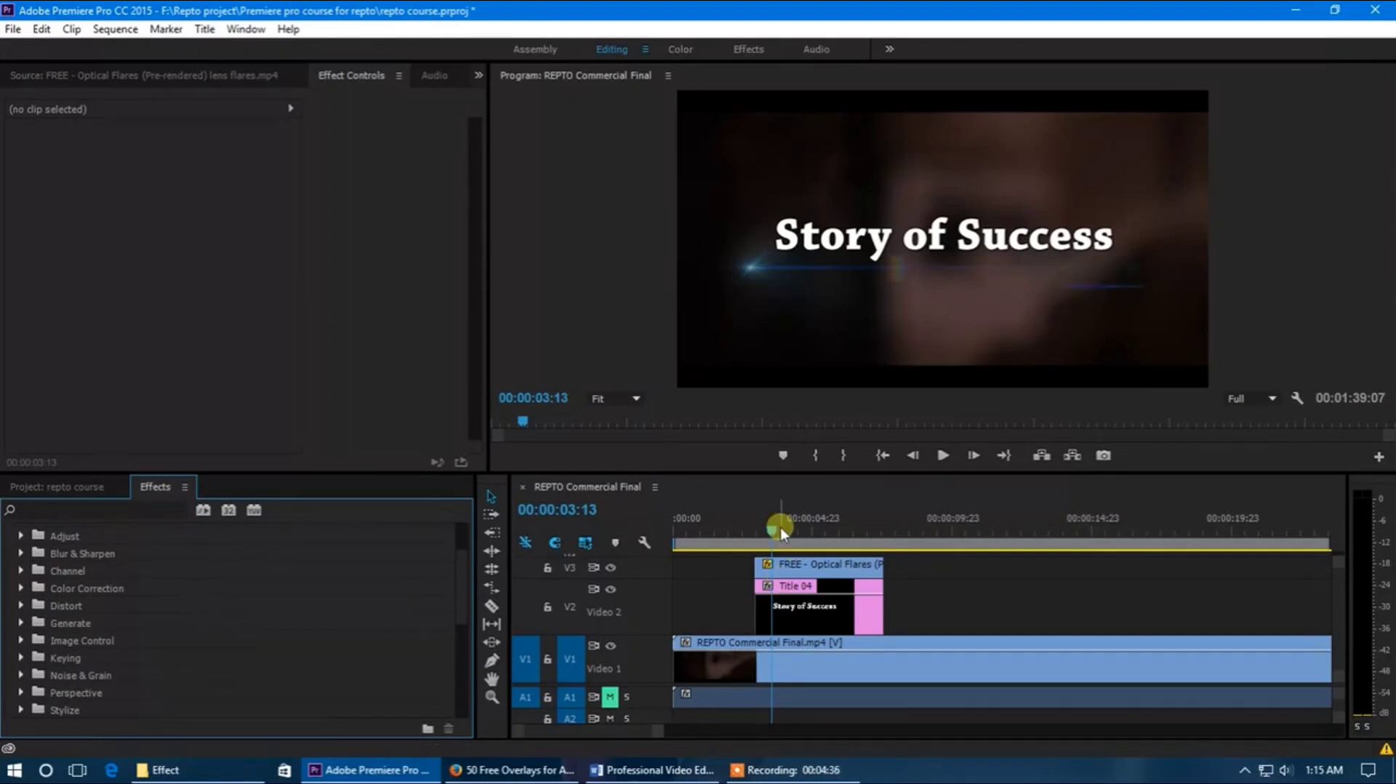
drag(779, 529, 796, 531)
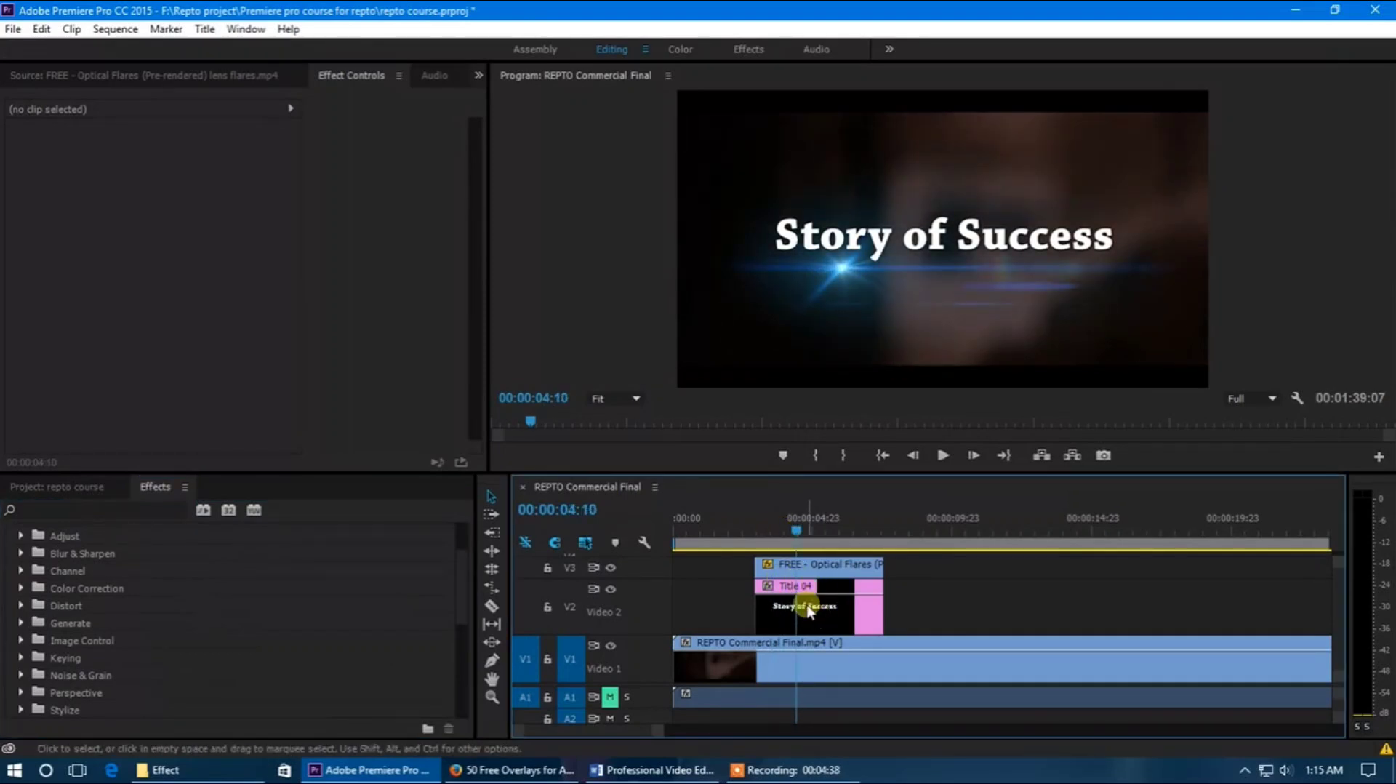
Trim the end of REPTO Commercial Final.mp4 so the sequence lasts about 00:01:16:13, and park the playhead at 00:01:11:10
scroll(800, 582, down, 3)
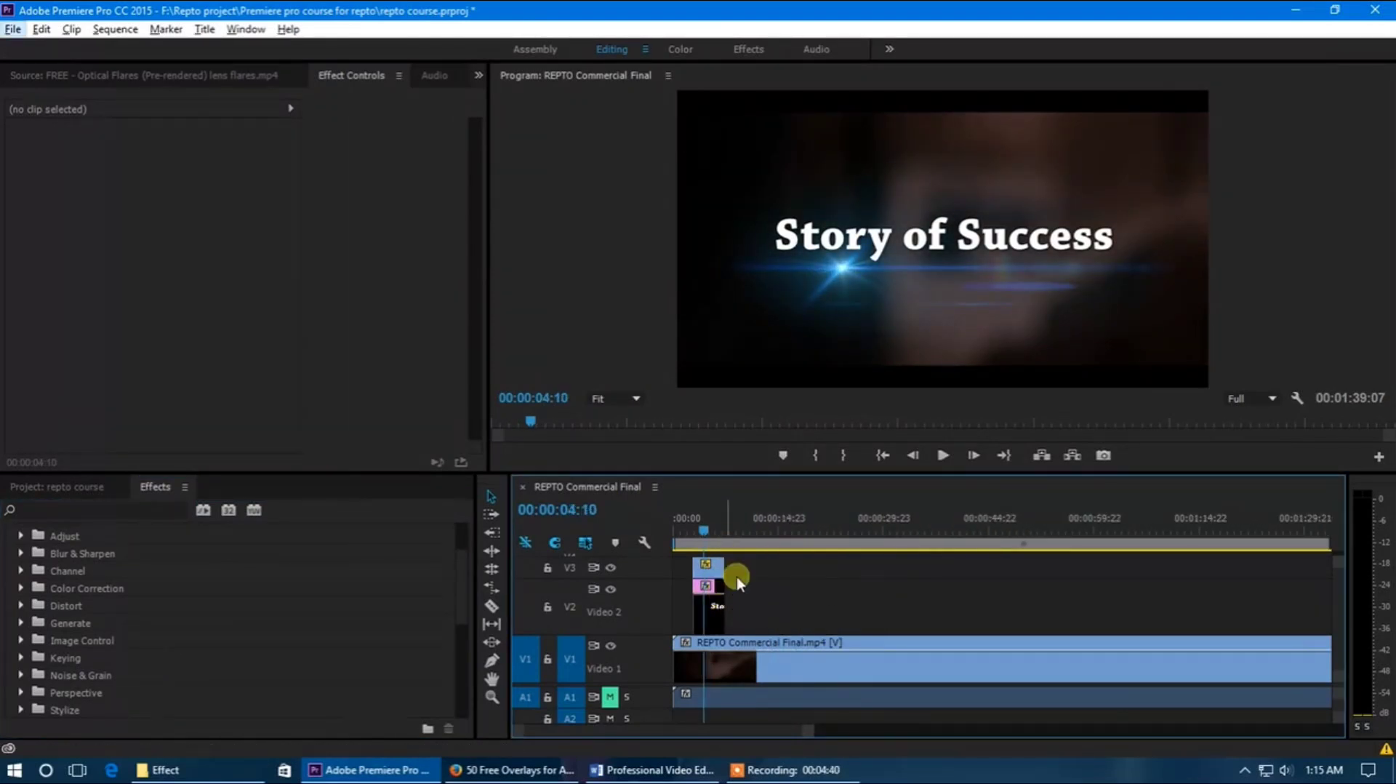
scroll(724, 566, down, 2)
click(695, 527)
drag(697, 526, 950, 572)
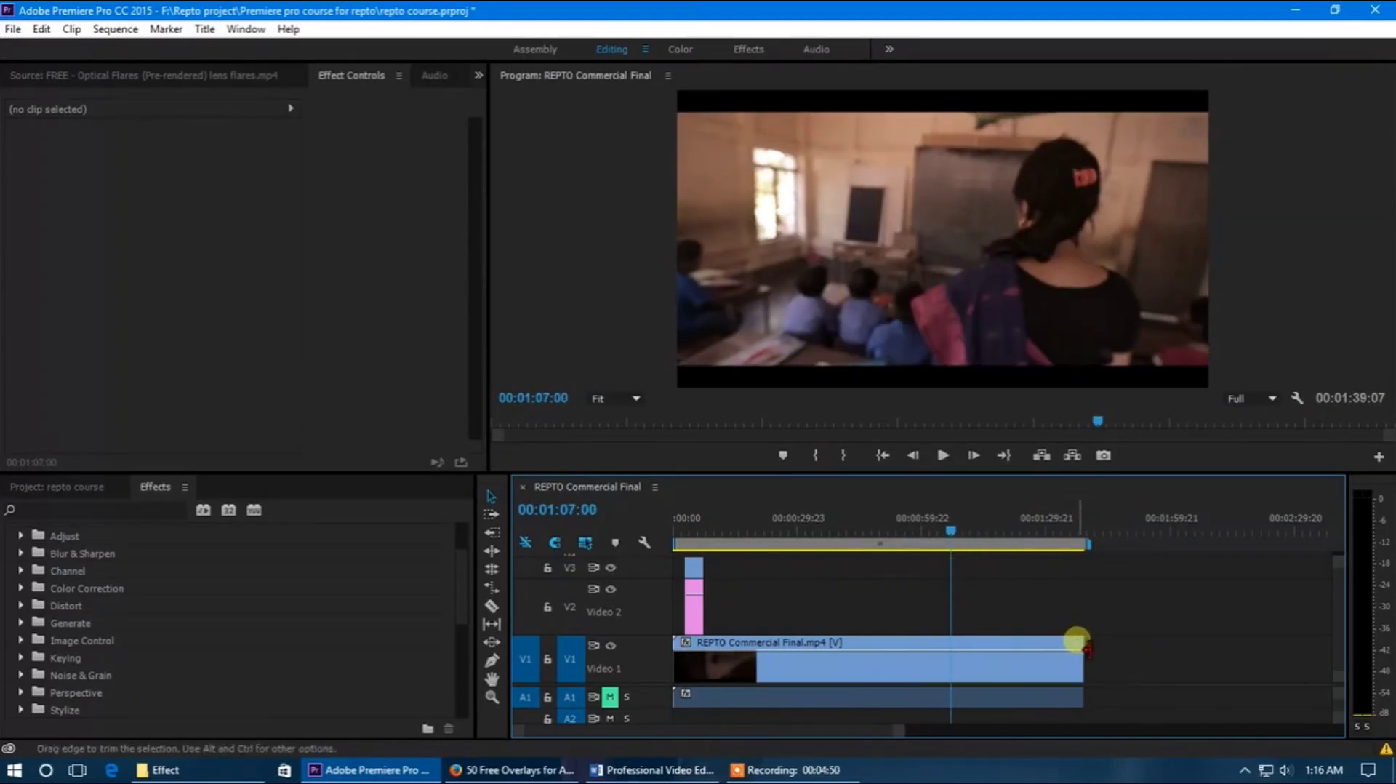
drag(1072, 644, 989, 644)
drag(946, 528, 974, 531)
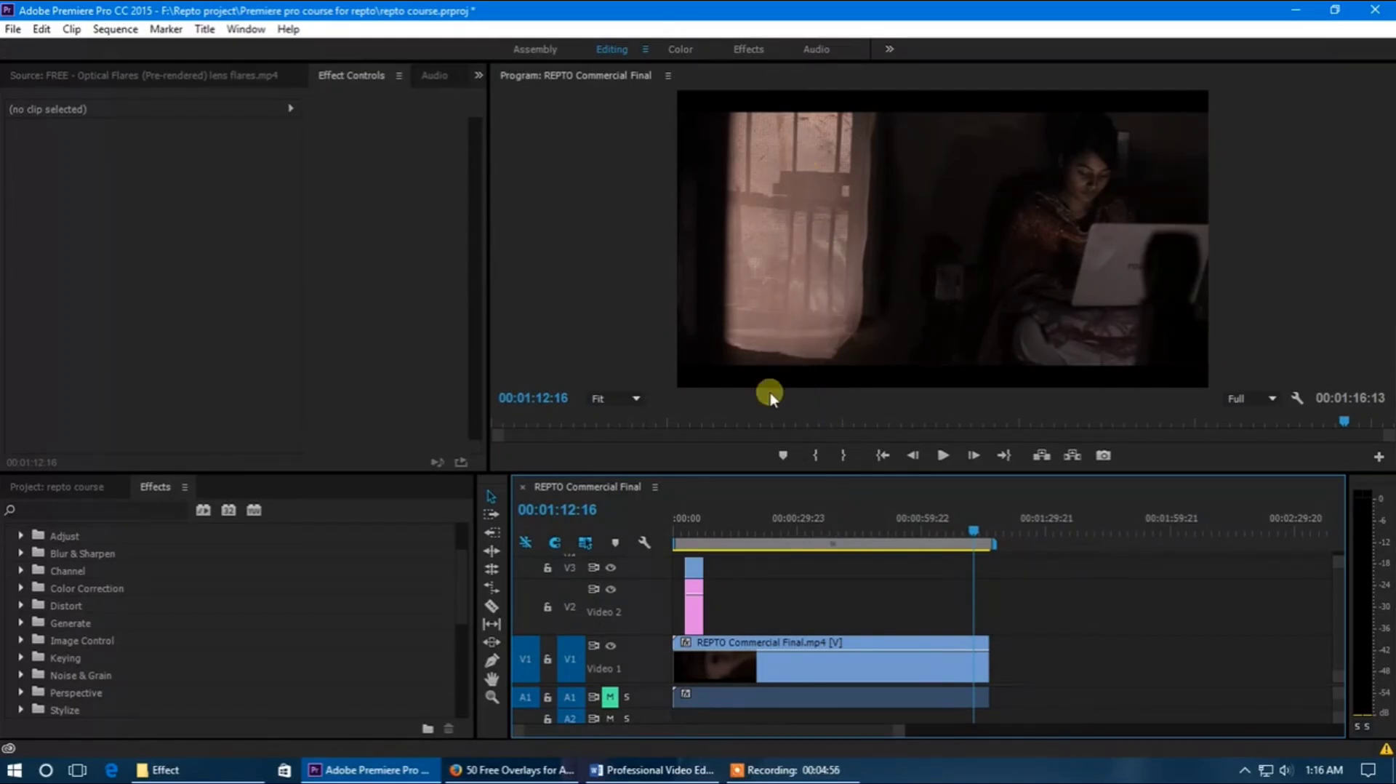
drag(972, 536, 970, 541)
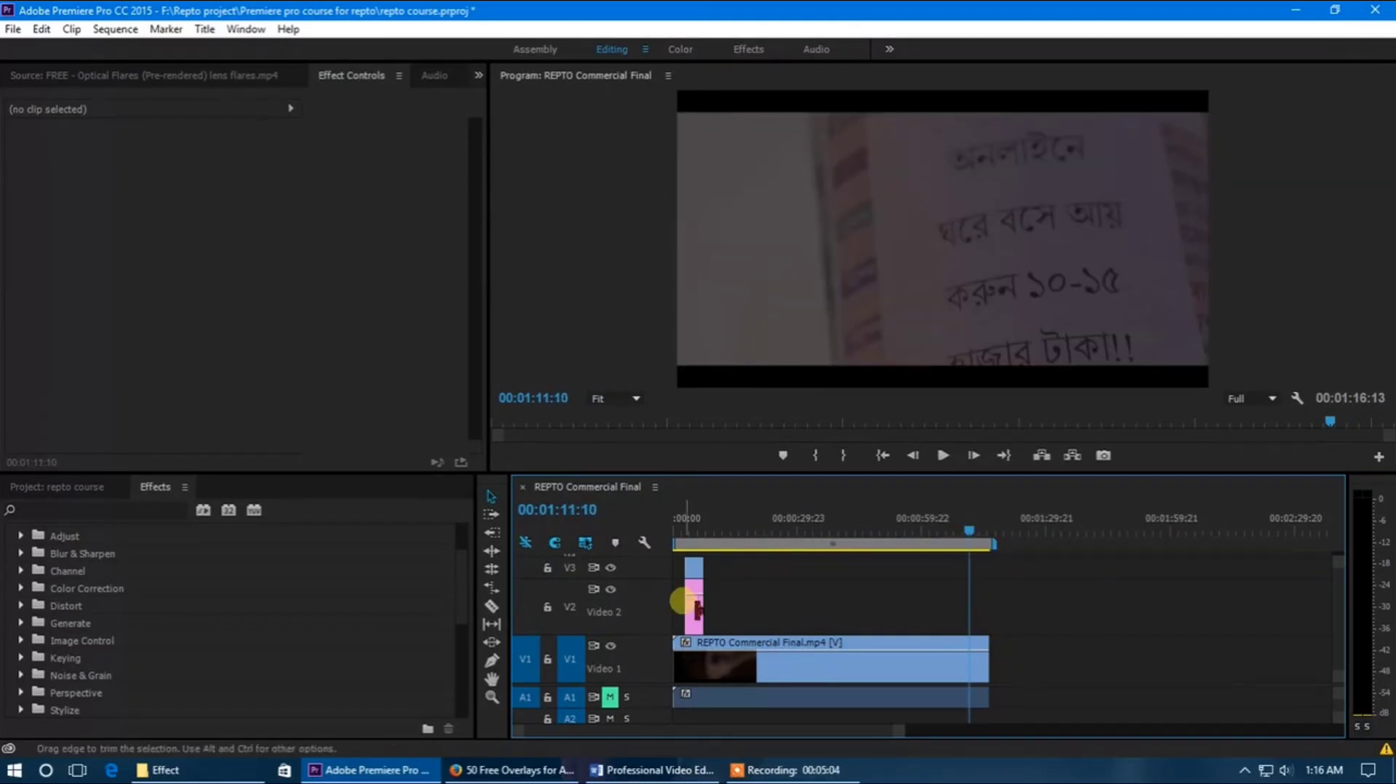
Create a new 1920 × 1080 title named Title 05 at 23.976fps with square pixels
click(91, 494)
click(692, 604)
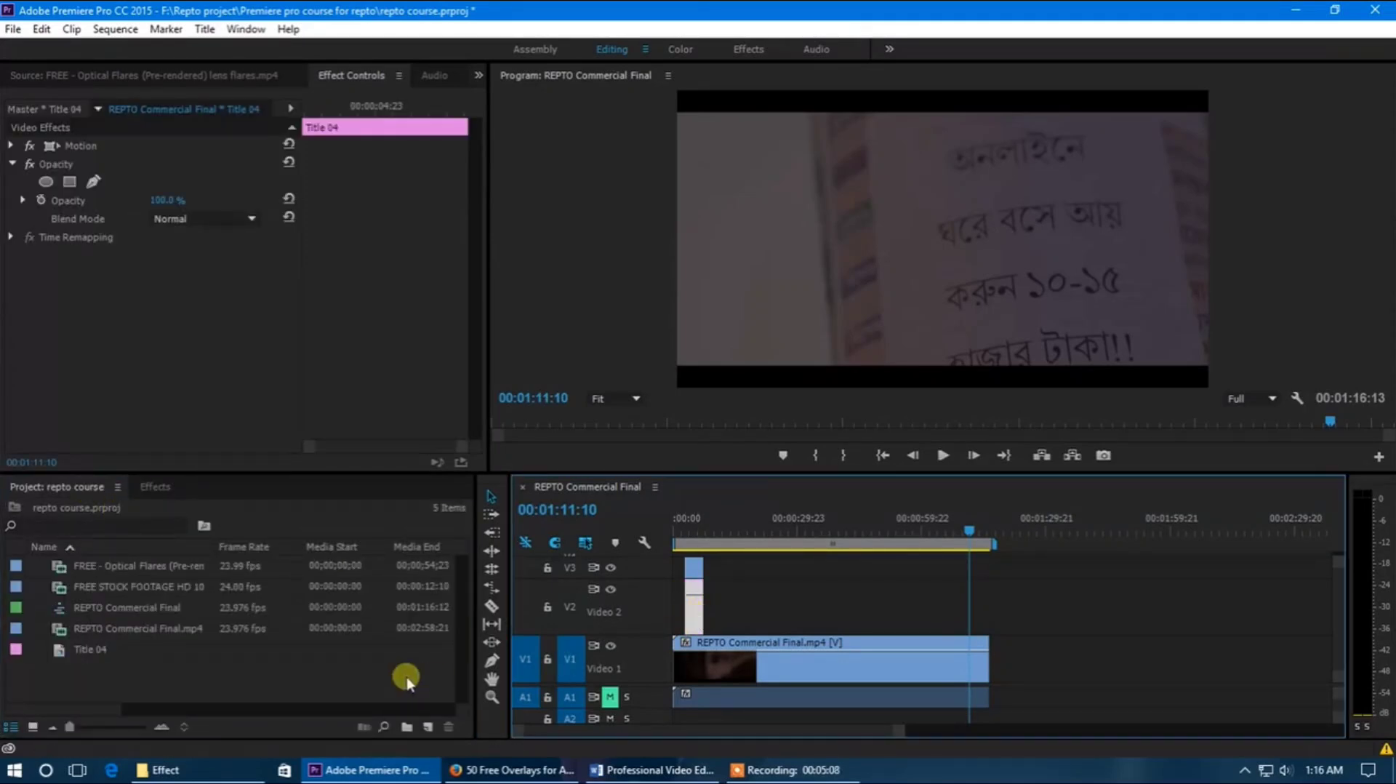
right_click(215, 675)
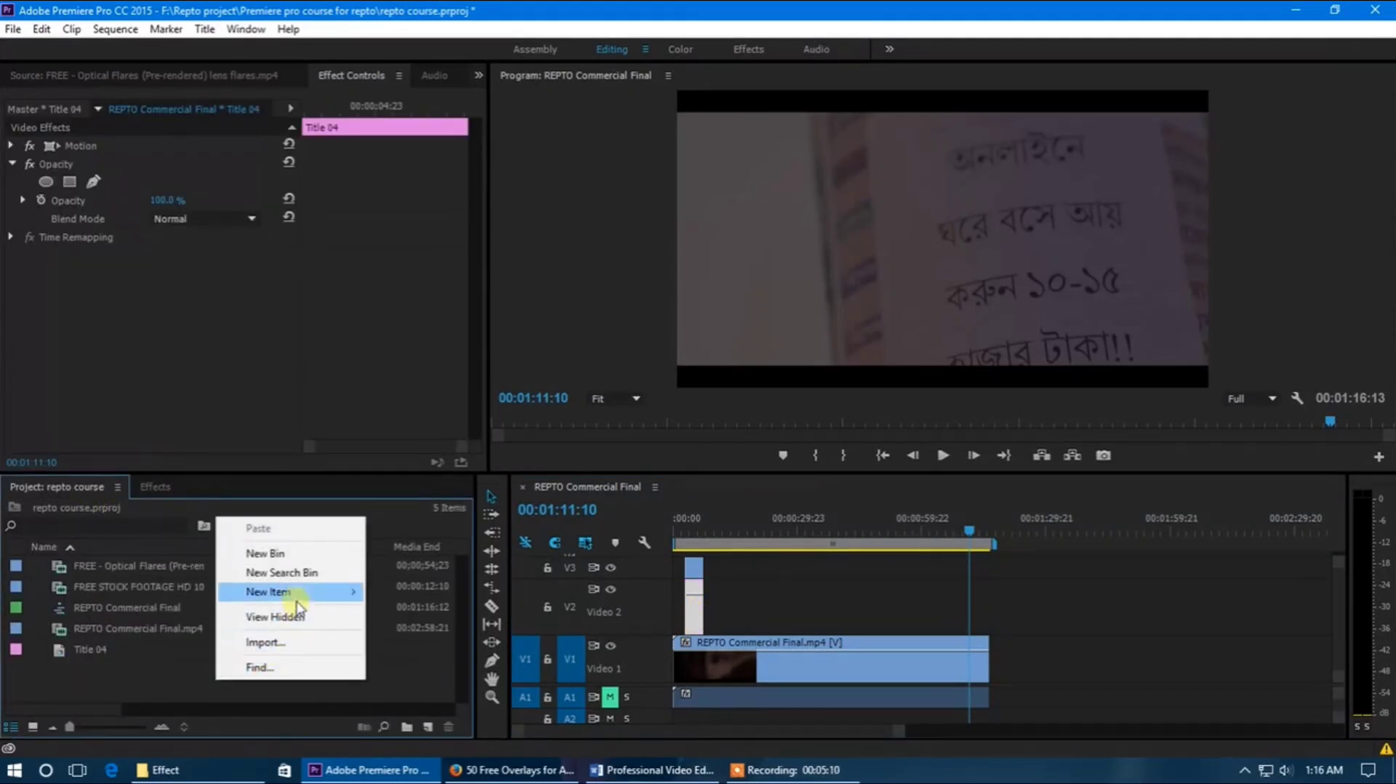
mouse_move(272, 591)
click(426, 458)
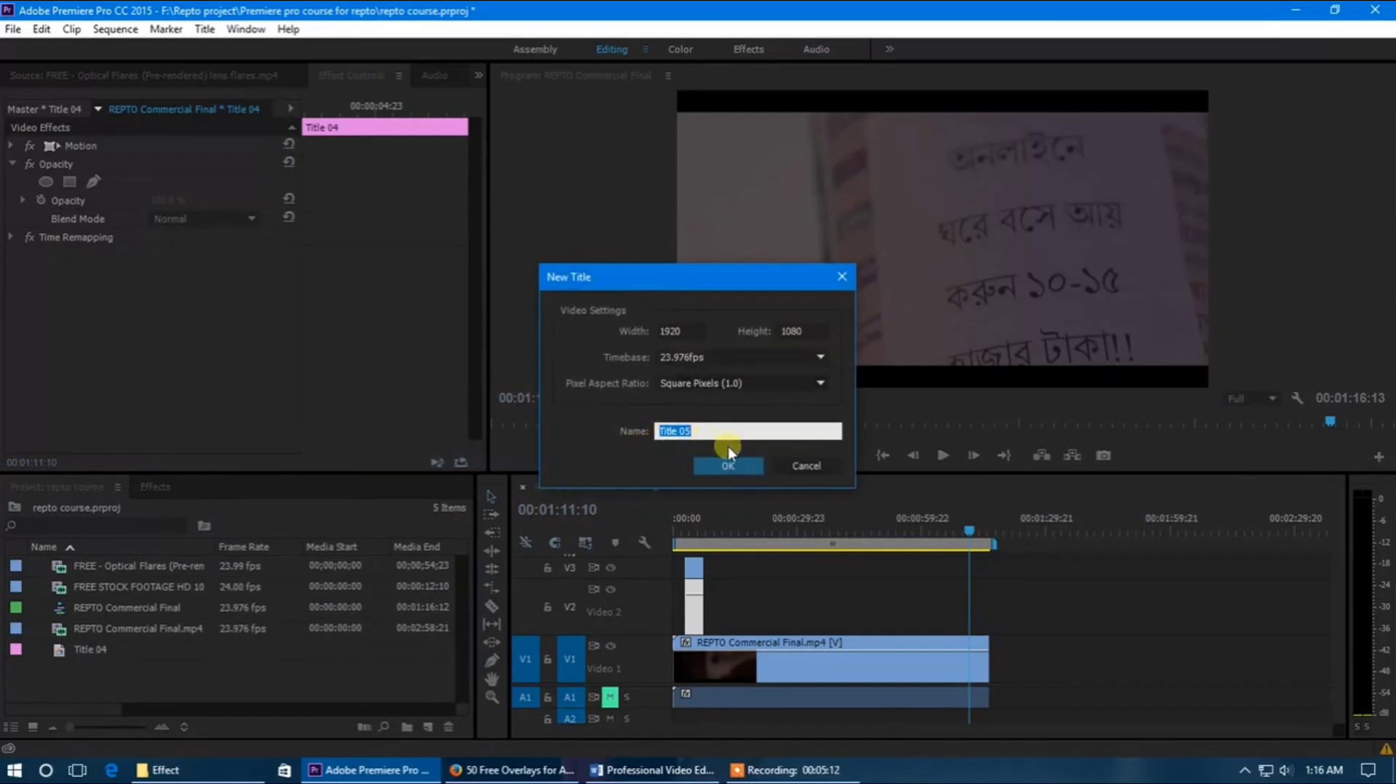
click(728, 466)
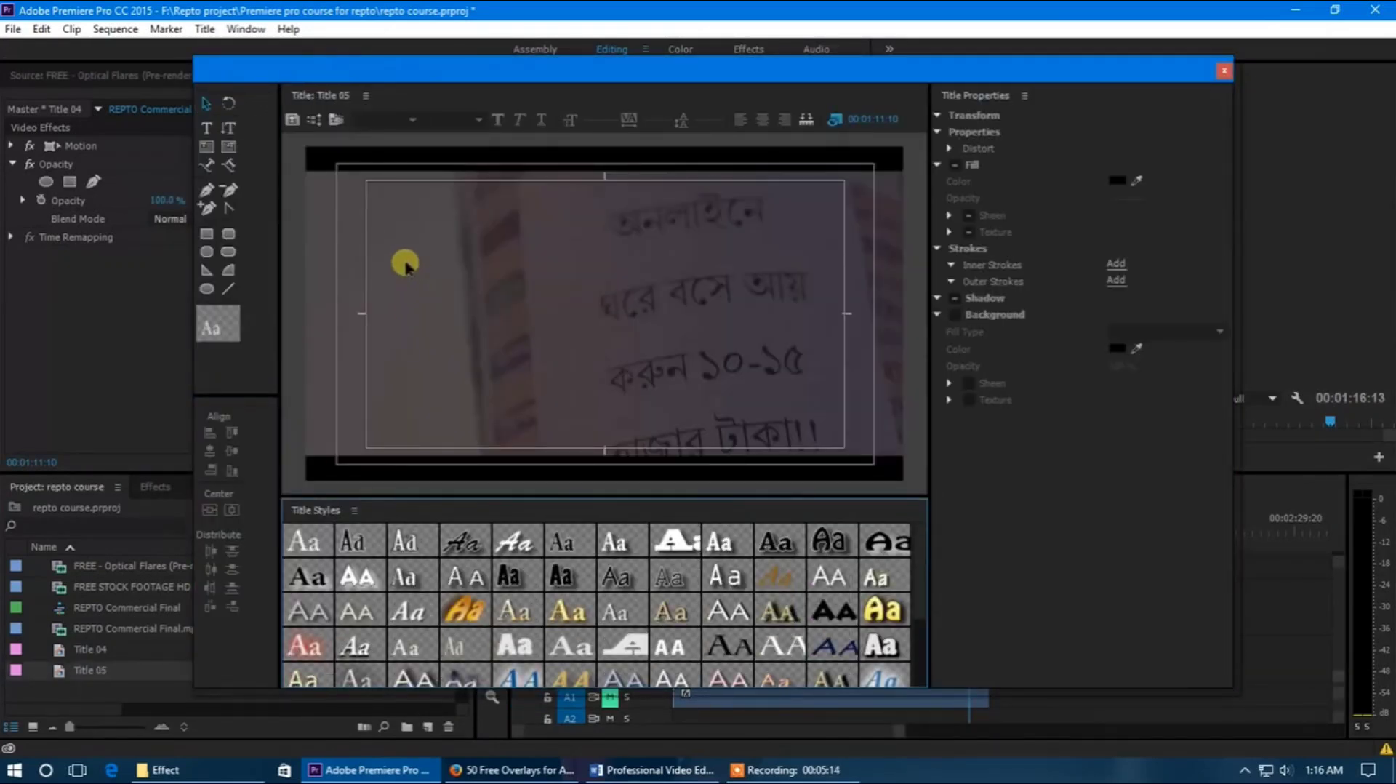
Draw an area text box of about 1523 × 855 over the title-safe area and enter "asdasfd" followed by a long run of d's
click(208, 149)
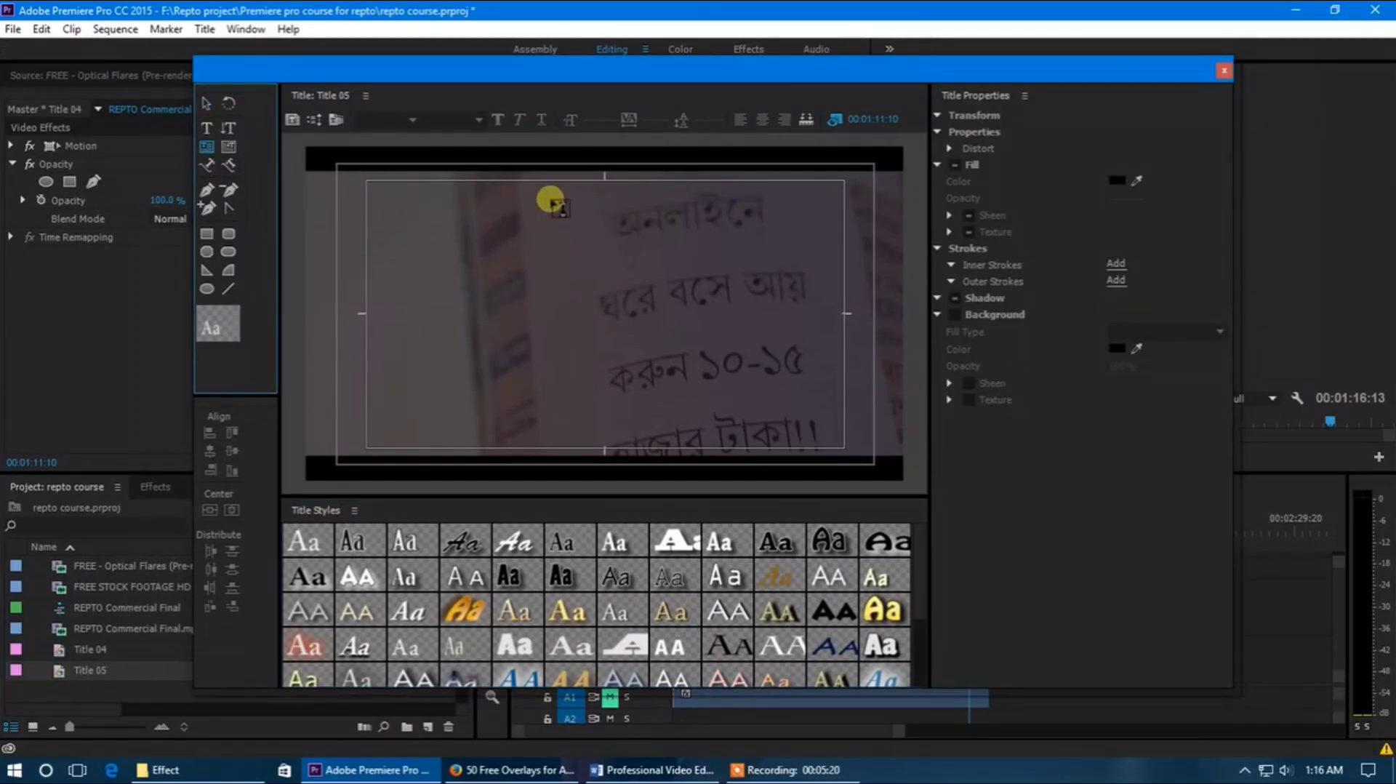
drag(371, 186, 844, 448)
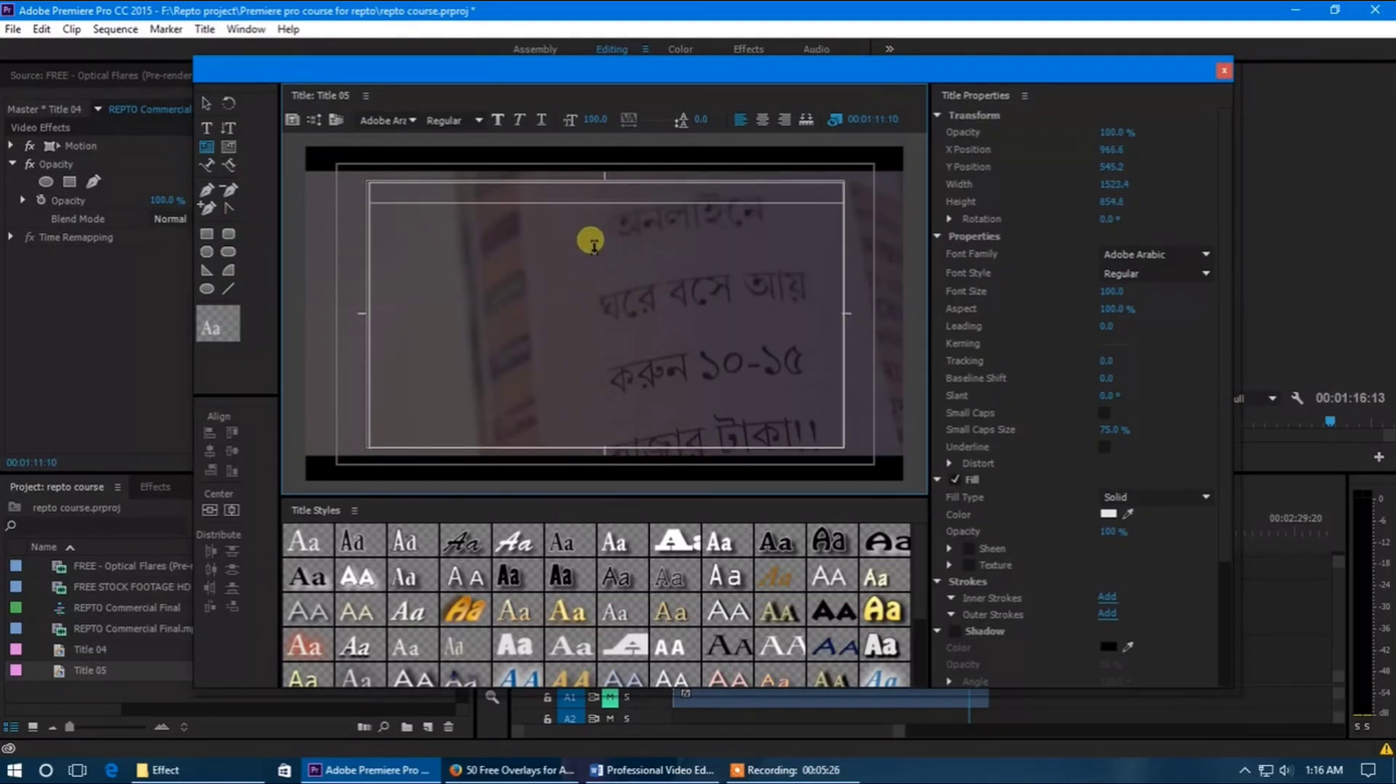
text(asdasfd)
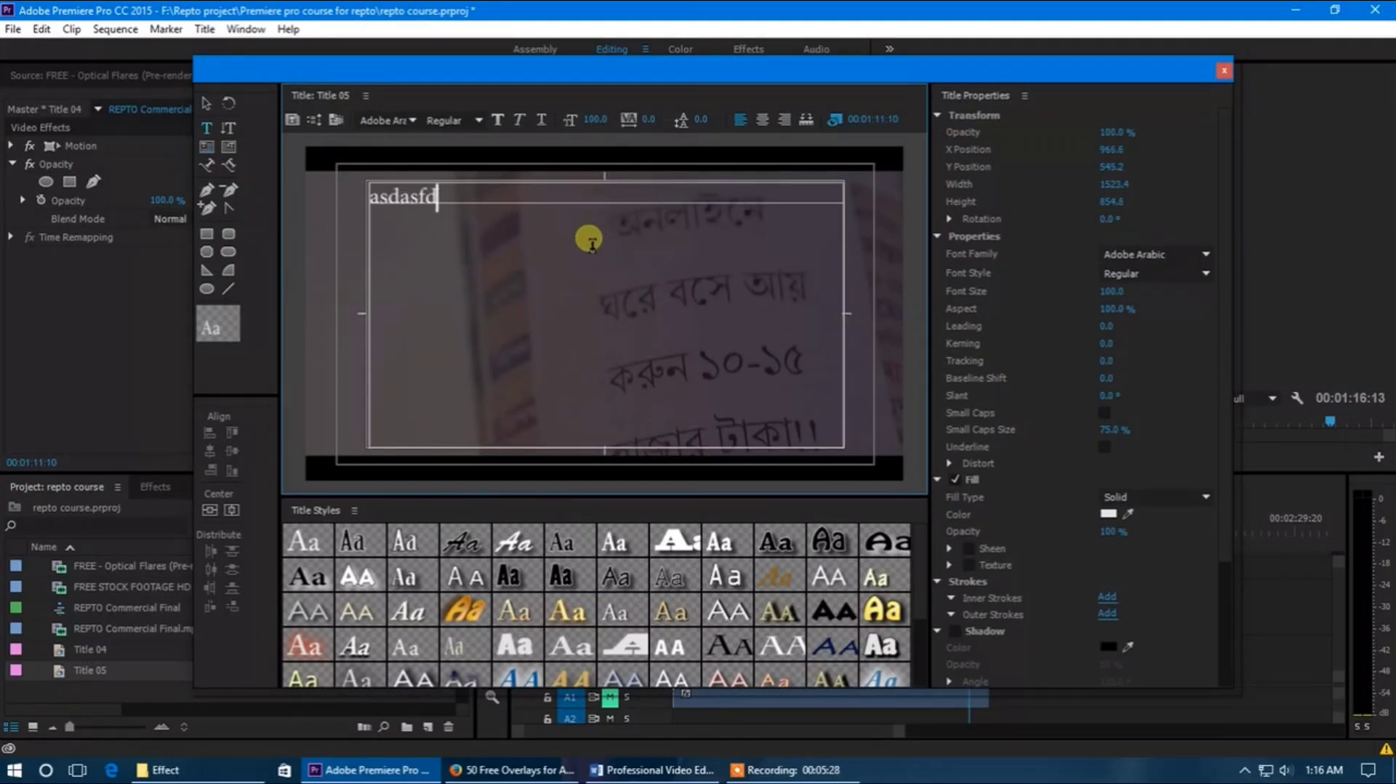
text(dddddddddddddddddddddddddddddddddddddddddddddddddddddd)
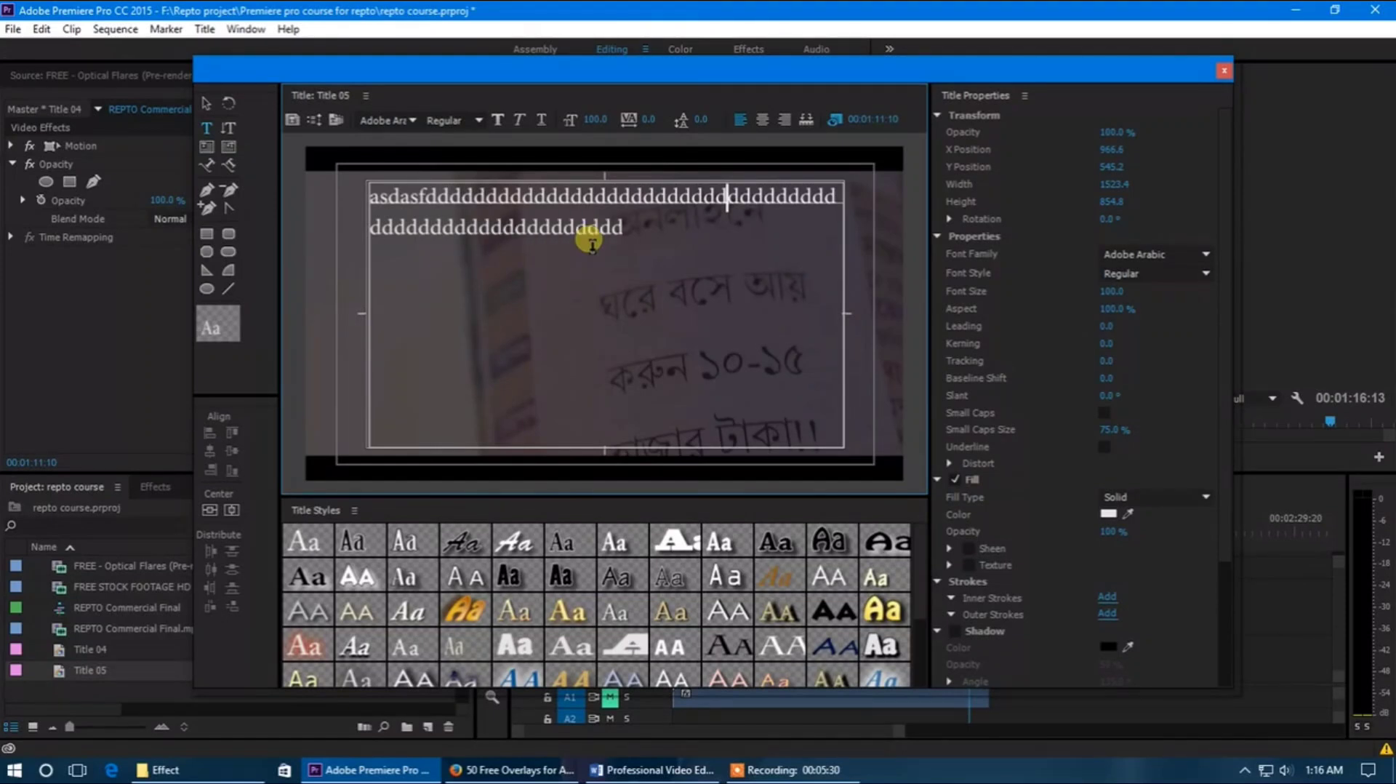
text(dddd)
Copy all of the placeholder text and paste it four times after the existing text to fill the box
key(ctrl+a)
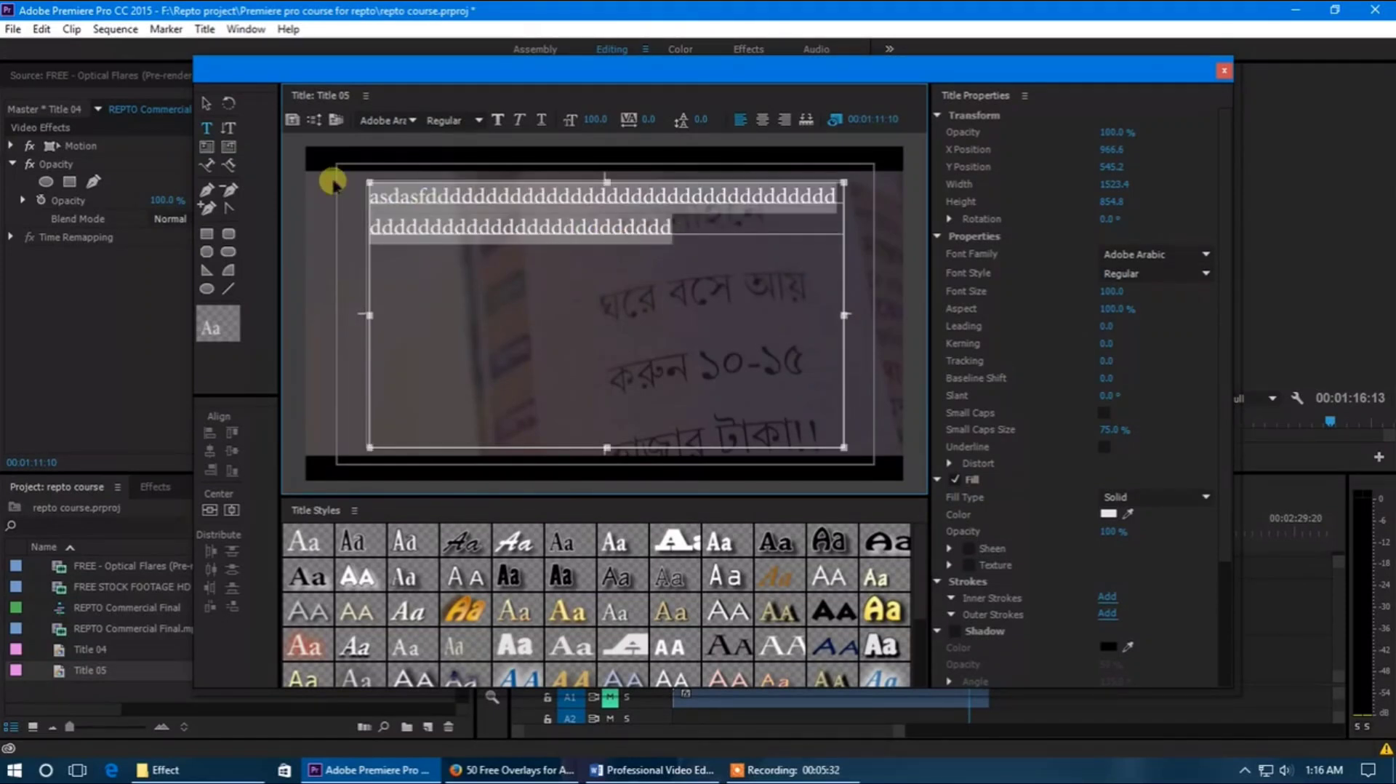
click(695, 234)
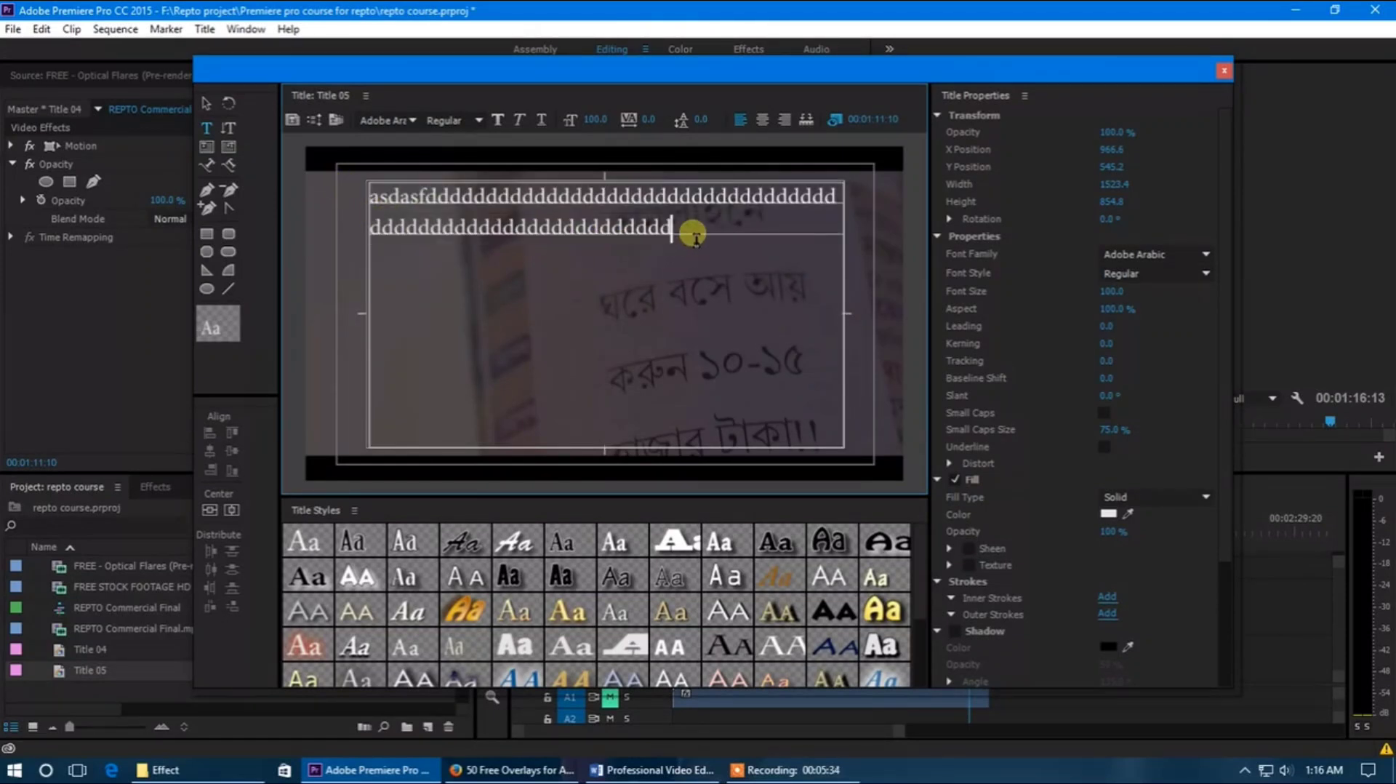
key(ctrl+v)
key(ctrl+v)
key(ctrl+v)
key(ctrl+v)
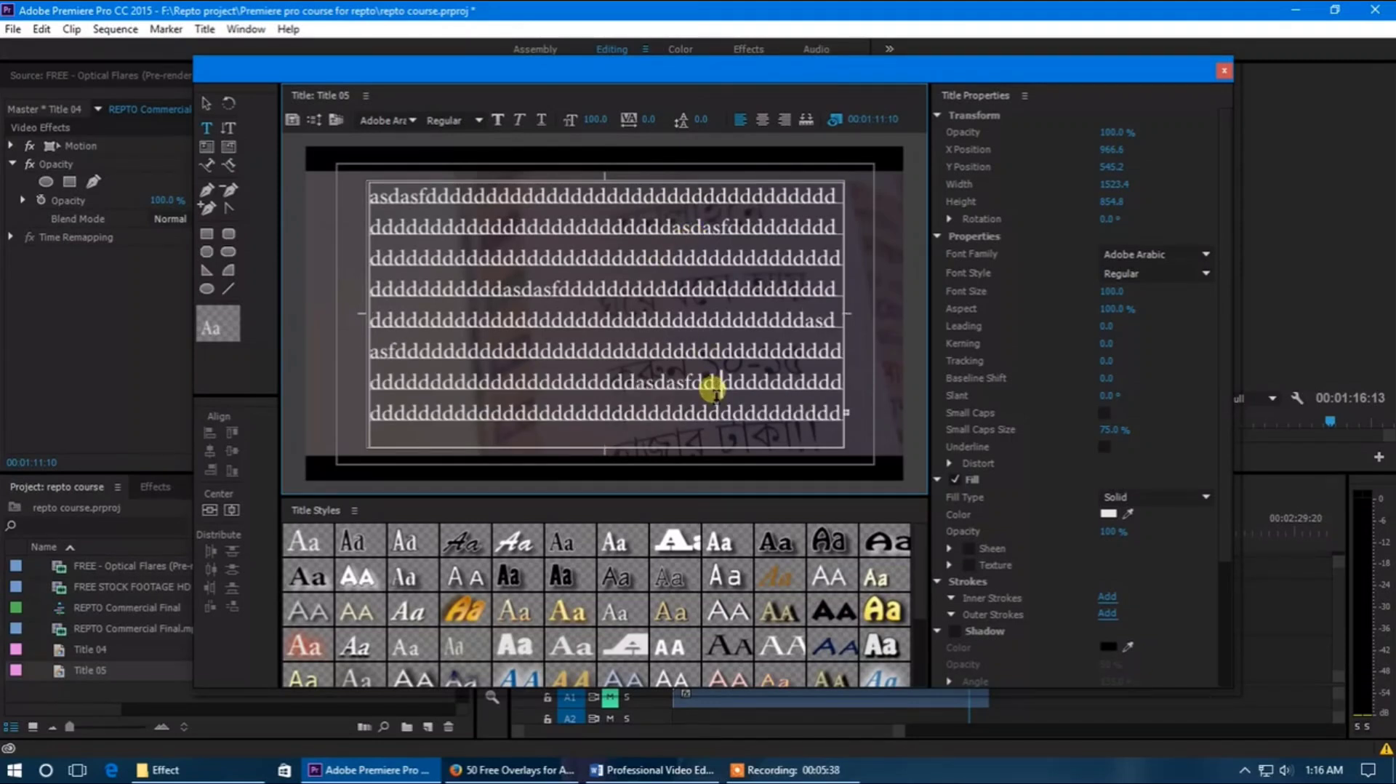
Insert three line breaks in the middle of the placeholder text to split it into separate paragraphs
key(Return)
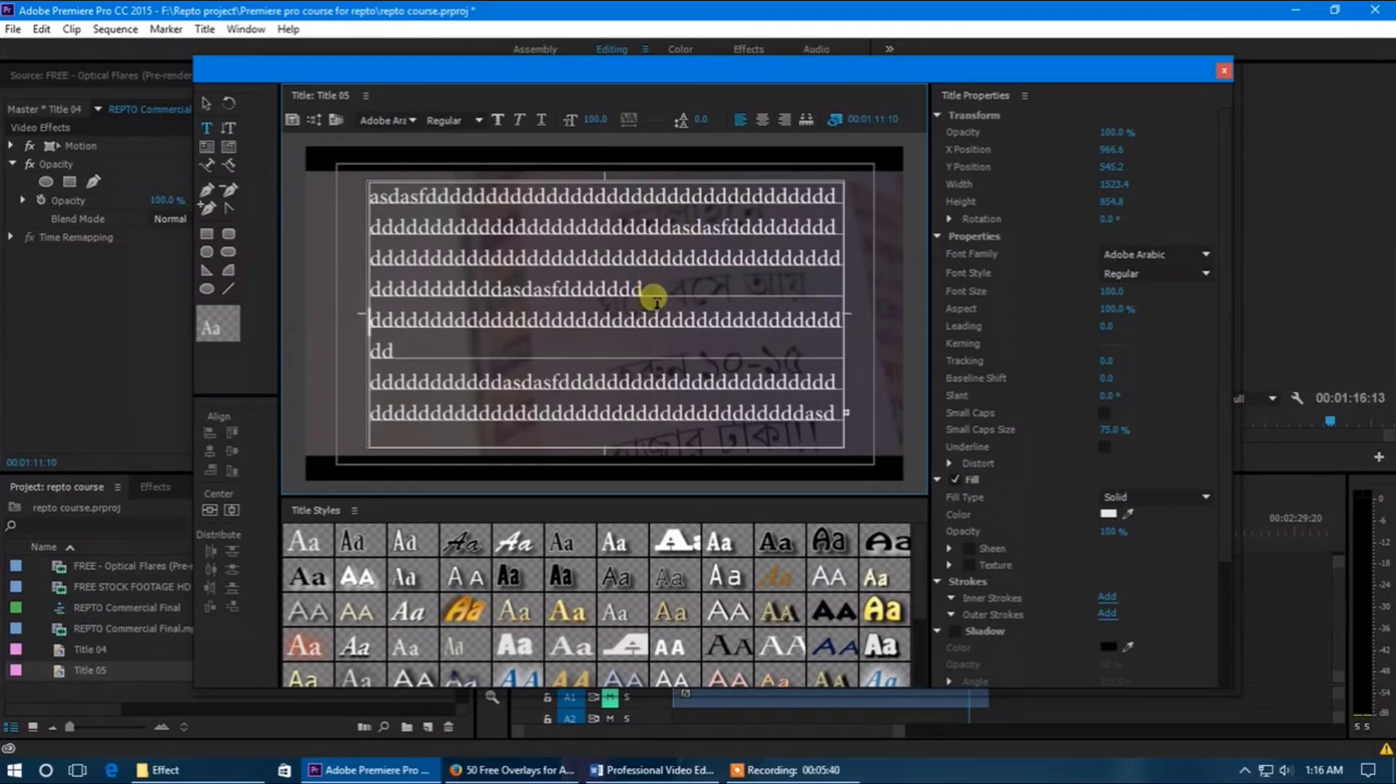
click(647, 261)
key(Return)
click(553, 232)
key(Return)
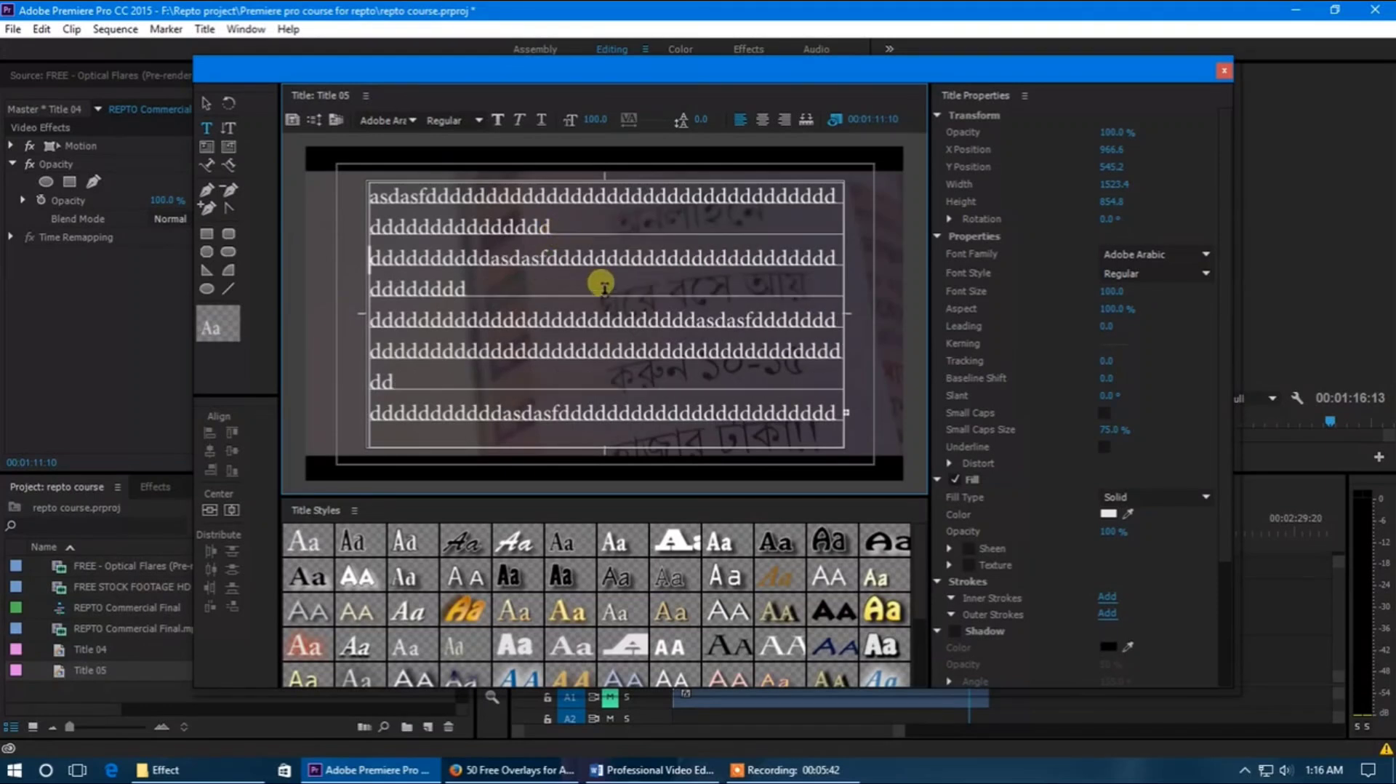
Center-align all of the placeholder text and set its leading to -25
key(ctrl+a)
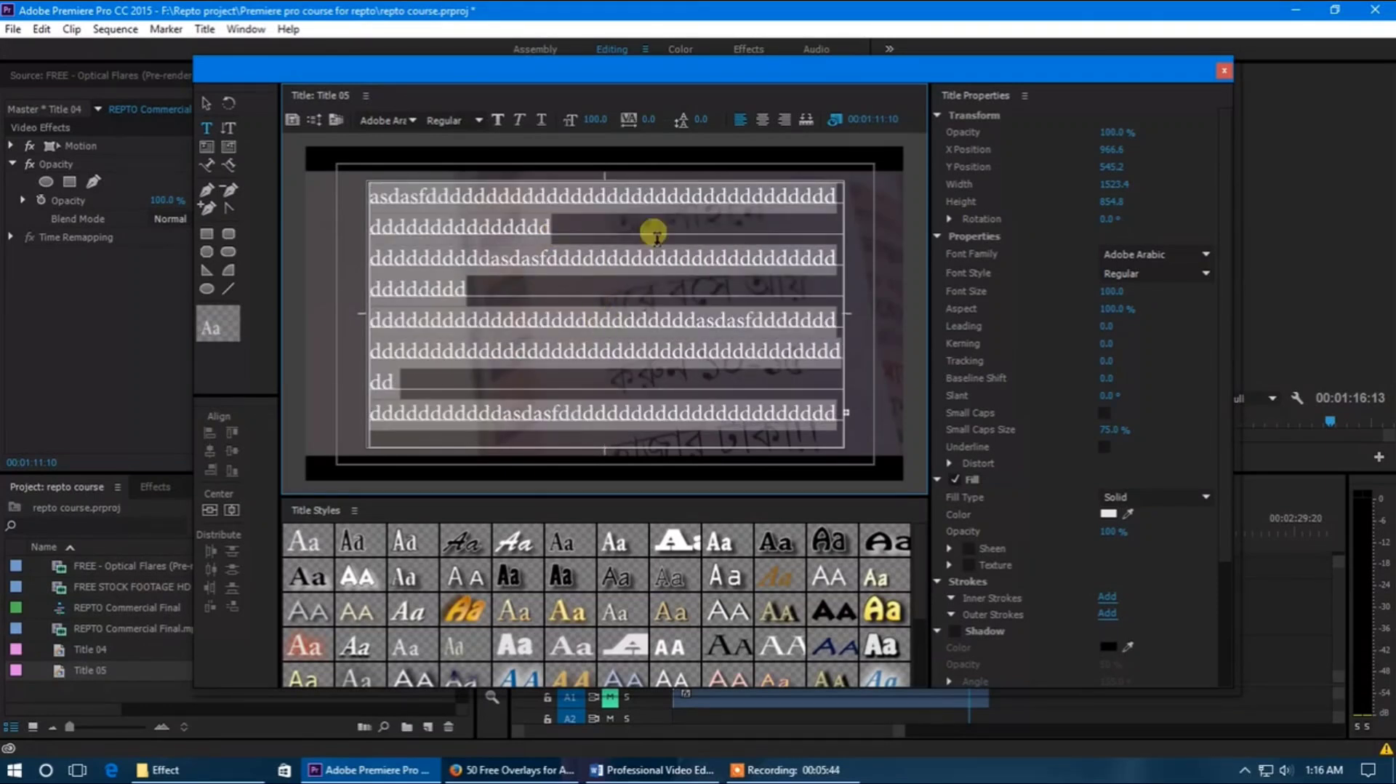
click(762, 120)
click(649, 384)
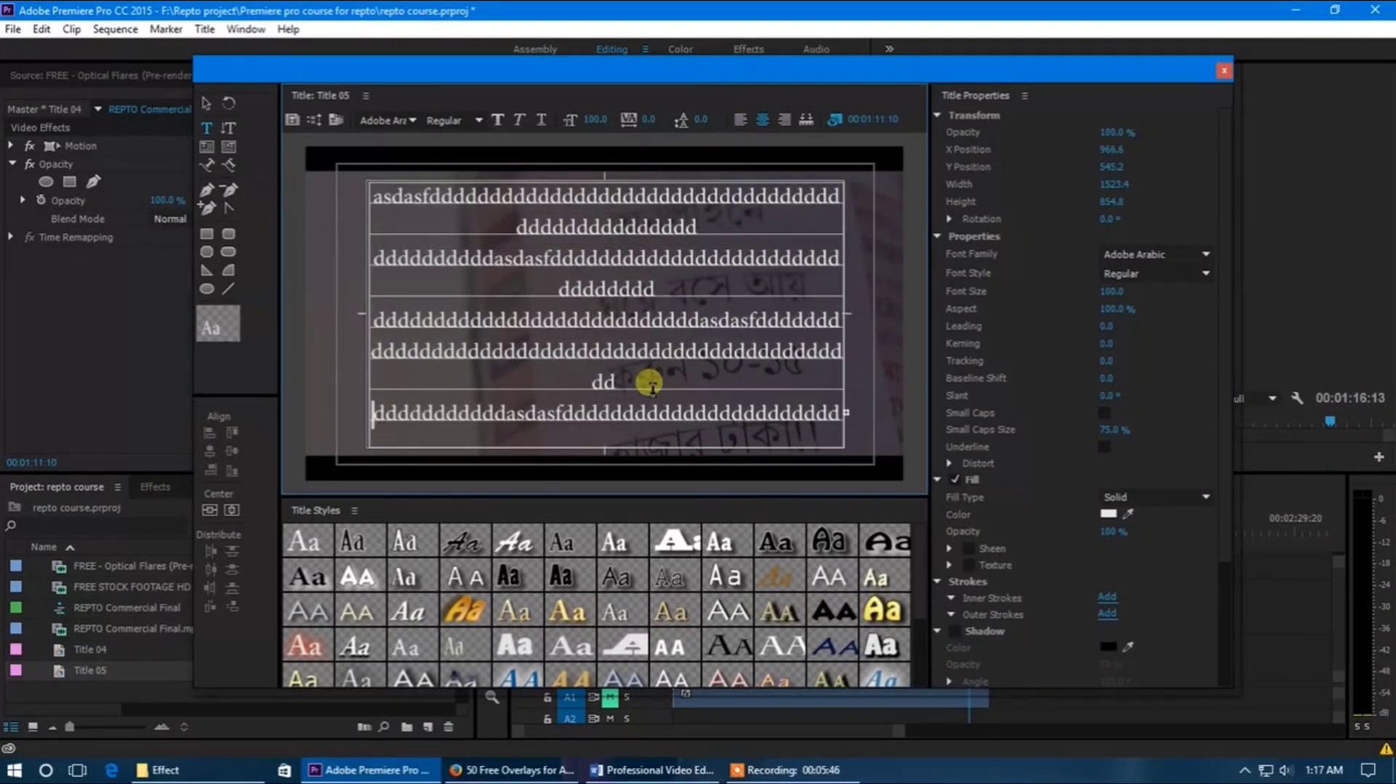
key(ctrl+a)
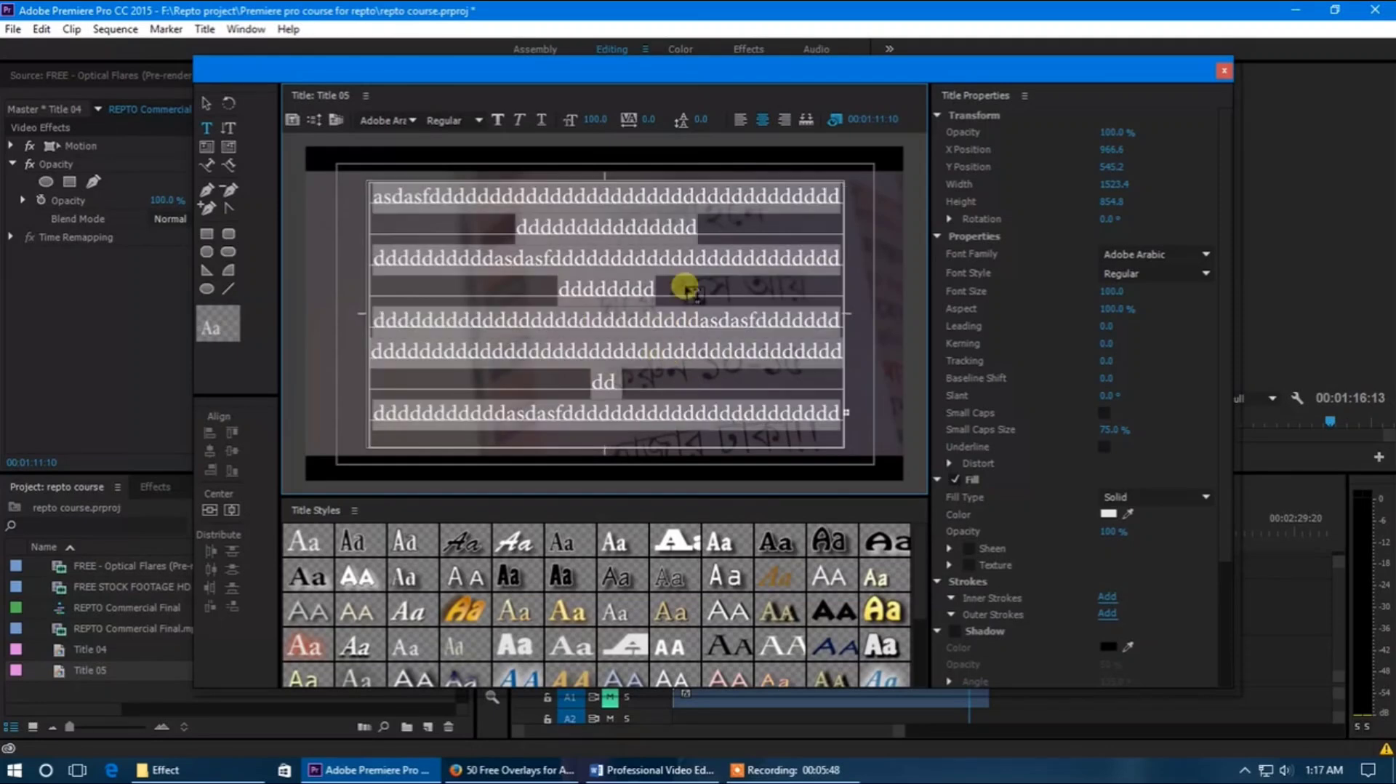
drag(701, 118, 670, 117)
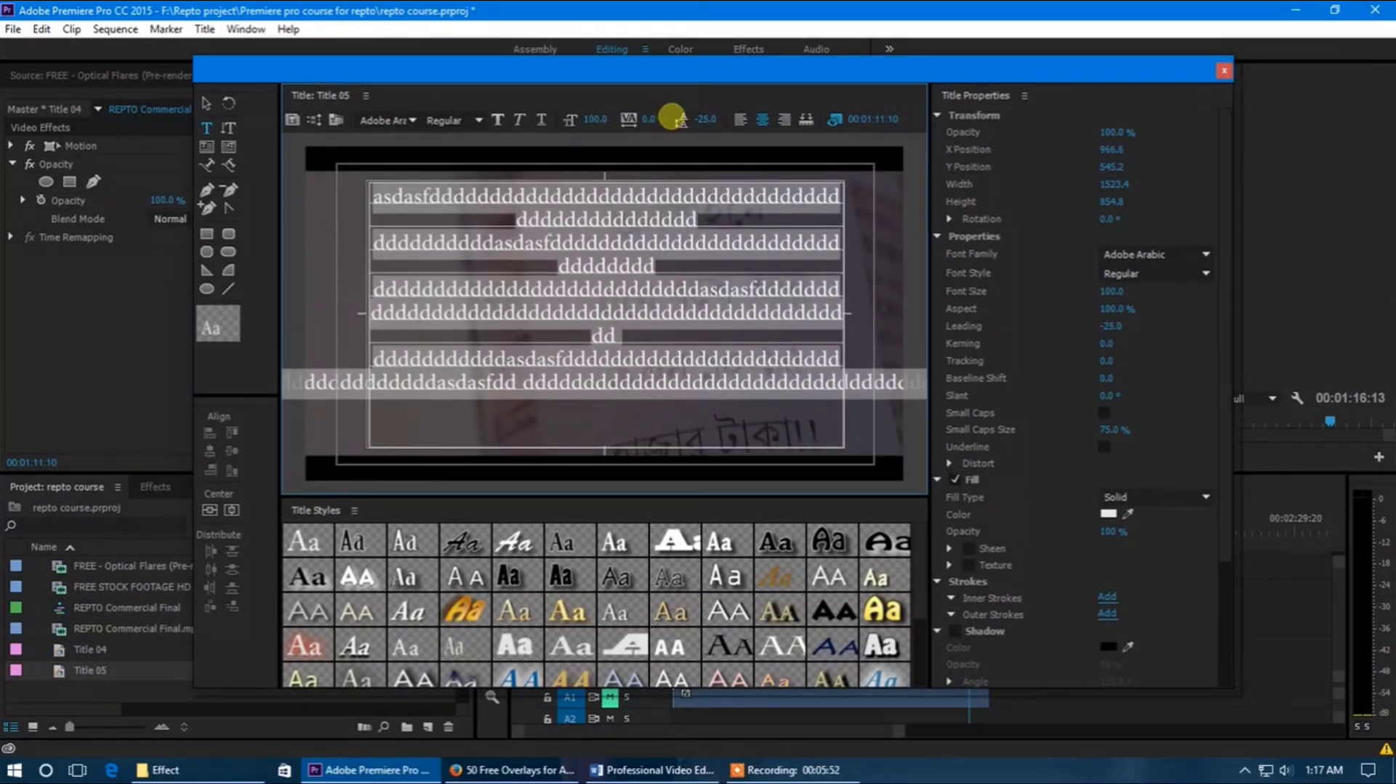
click(698, 383)
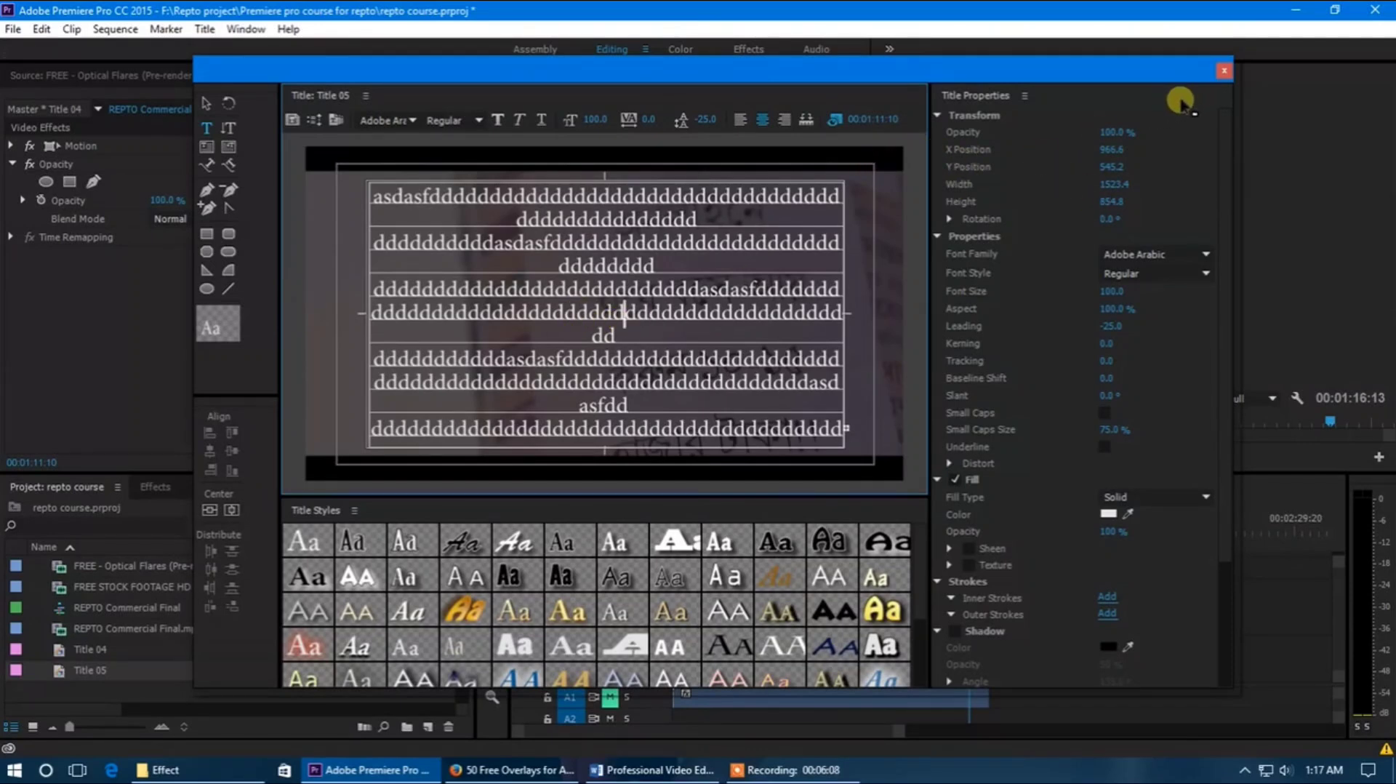
Close the title editor and place Title 05 on Video 2 at 00:01:11:10, near the end of the commercial
click(1224, 74)
drag(133, 662, 963, 611)
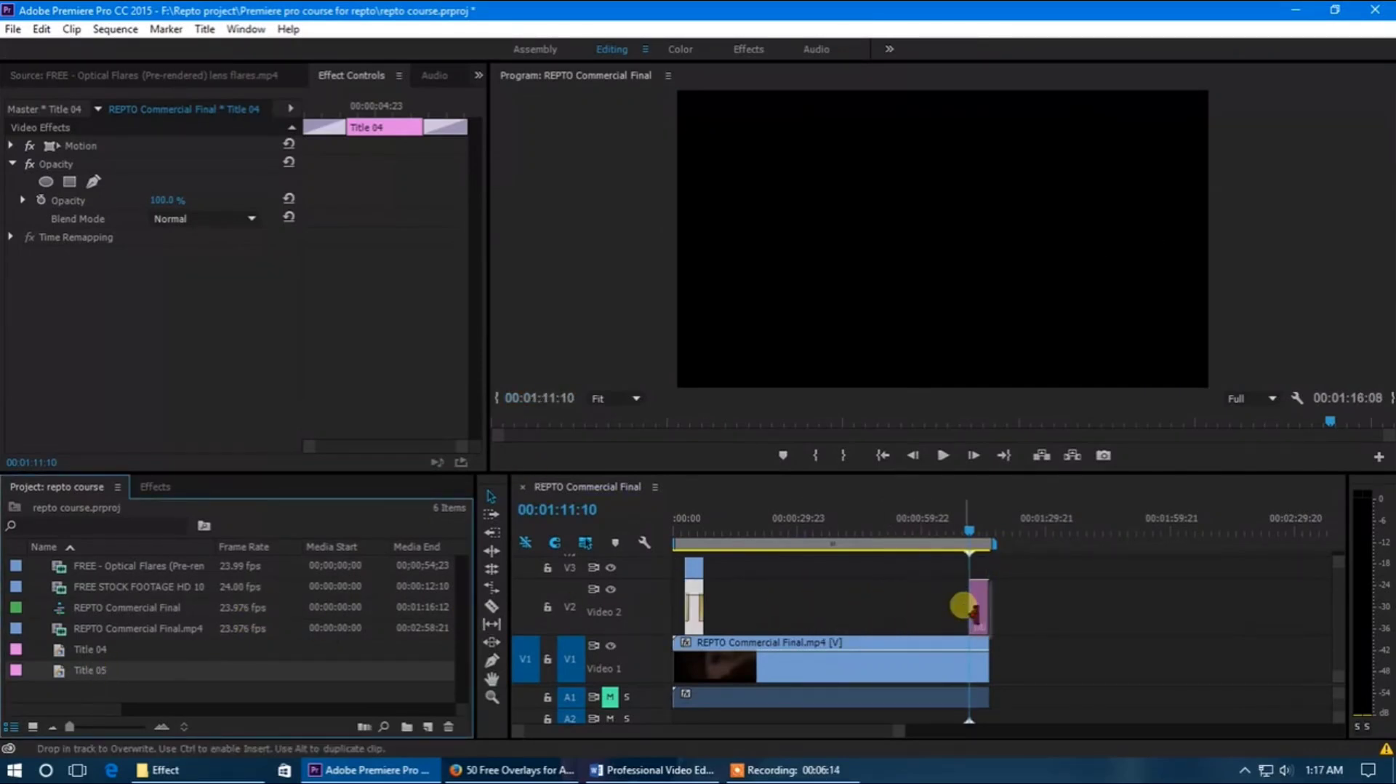
click(960, 526)
drag(962, 531, 976, 530)
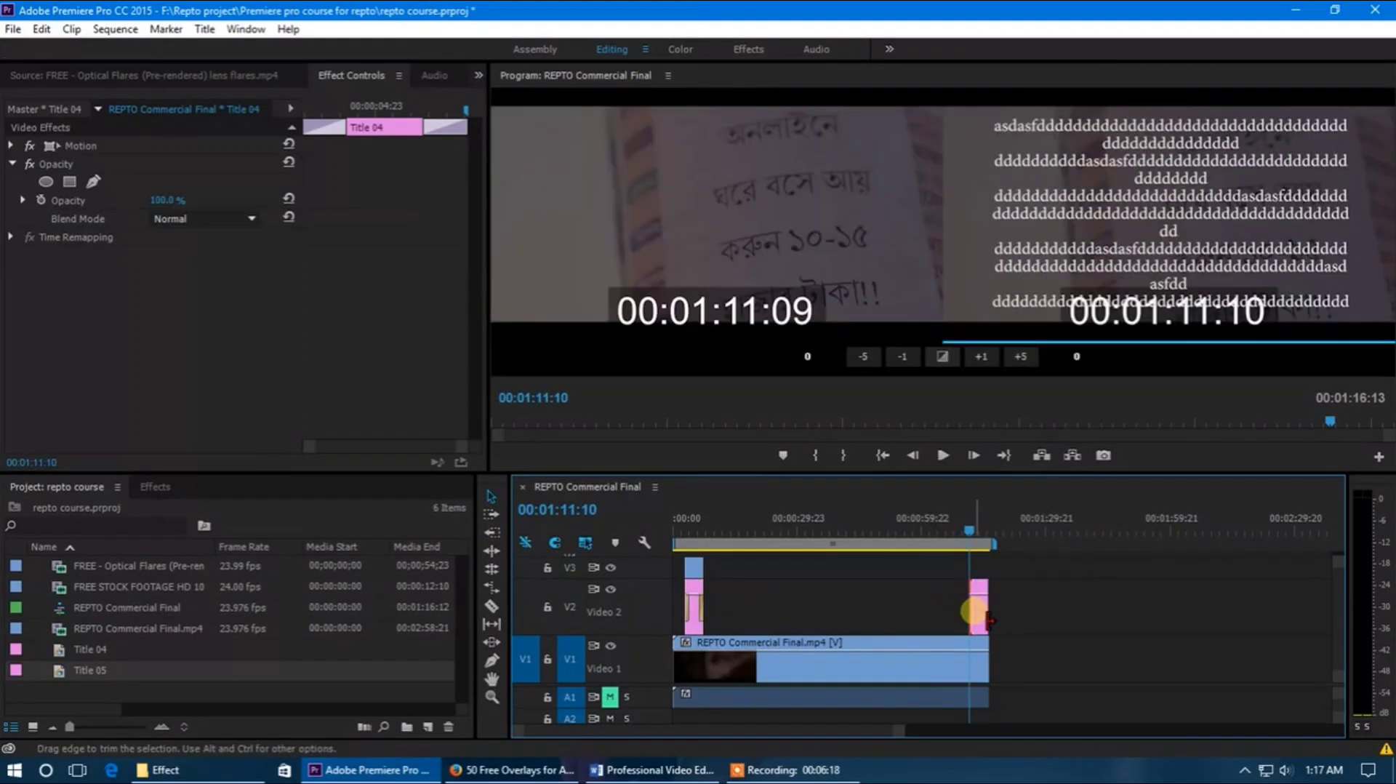
Reopen Title 05, narrow its text box symmetrically to a width of about 984, and close the title editor
double_click(978, 615)
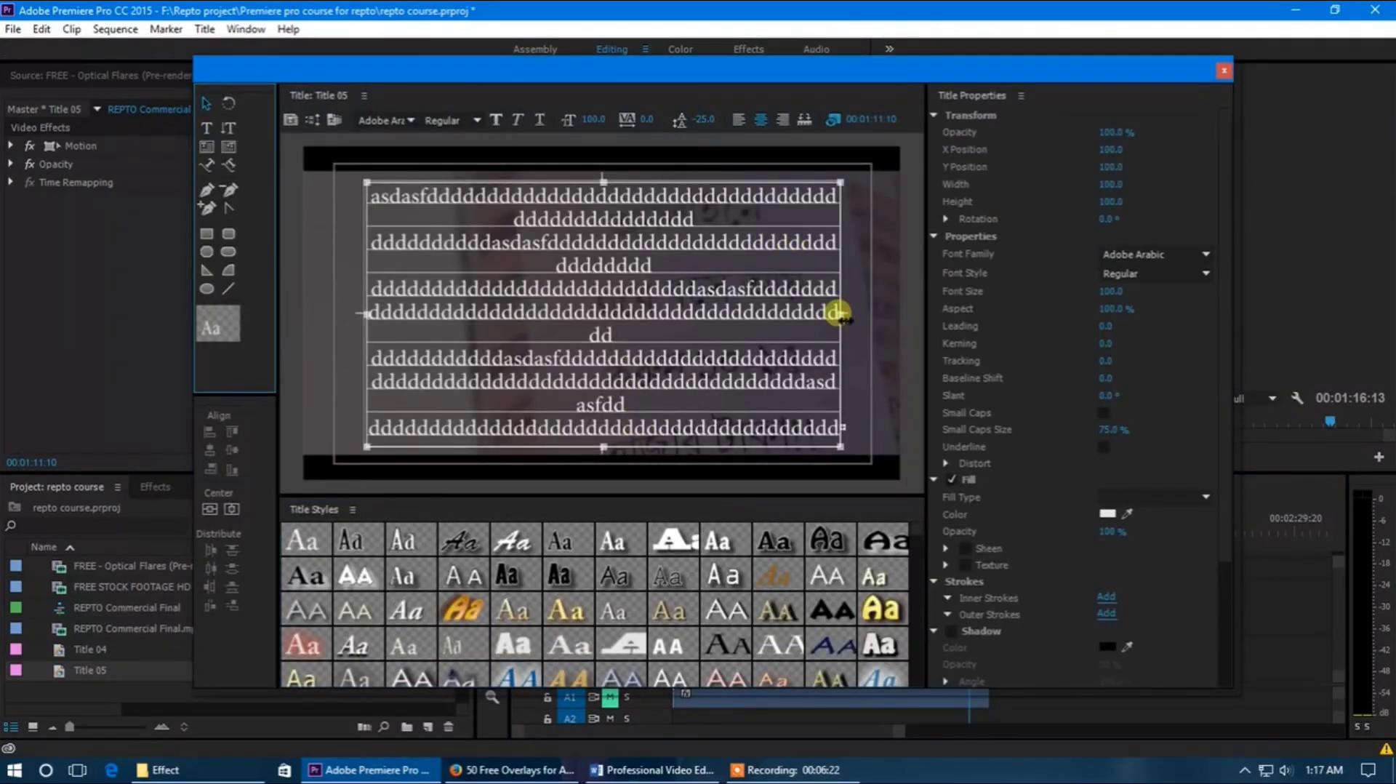
drag(840, 314, 756, 318)
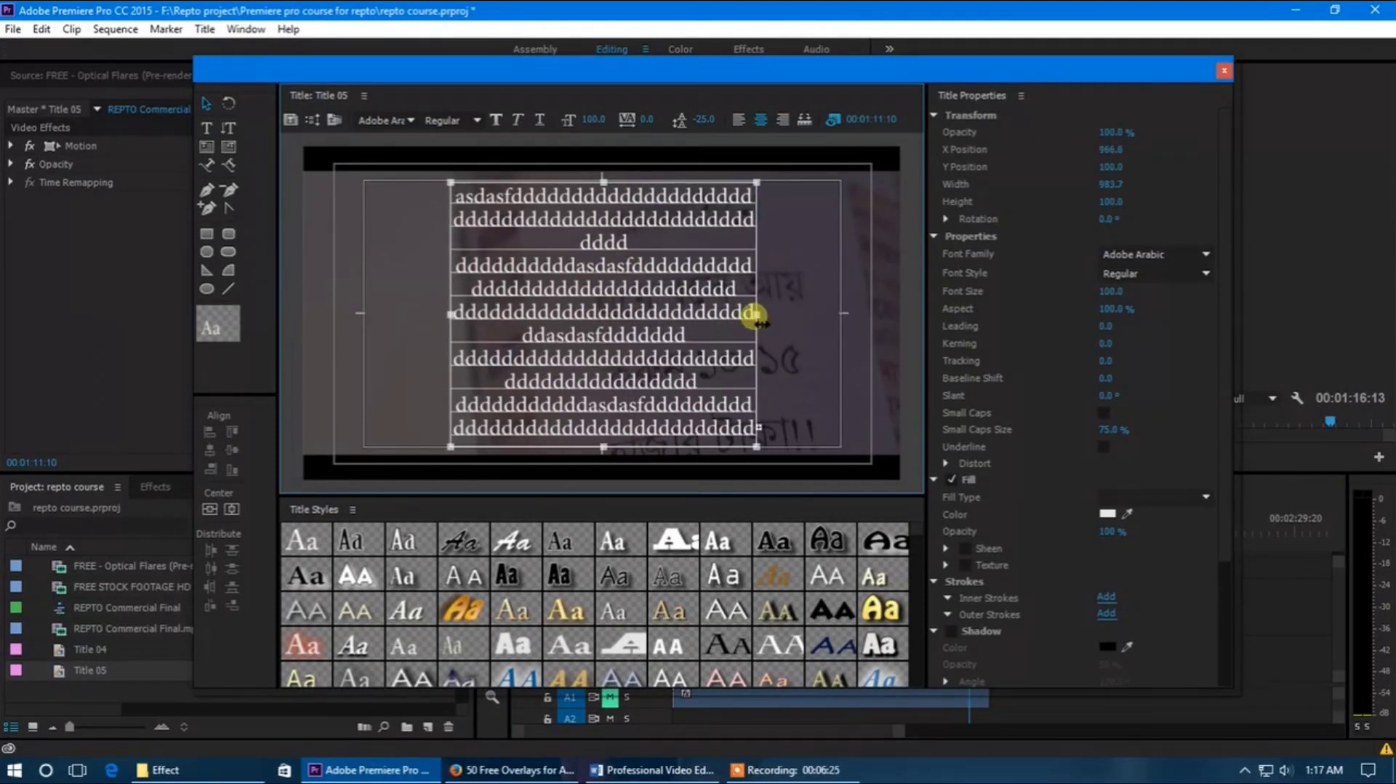
drag(605, 181, 605, 183)
click(1225, 68)
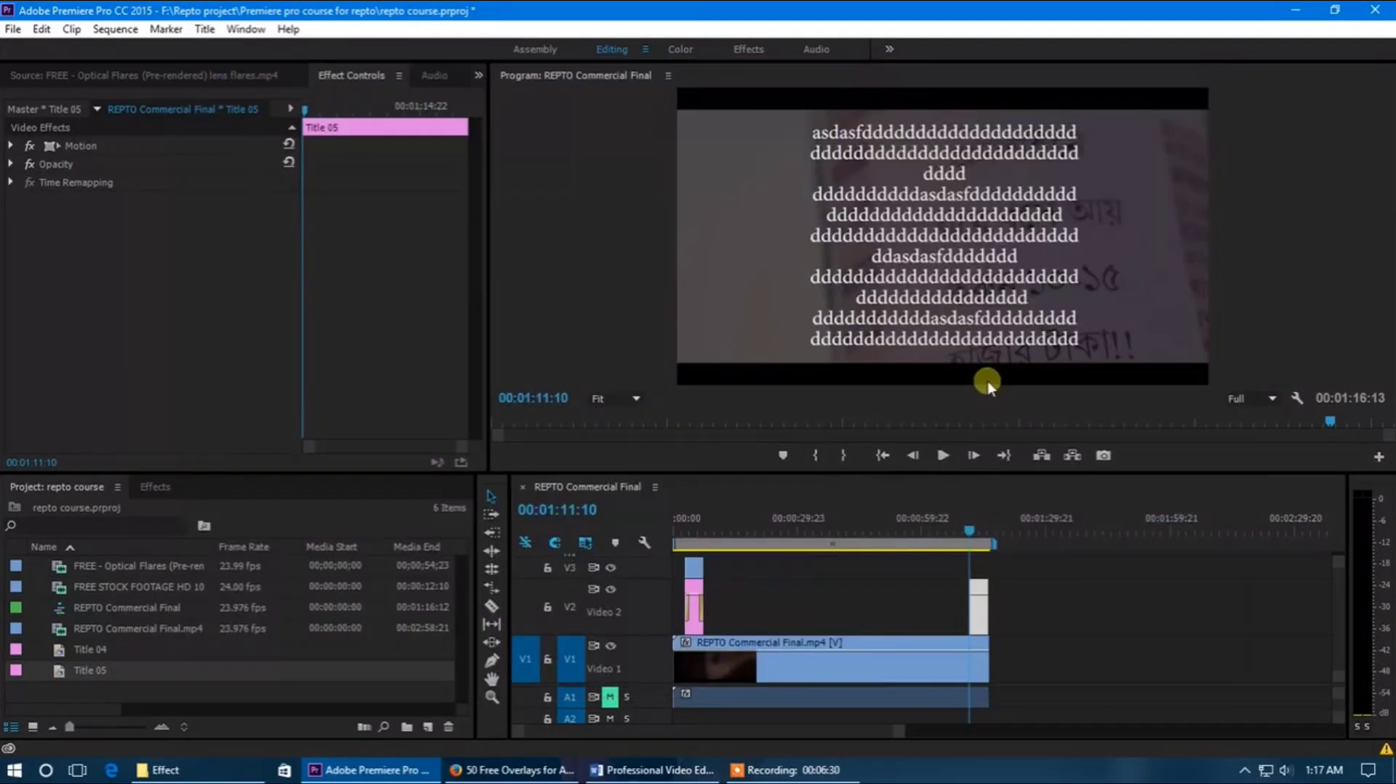
Set a position keyframe for Title 05 at 00:01:11:15 with the text moved below the frame at 900, 1463
drag(969, 537, 971, 542)
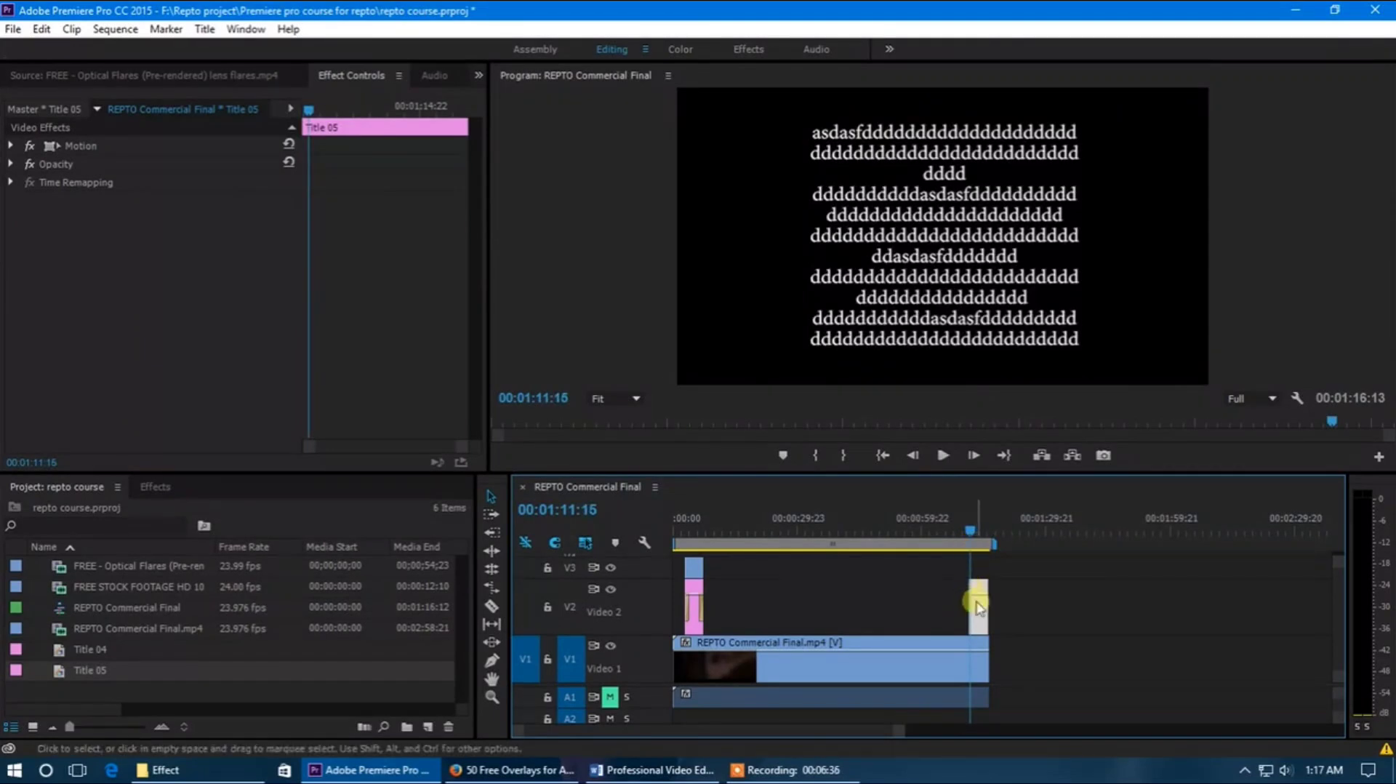
click(12, 146)
drag(160, 163, 101, 166)
drag(210, 166, 65, 164)
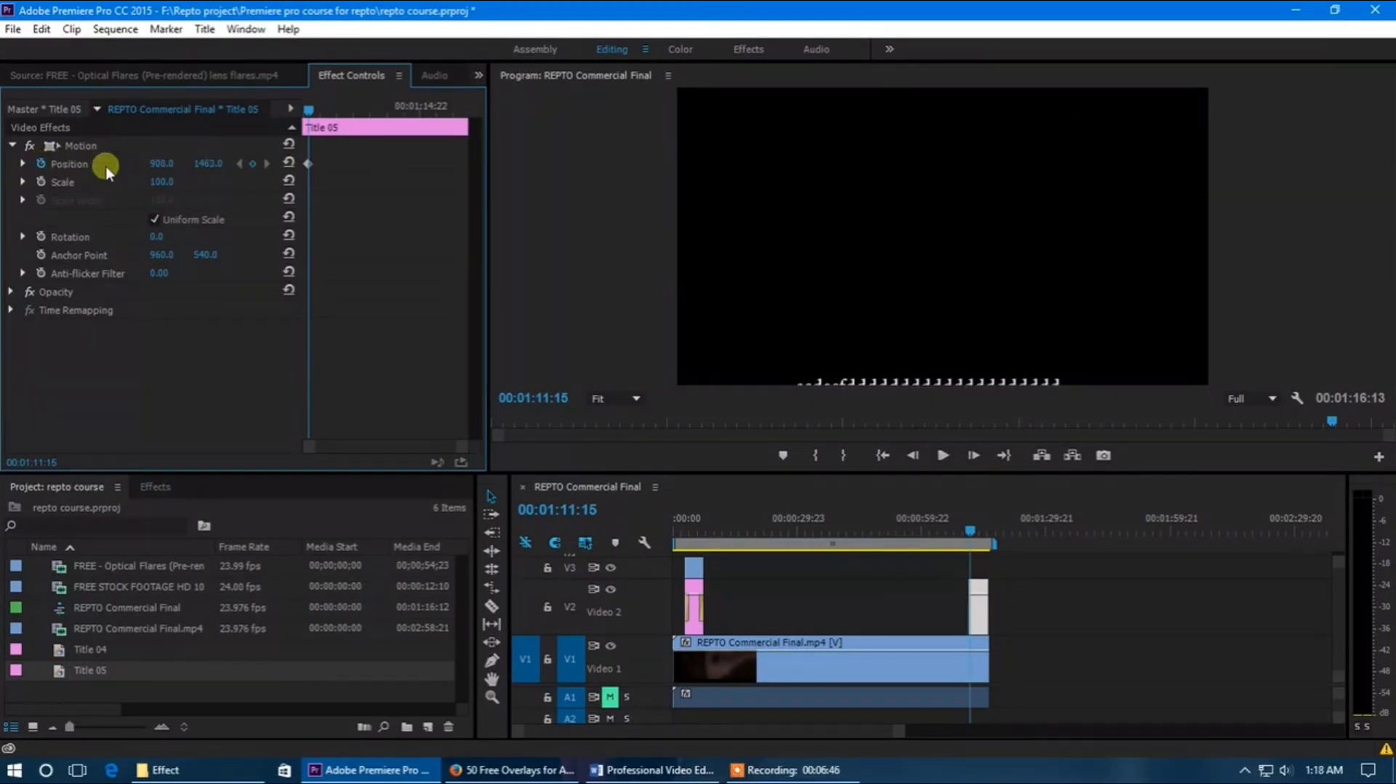
Add a second position keyframe at 00:01:12:20 with the title moved above the frame to about 906, -468
drag(307, 113, 354, 124)
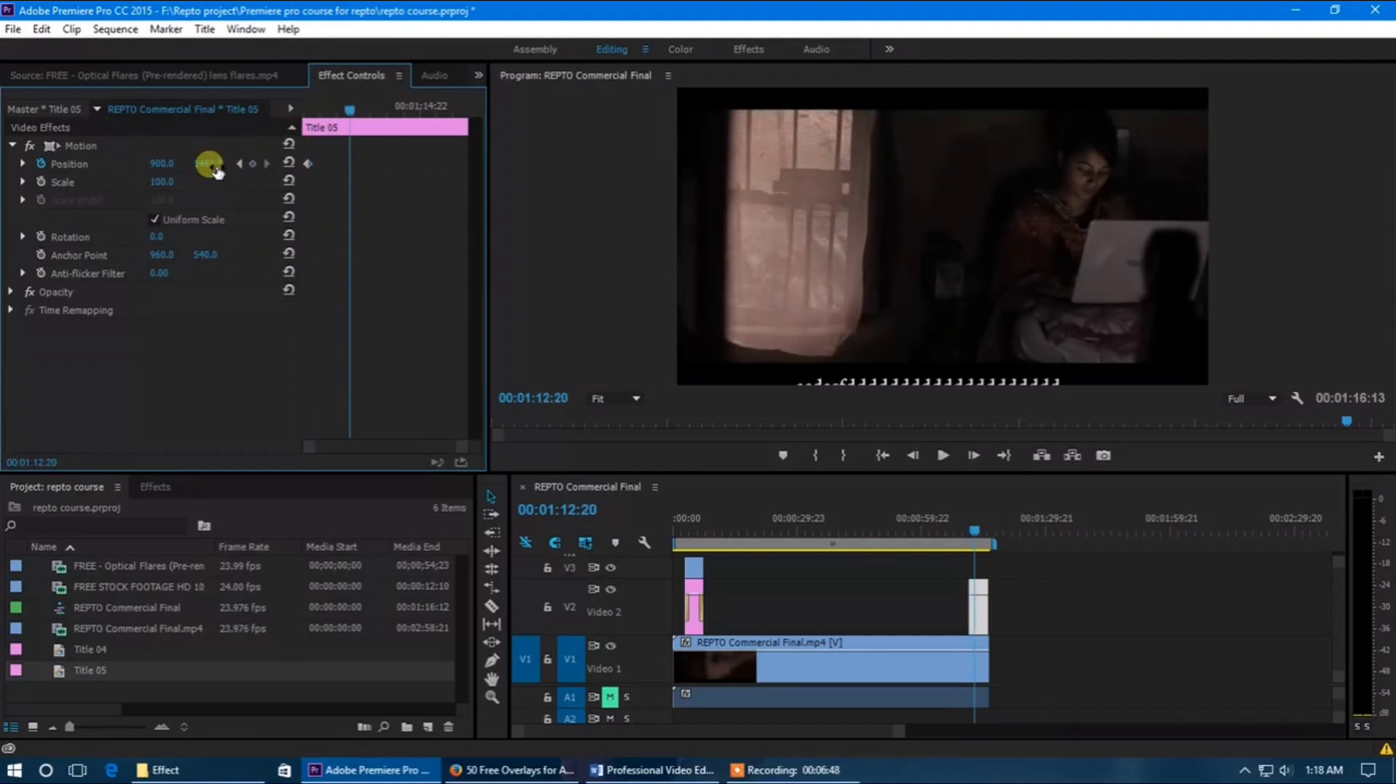
mouse_move(217, 172)
mouse_down()
mouse_move(138, 166)
mouse_move(236, 177)
mouse_up()
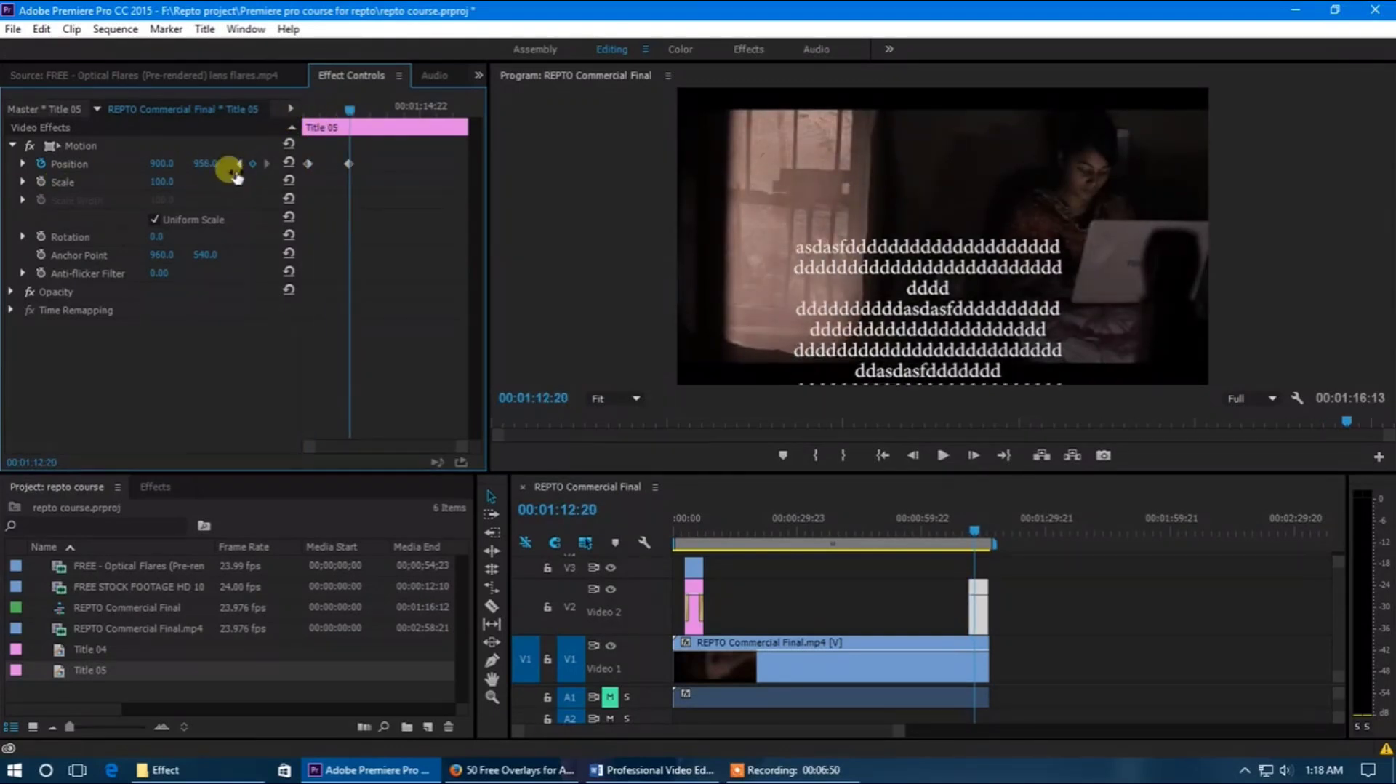
click(77, 146)
drag(944, 323, 975, 44)
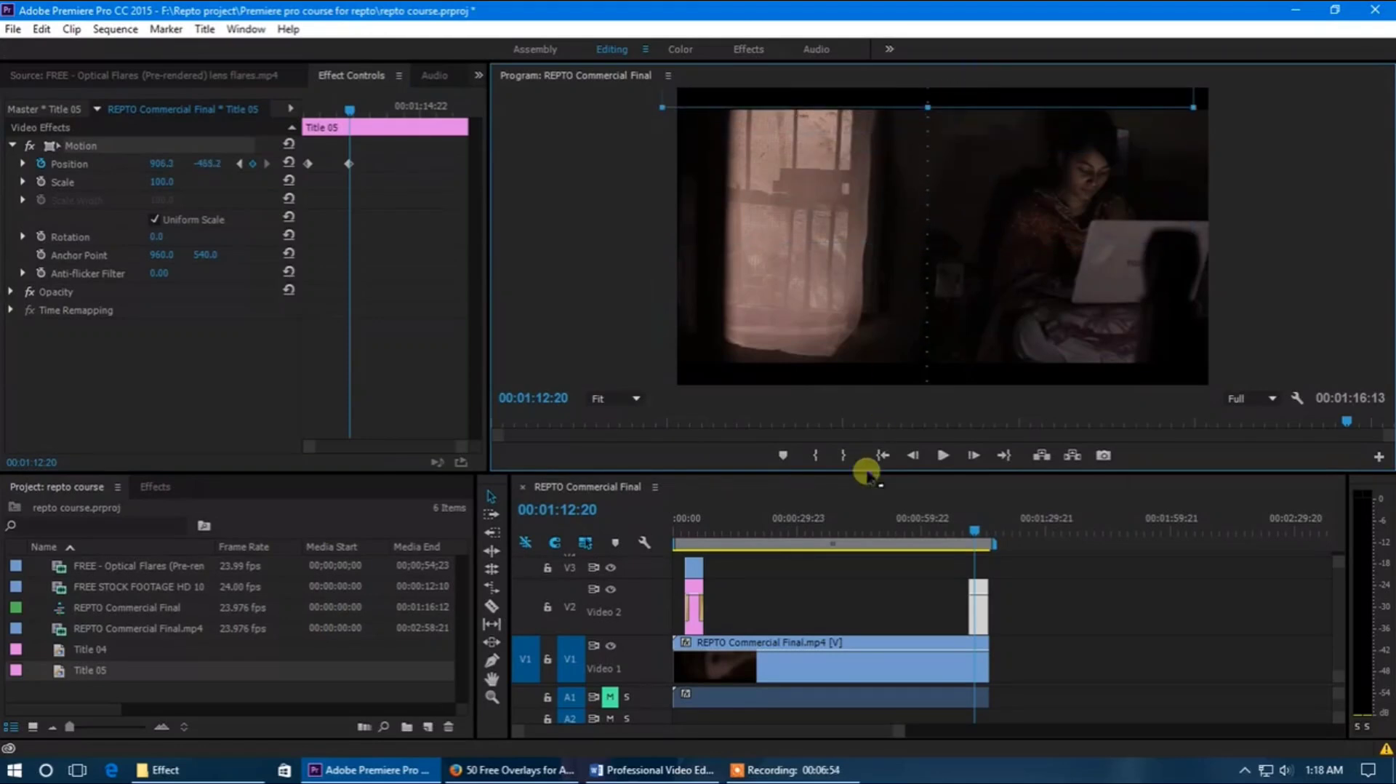
Play the sequence from just before Title 05 to preview its upward roll, and check the frame at 00:01:13:15
click(964, 526)
key(space)
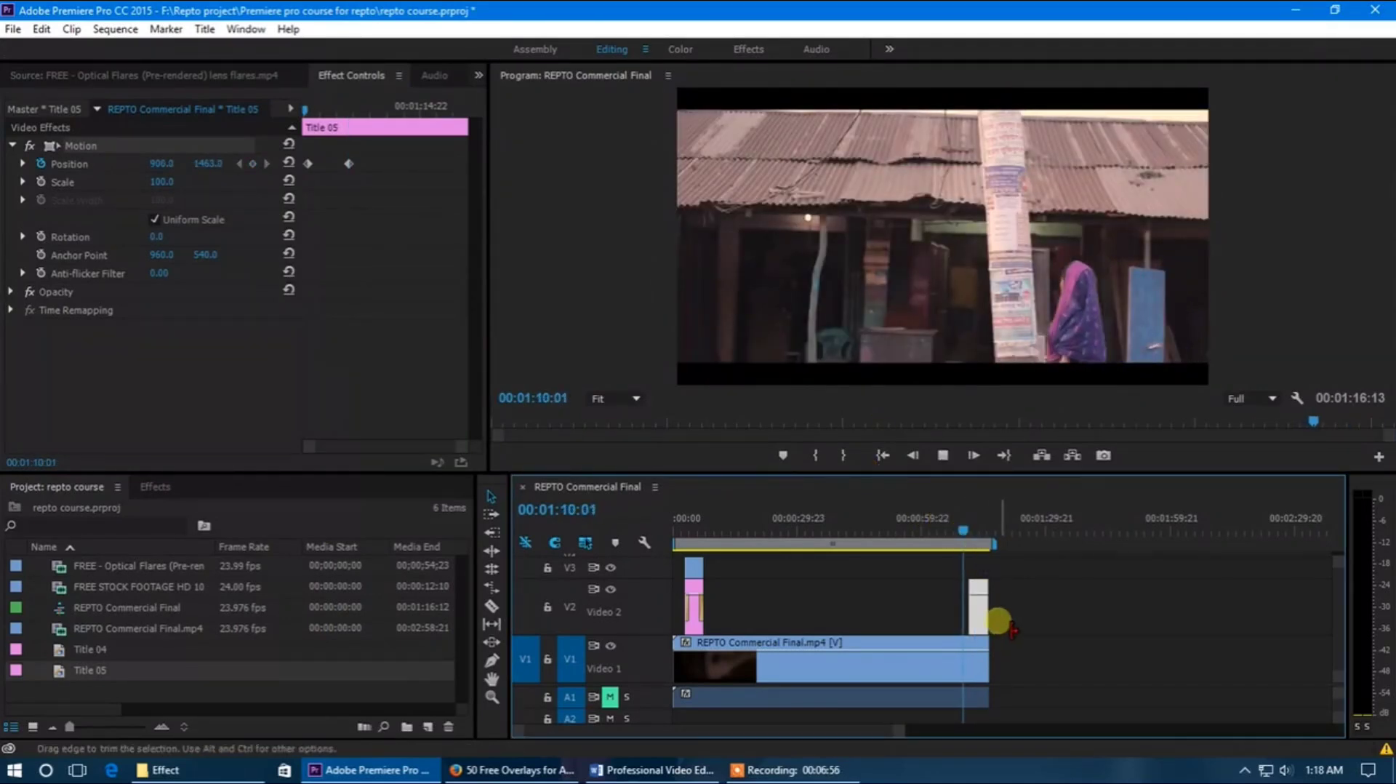
scroll(982, 604, up, 2)
scroll(982, 597, up, 2)
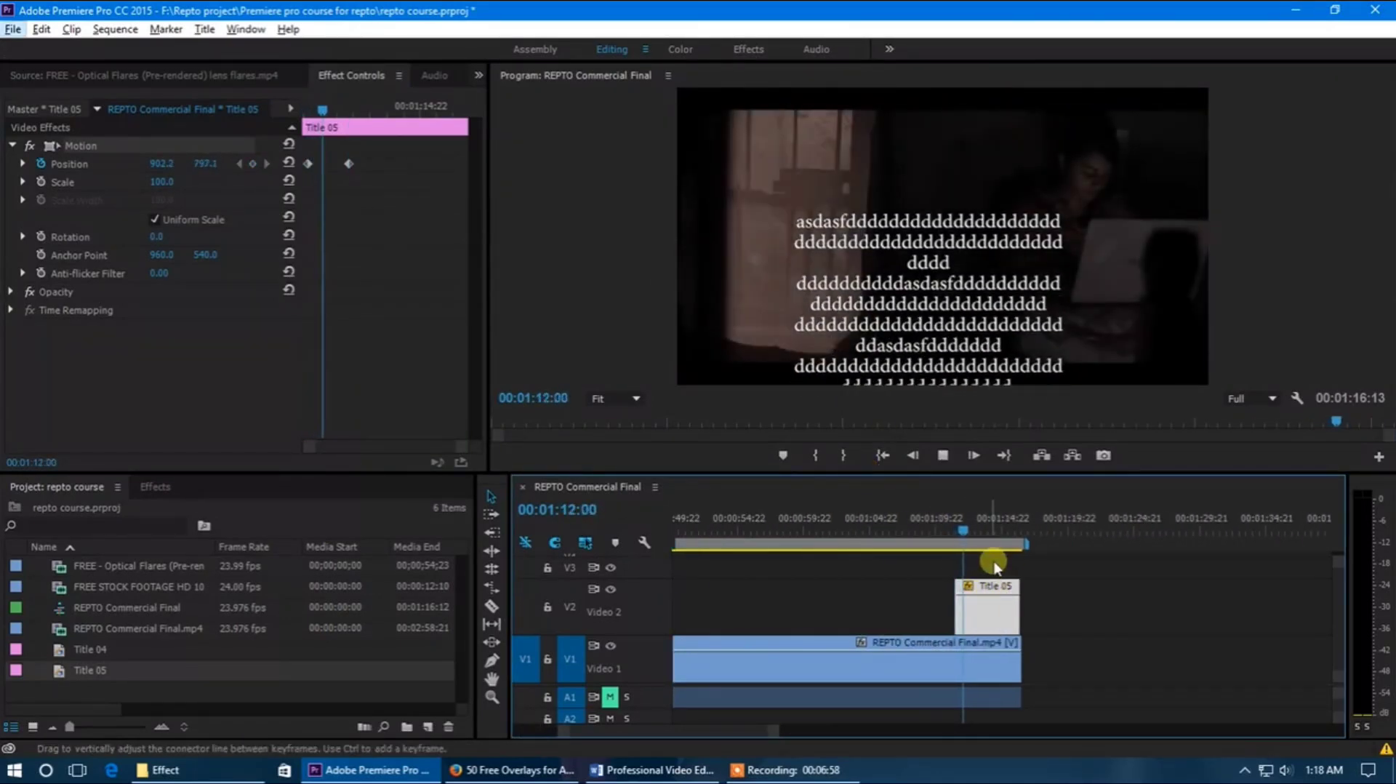
click(984, 534)
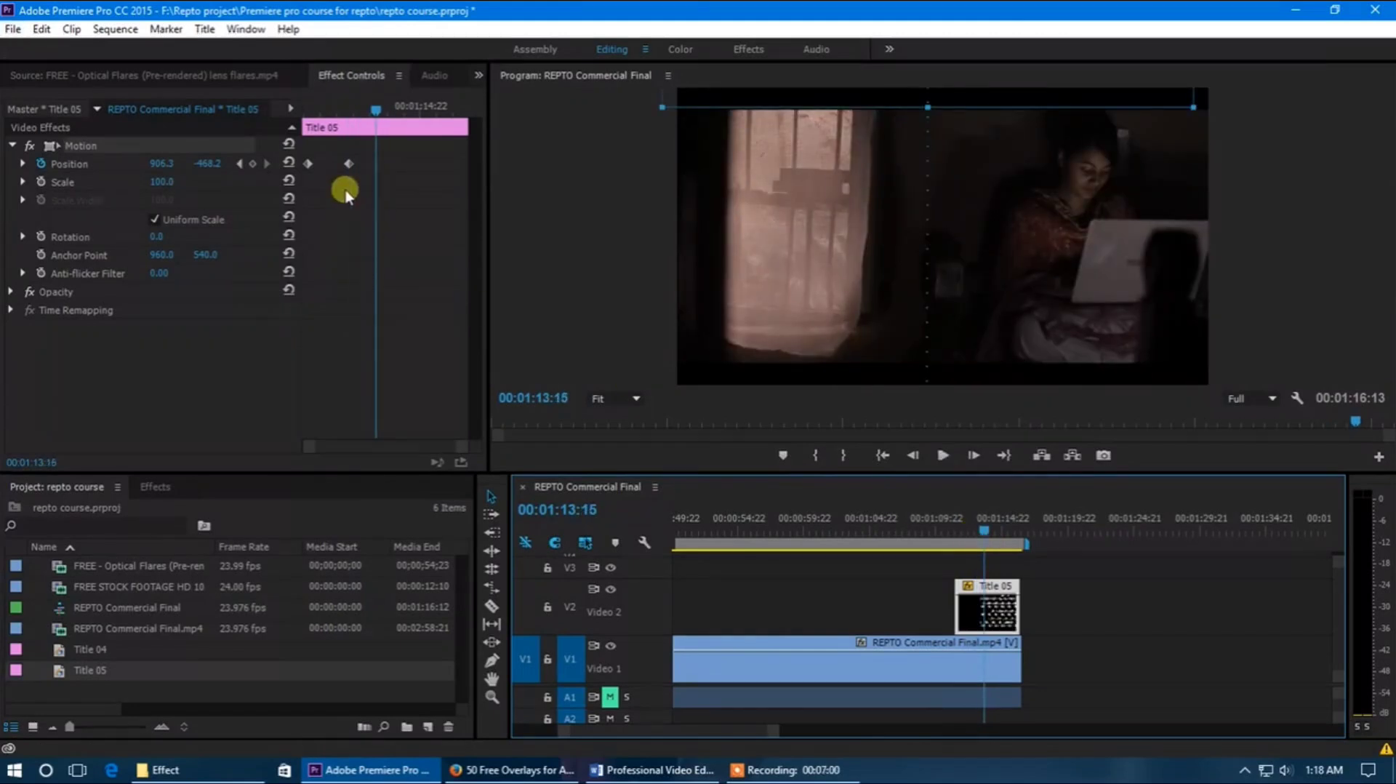
Move the second position keyframe close to the end of Title 05 and scrub through the slower roll
drag(349, 166, 453, 177)
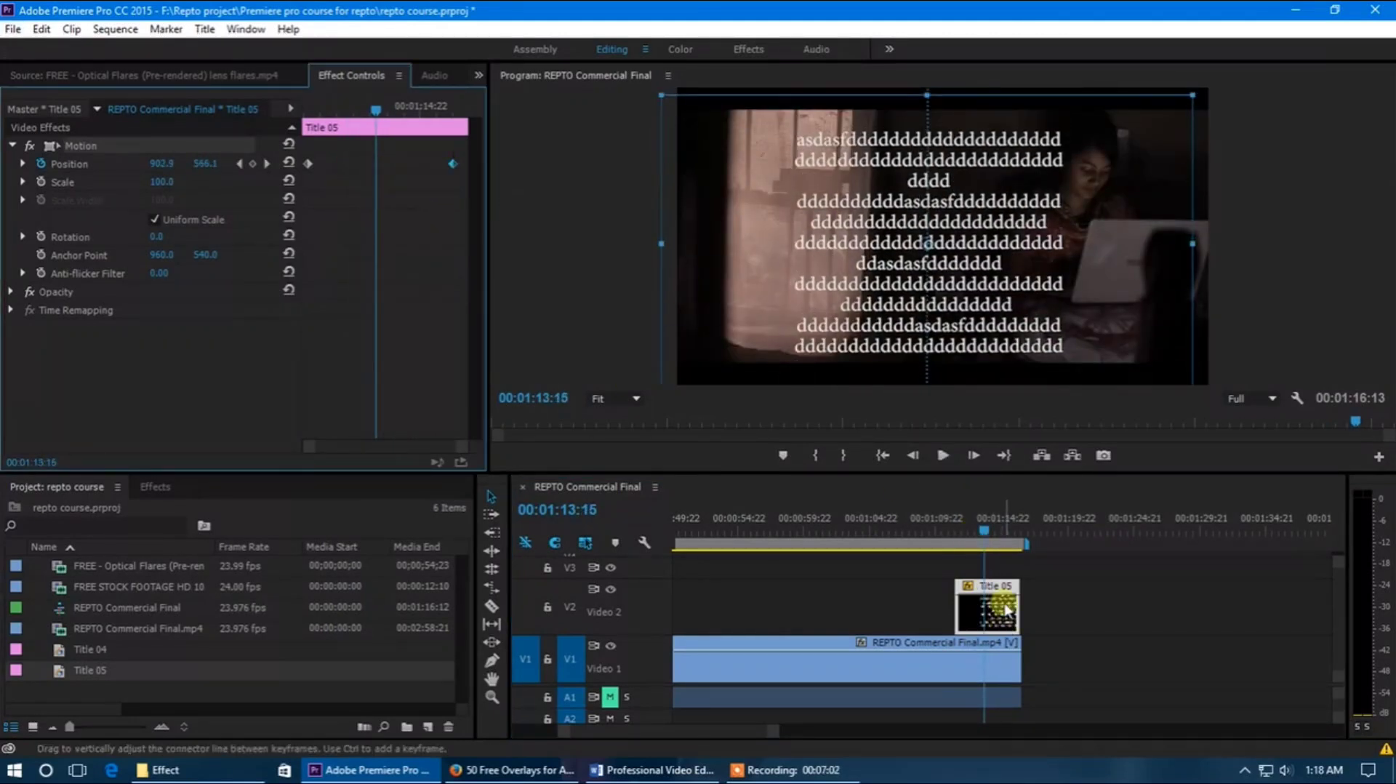
click(971, 535)
mouse_move(973, 536)
mouse_down()
mouse_move(957, 536)
mouse_move(983, 545)
mouse_up()
Undo the second position keyframe and its changes, and turn off position animation for Title 05
key(ctrl+z)
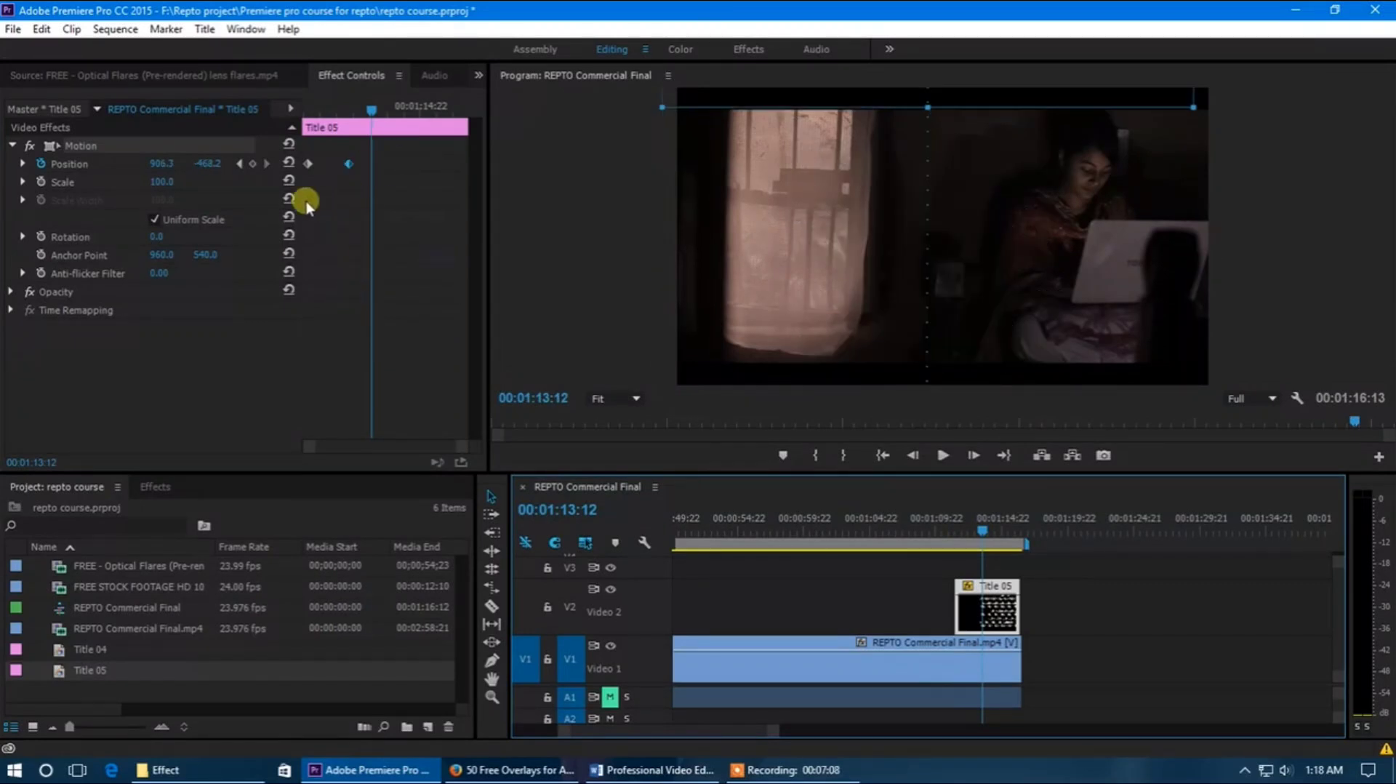
key(ctrl+z)
key(ctrl+z)
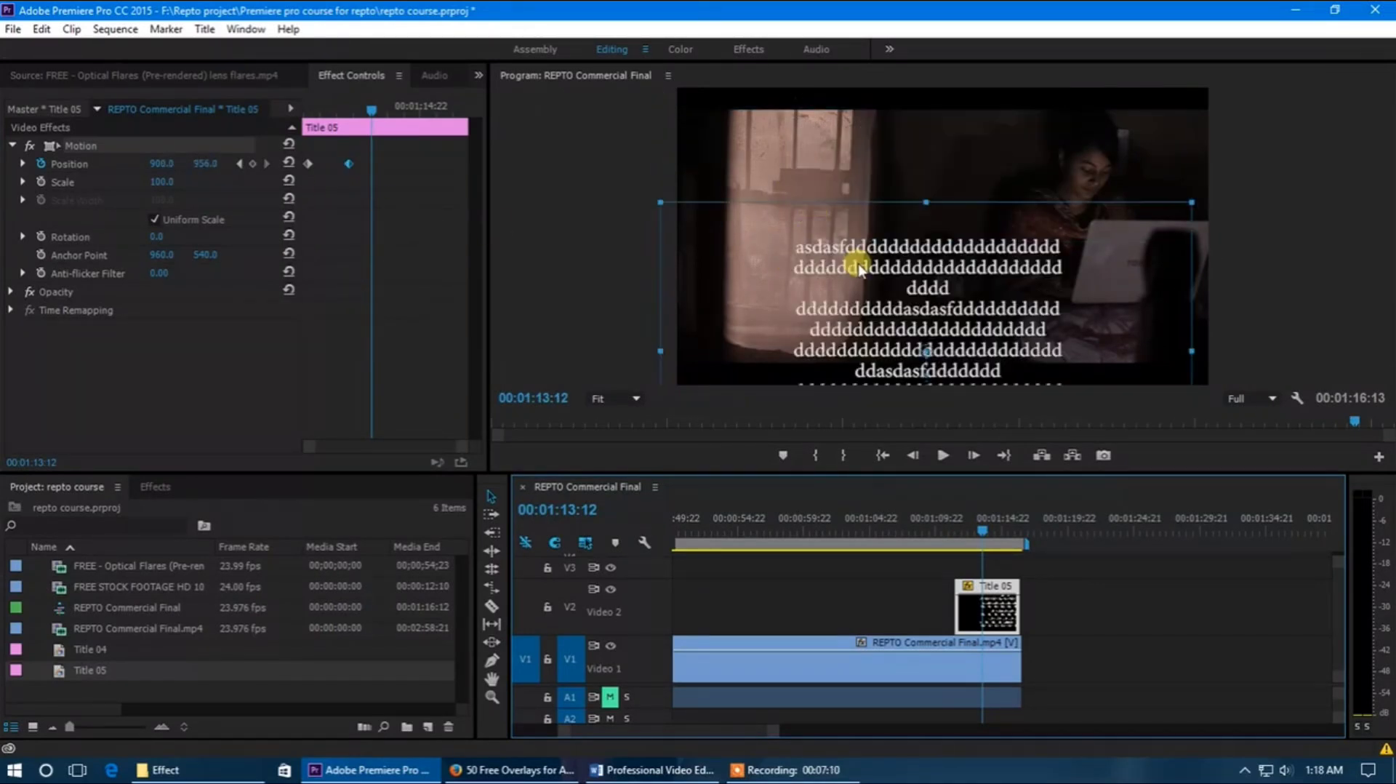
key(ctrl+z)
key(ctrl+z)
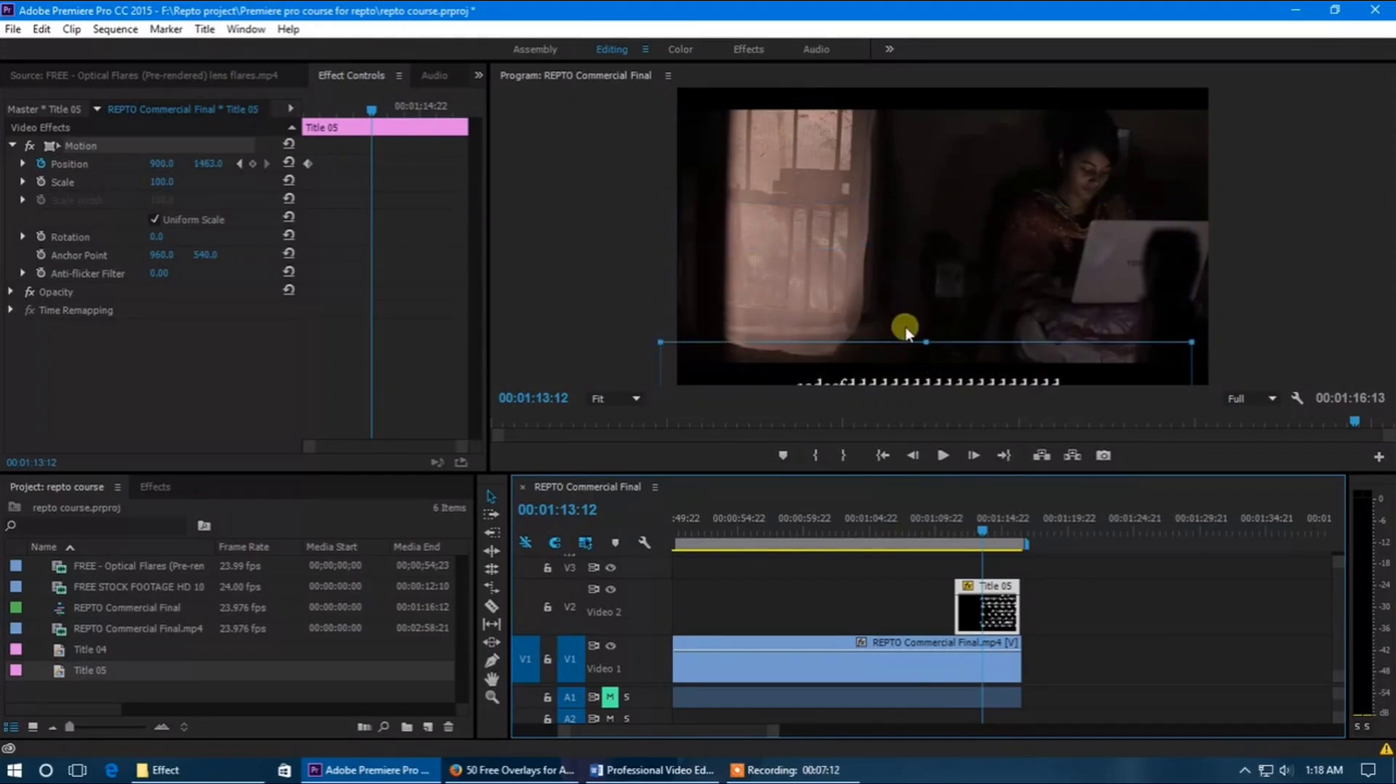
click(41, 164)
click(749, 405)
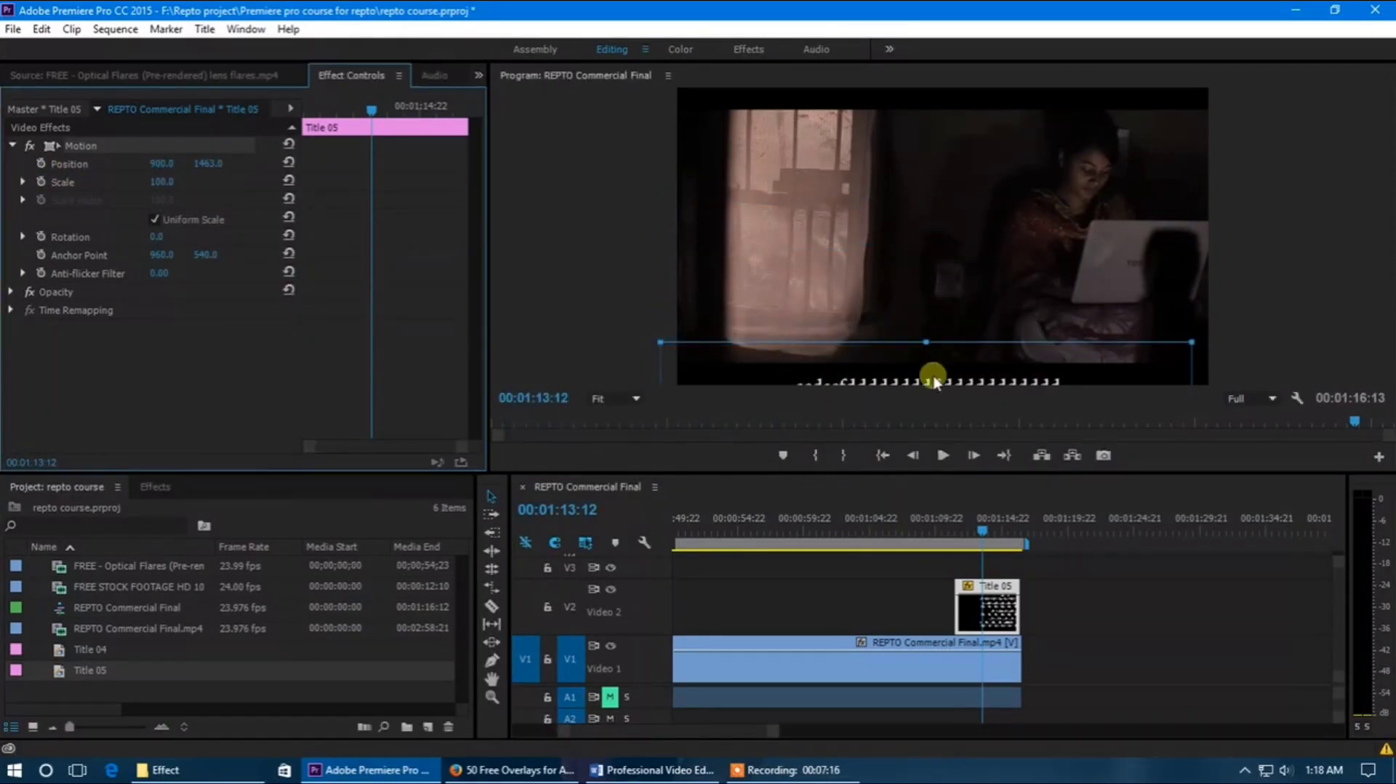
Bring Title 05 back into the frame at about 890, 680 and stretch its text box vertically to a height of about 1439
drag(934, 378, 931, 166)
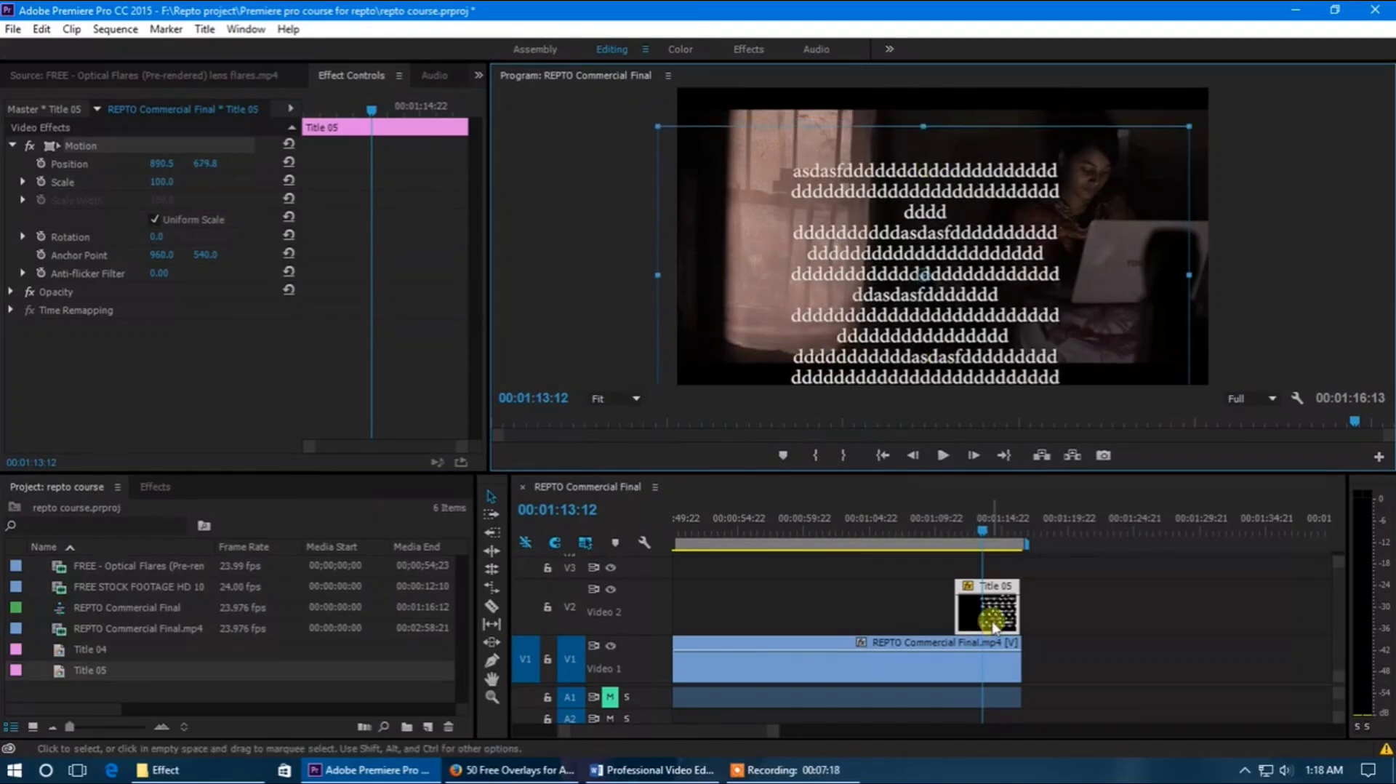
double_click(993, 622)
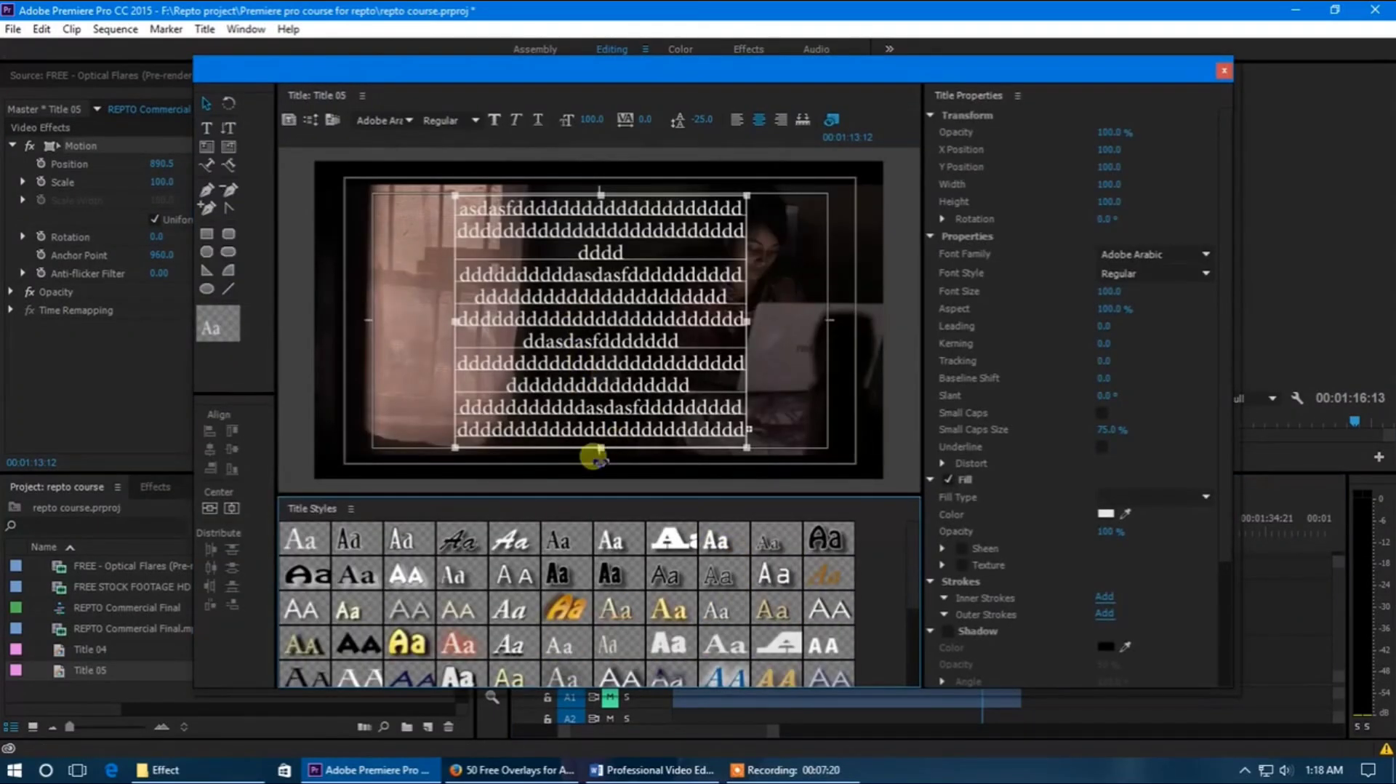
drag(600, 449, 606, 534)
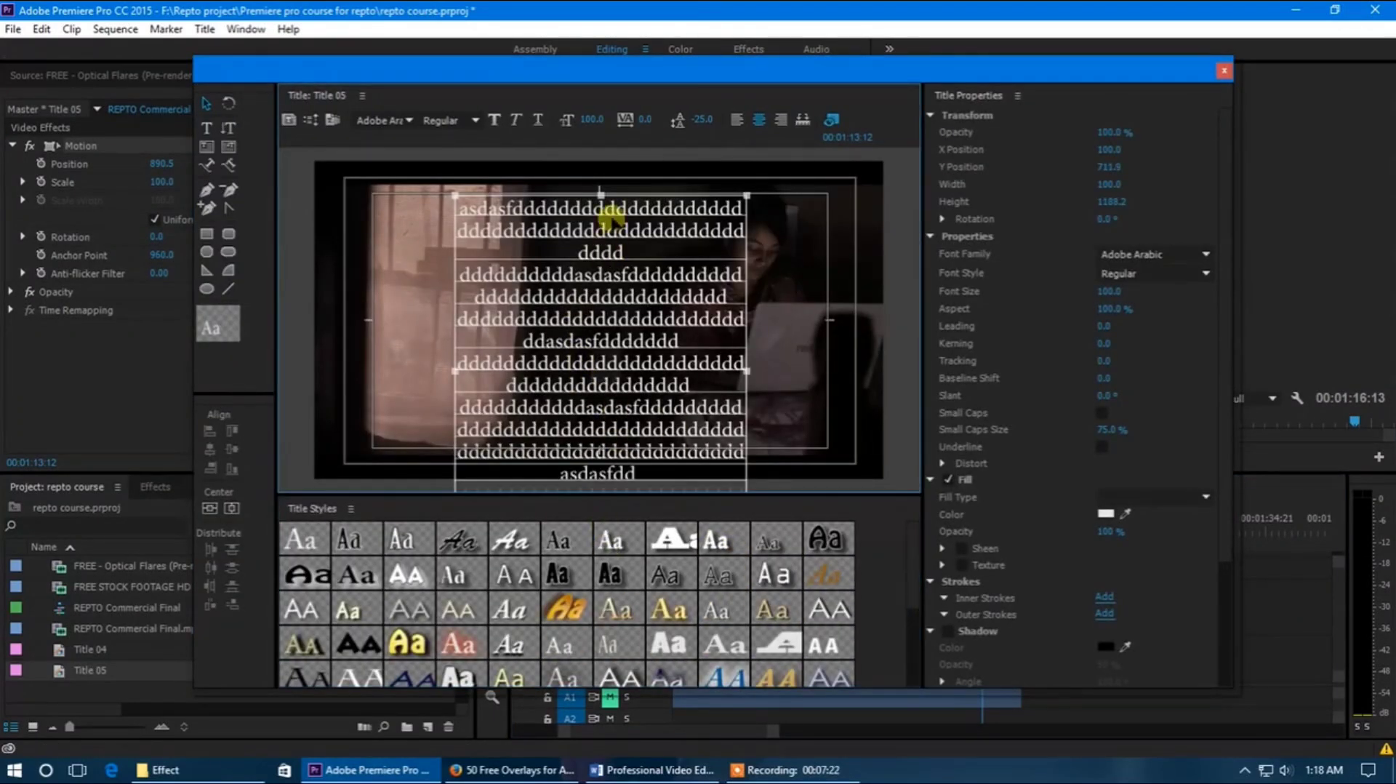
drag(602, 195, 608, 111)
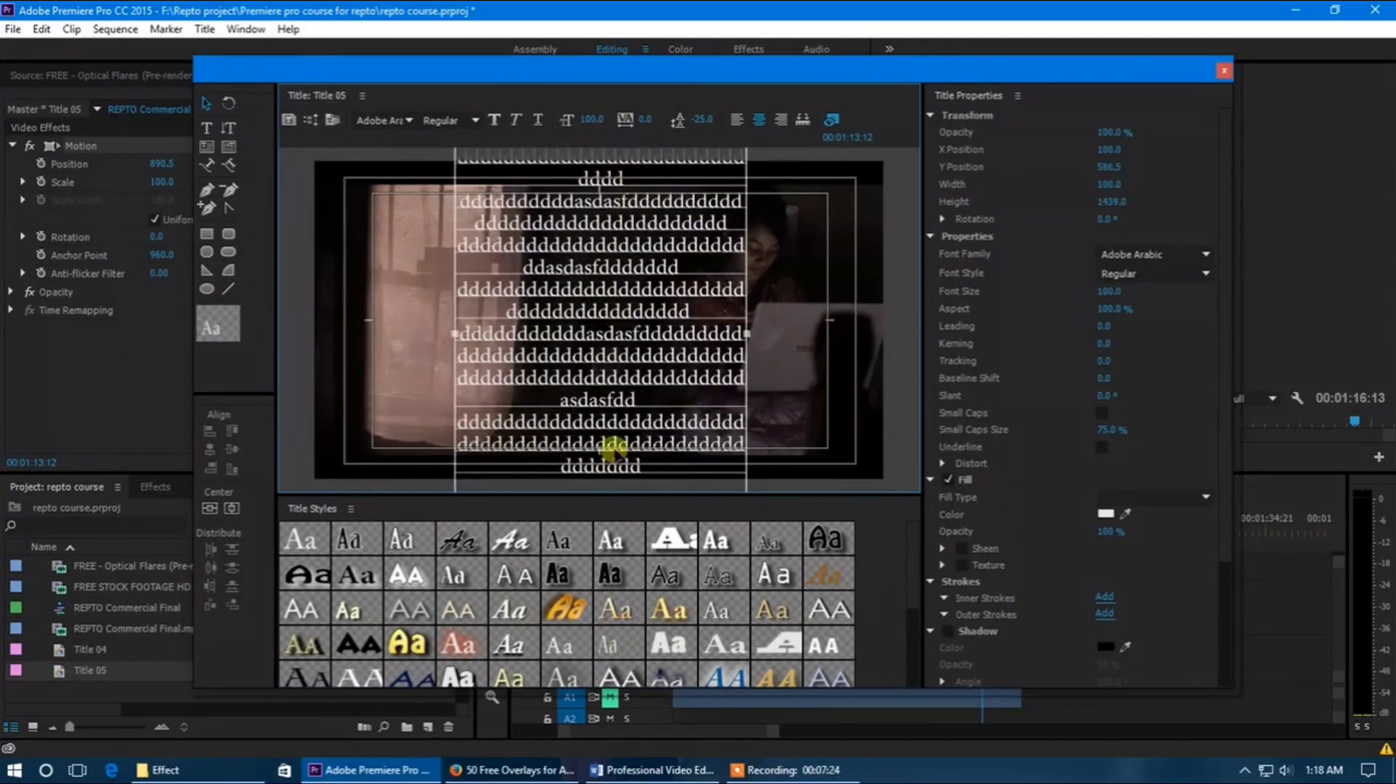
Shift the tall text box around the title canvas, leaving it at about 1034, 678
drag(618, 400, 630, 439)
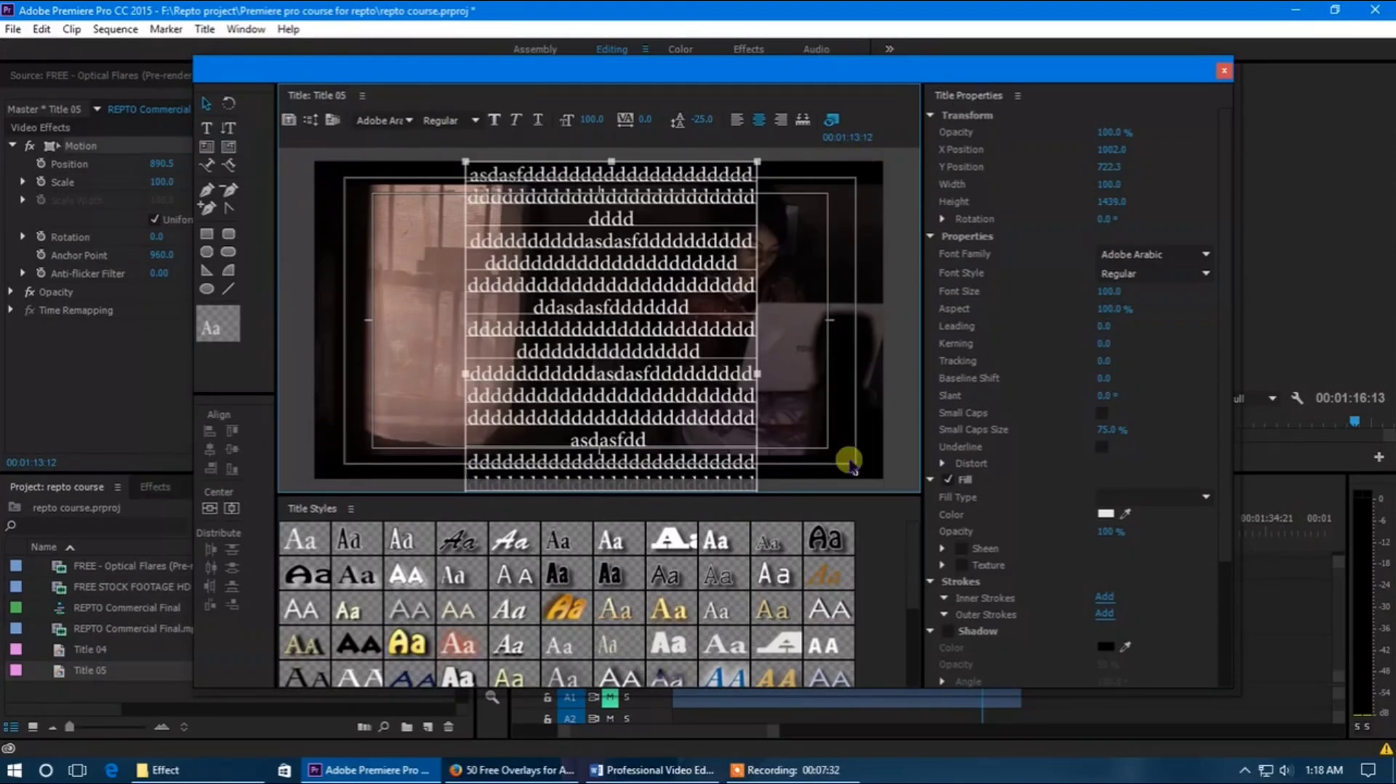
drag(643, 399, 456, 372)
drag(518, 360, 651, 384)
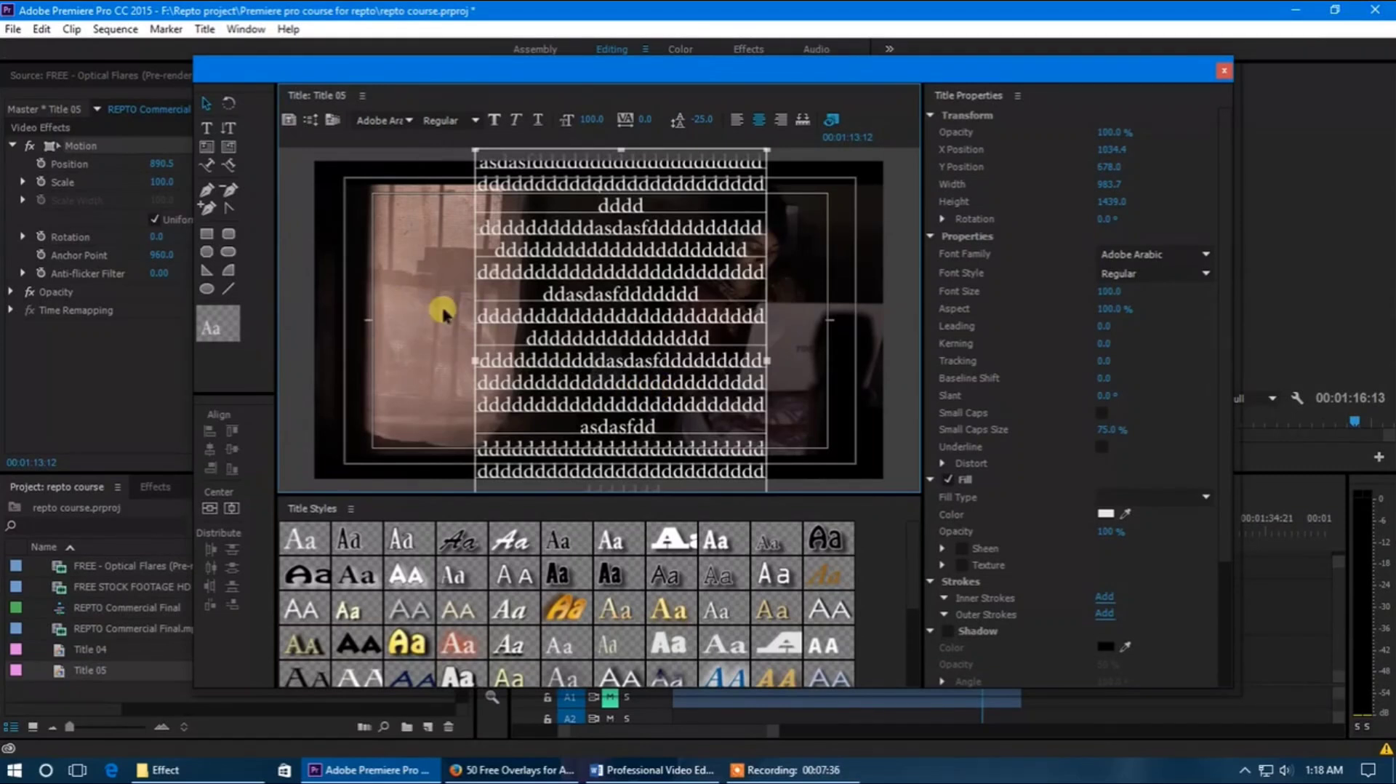
Delete the text from Title 05, draw a white circle about 437 wide with a rounded rectangle shape in its place, and close the title
key(Delete)
click(228, 252)
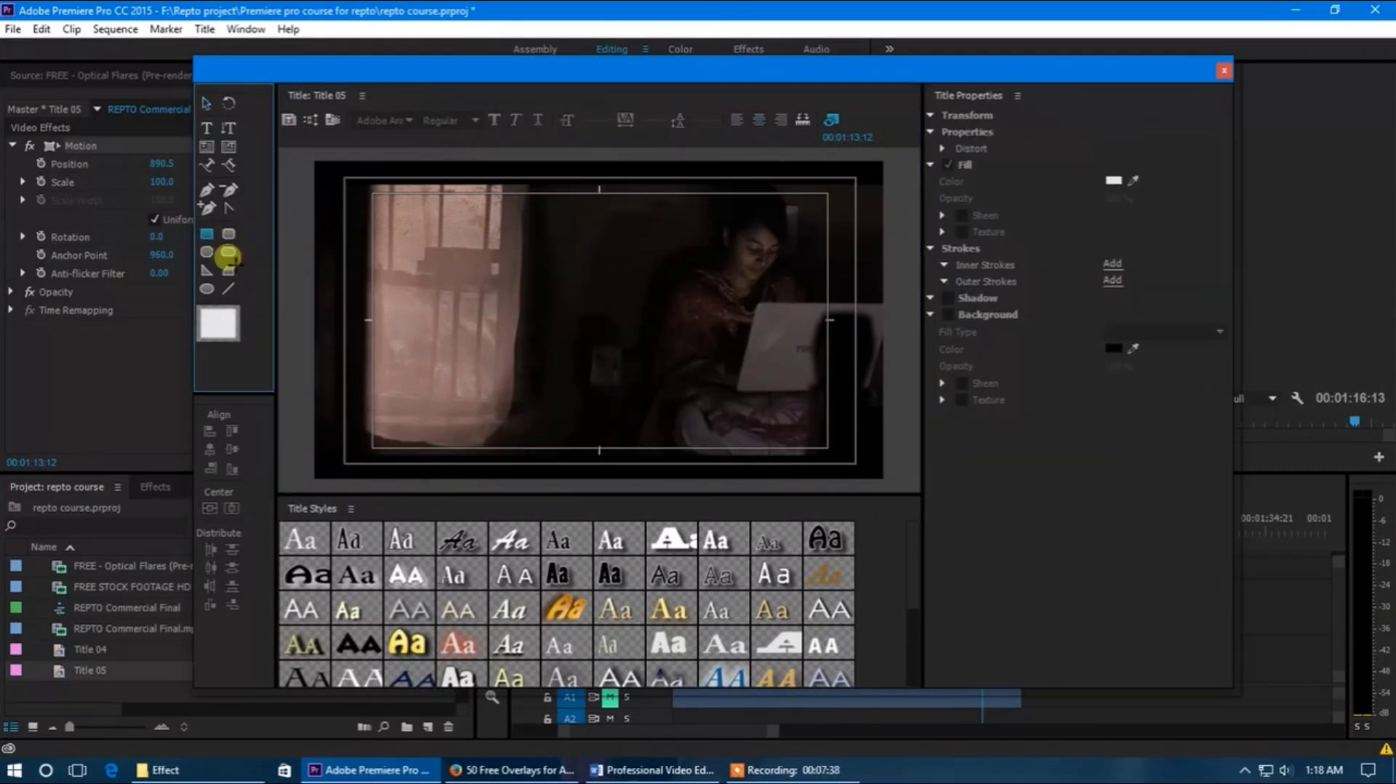
drag(558, 302, 688, 432)
click(208, 102)
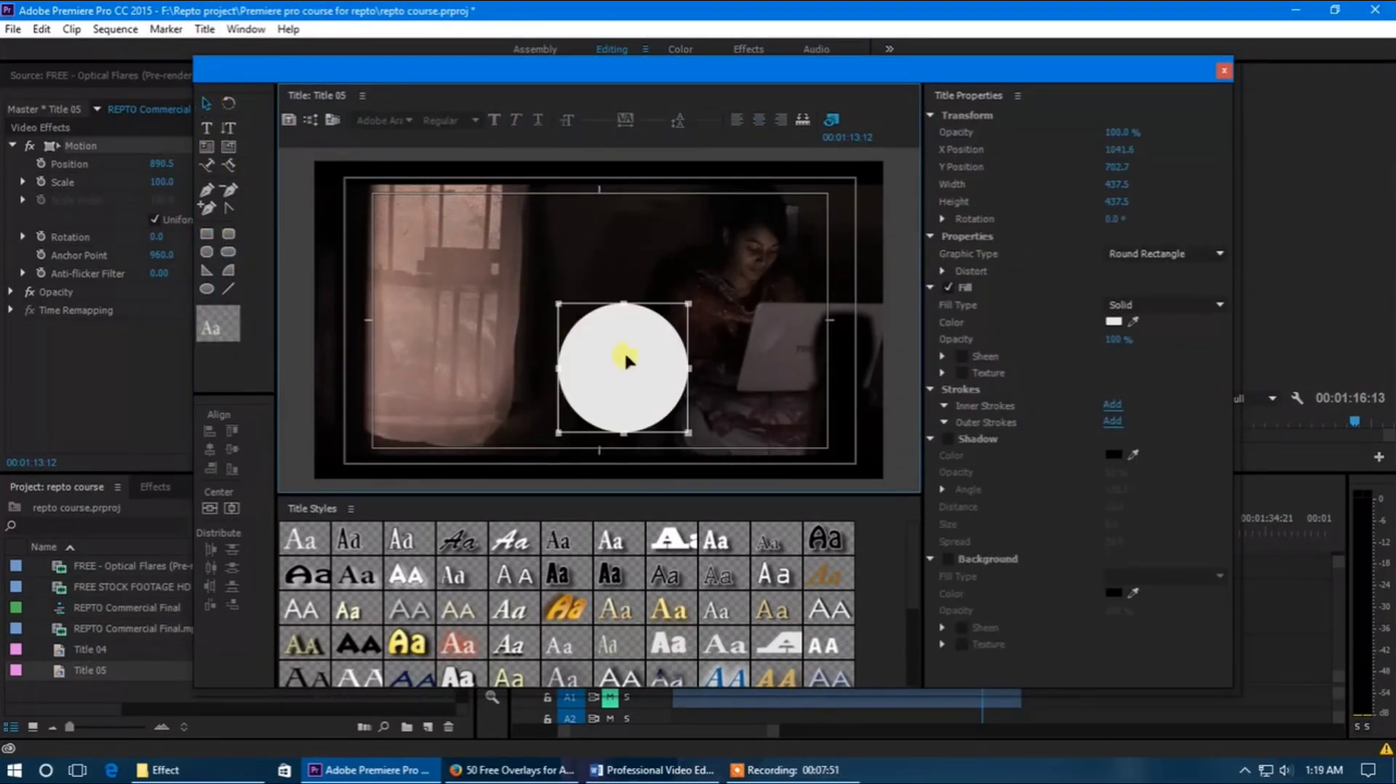
drag(623, 357, 611, 331)
click(1222, 75)
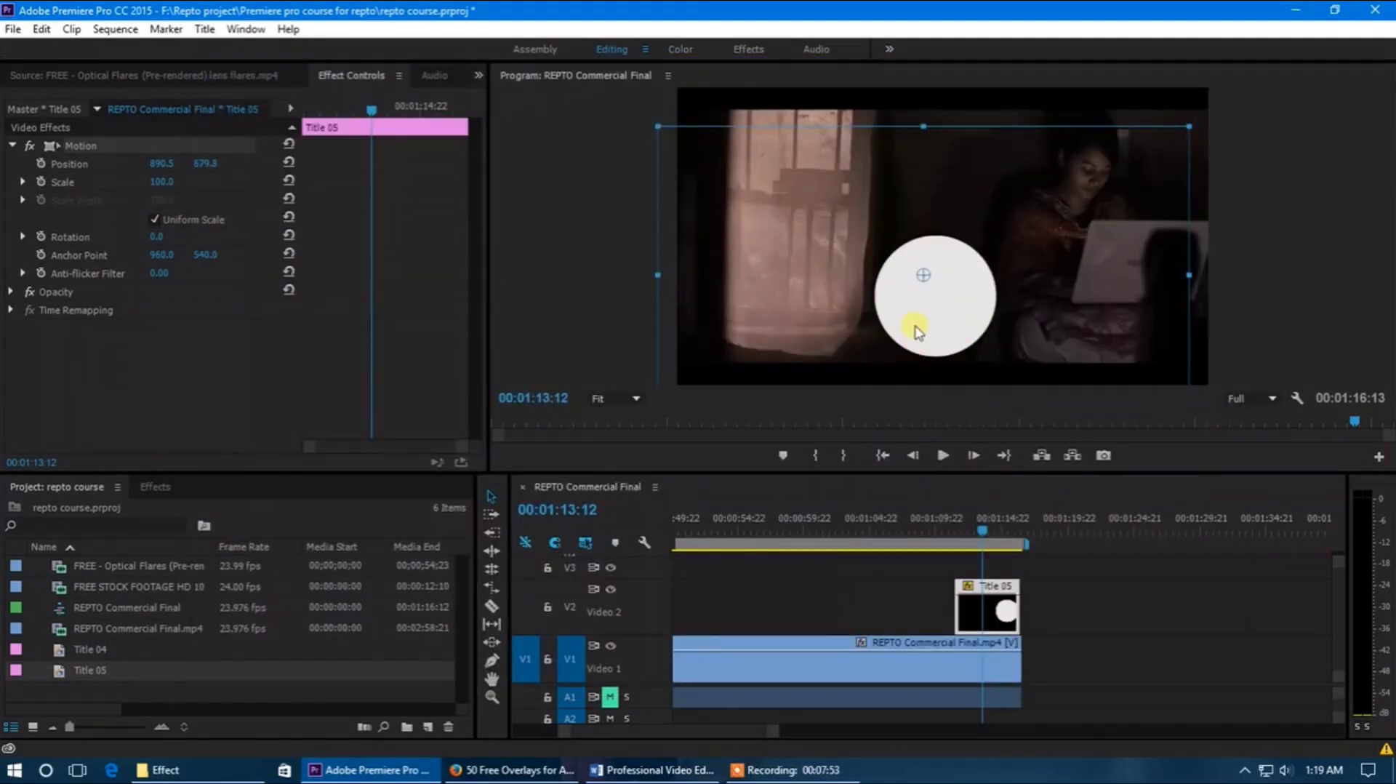
Raise Title 05 in the frame to about 894, 433, then enlarge its circle to about 712 and place it over the canvas's lower-right corner
drag(916, 331, 917, 263)
click(969, 610)
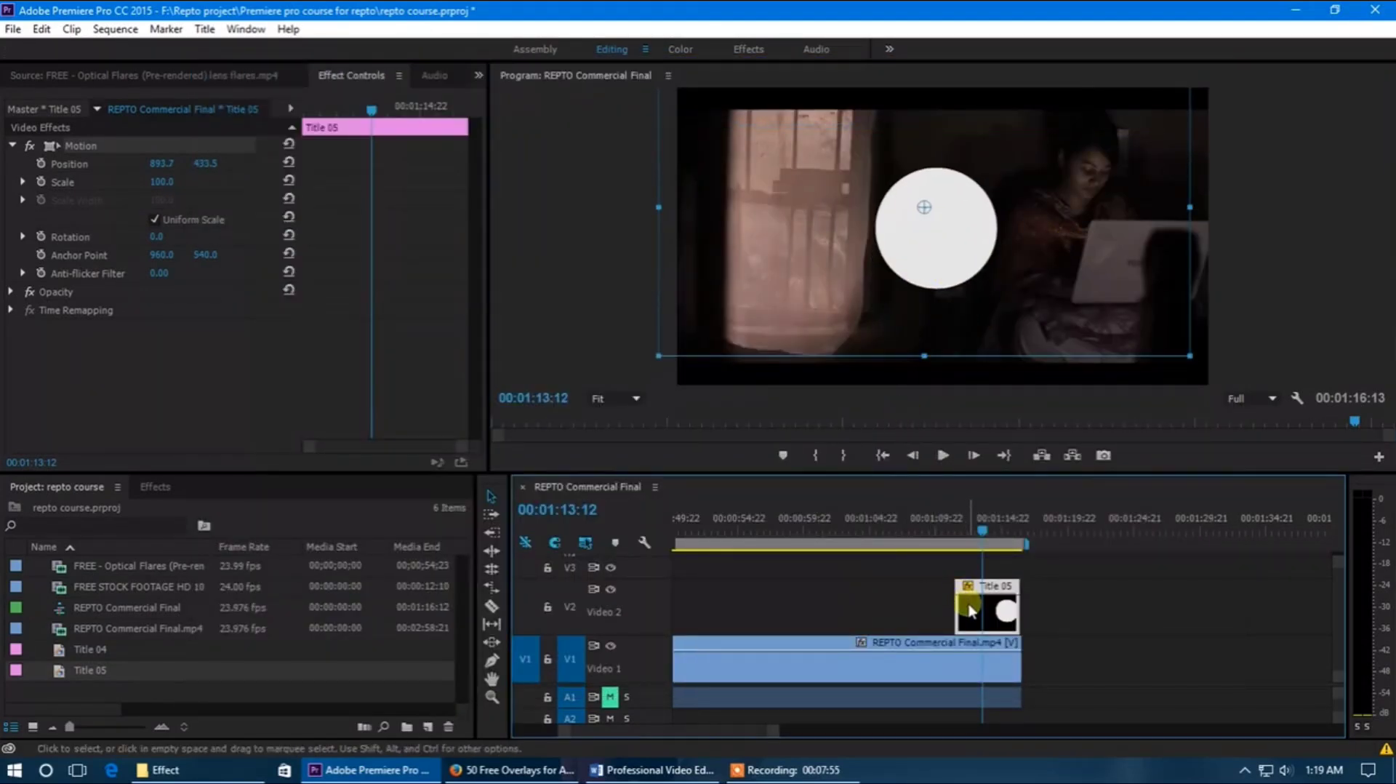
double_click(969, 605)
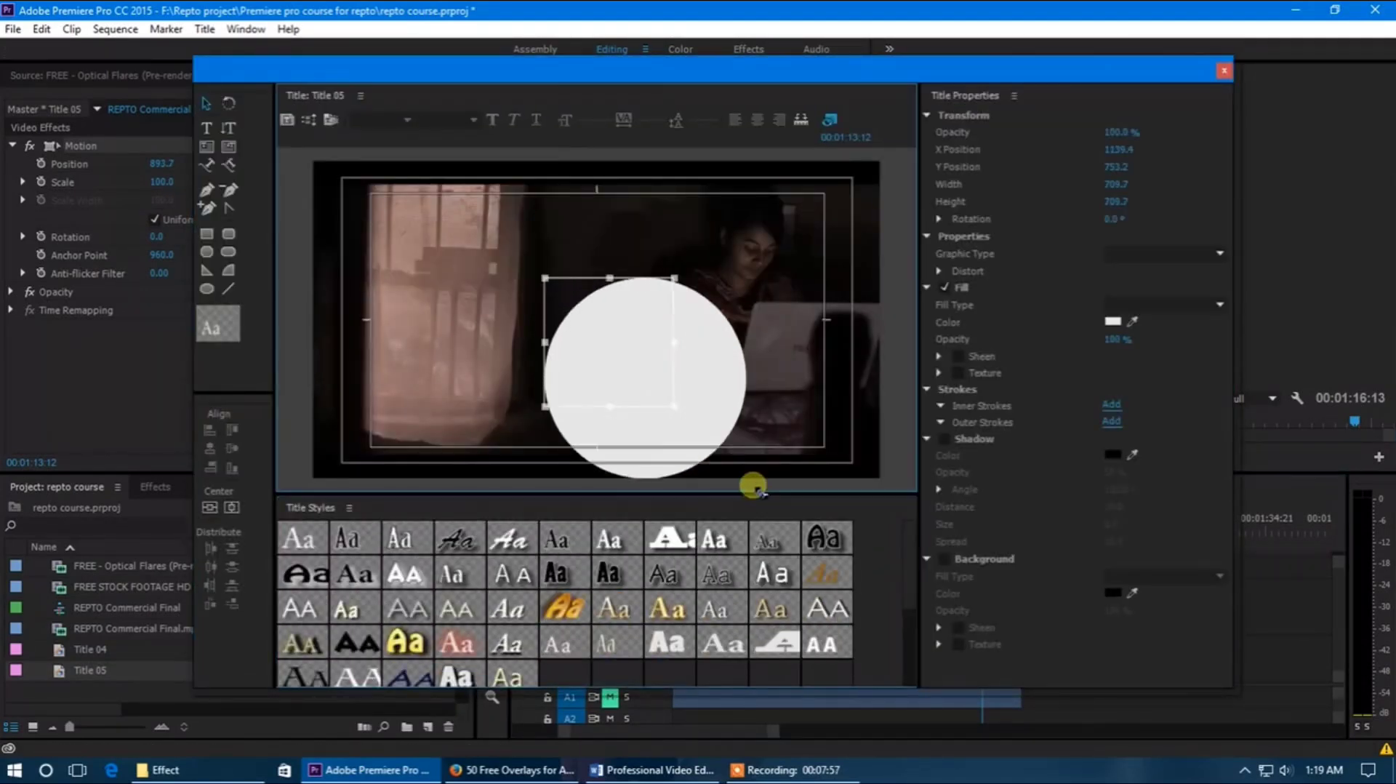
drag(673, 408, 879, 467)
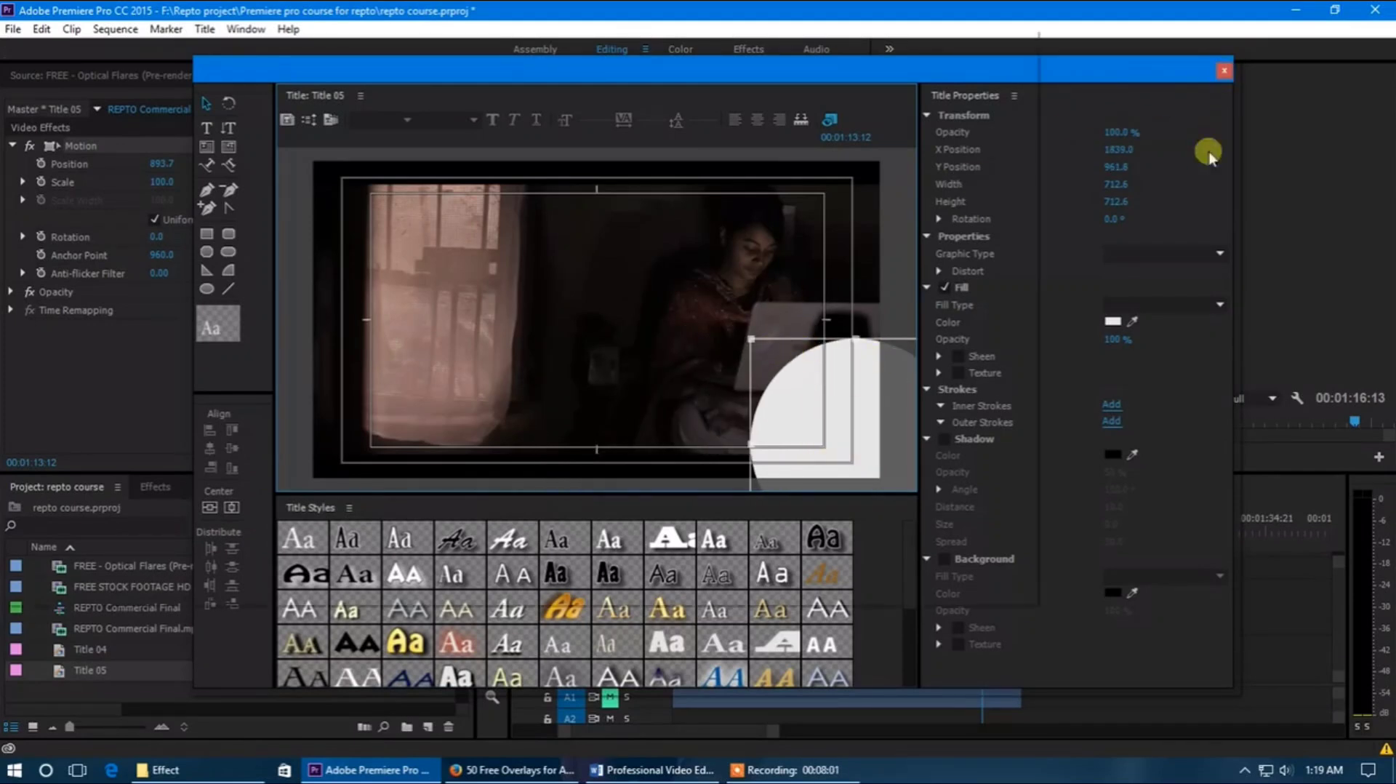
click(1224, 71)
Move Title 05 within the program frame to about 710, 452
drag(1137, 325, 1075, 312)
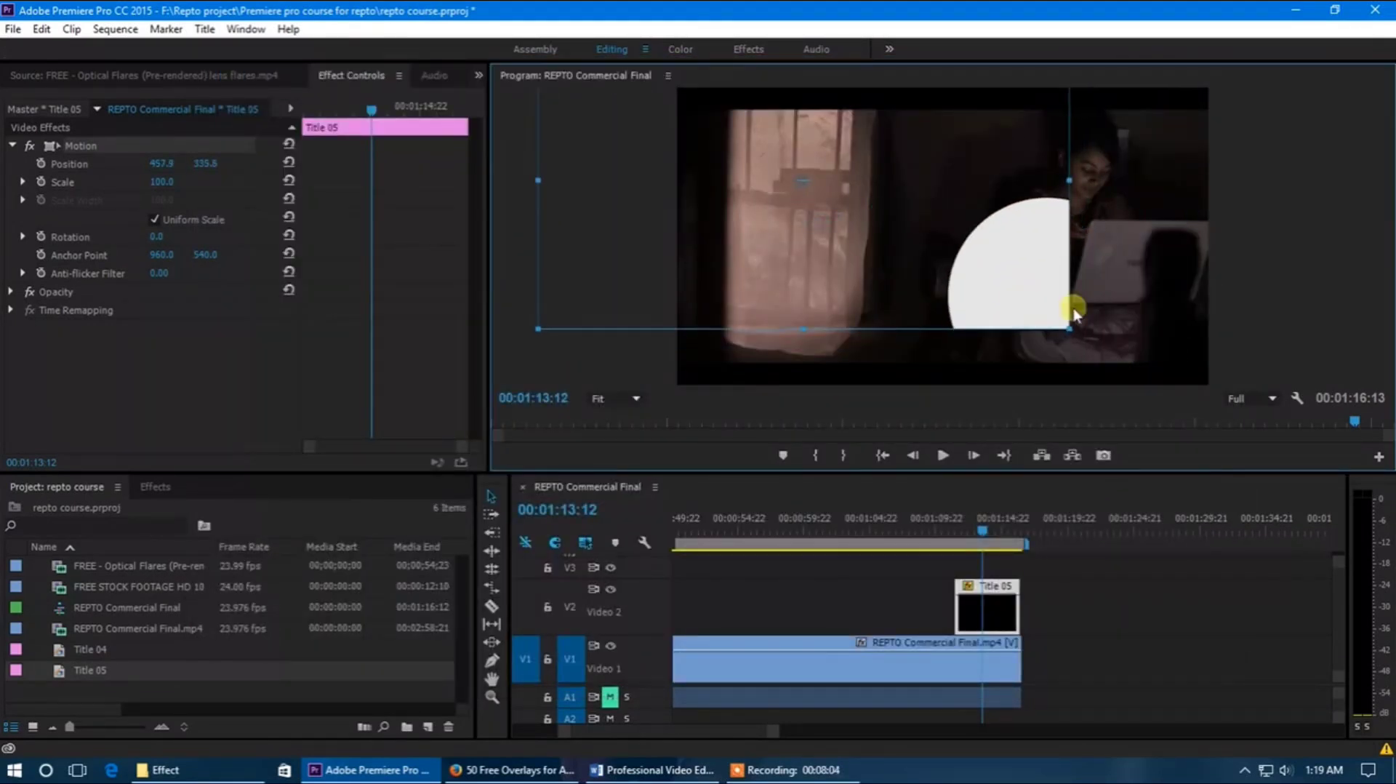
drag(972, 320, 1082, 337)
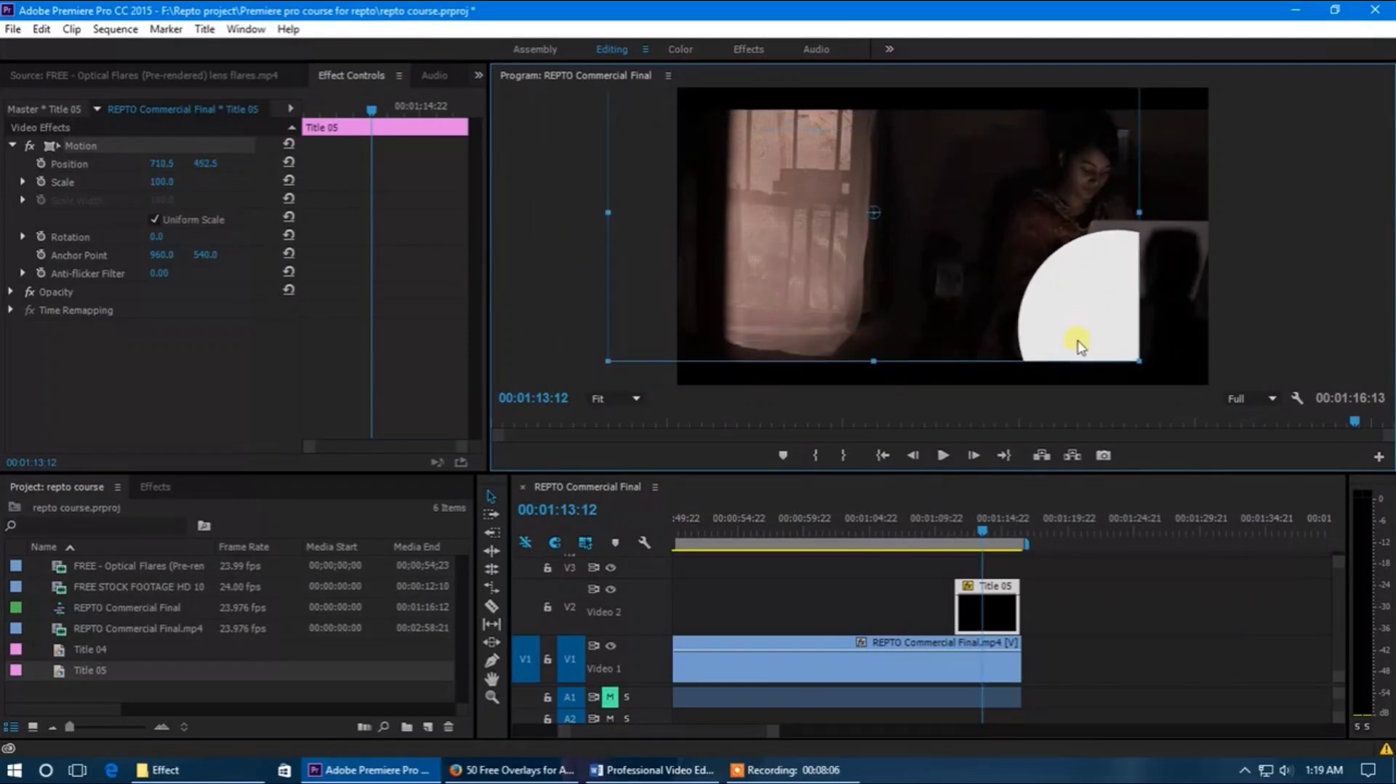
Delete the circle from Title 05 and draw an area text box about 960 by 856 in the middle of the canvas
double_click(999, 620)
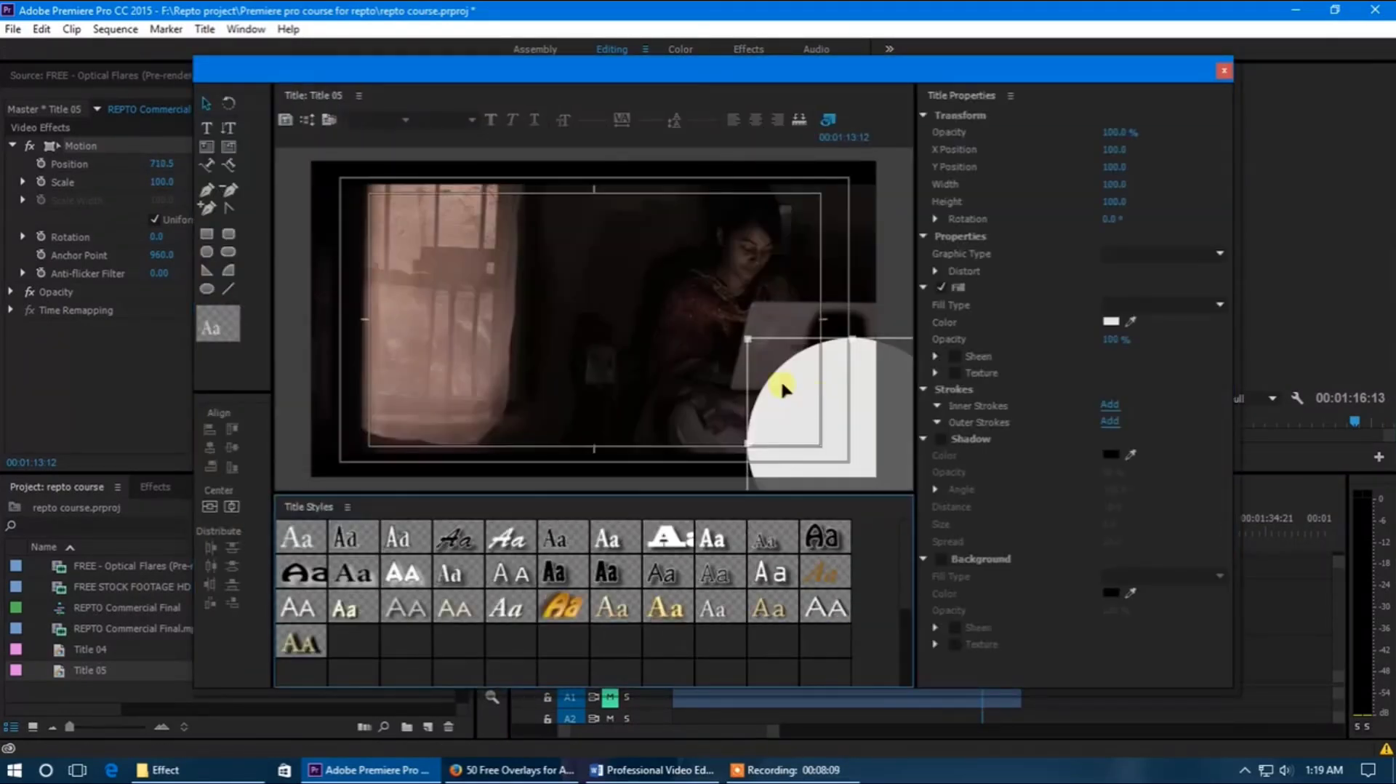
key(Delete)
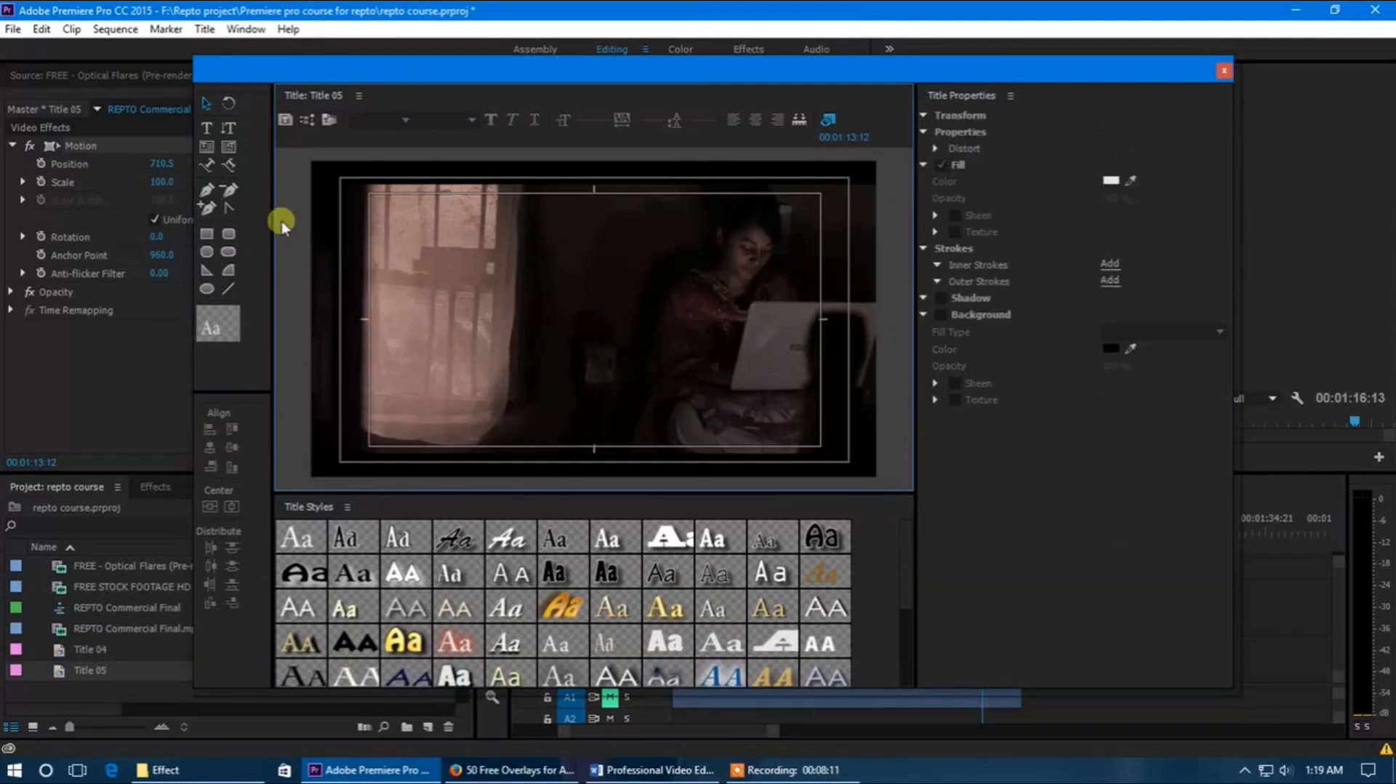
click(206, 146)
drag(447, 214, 730, 444)
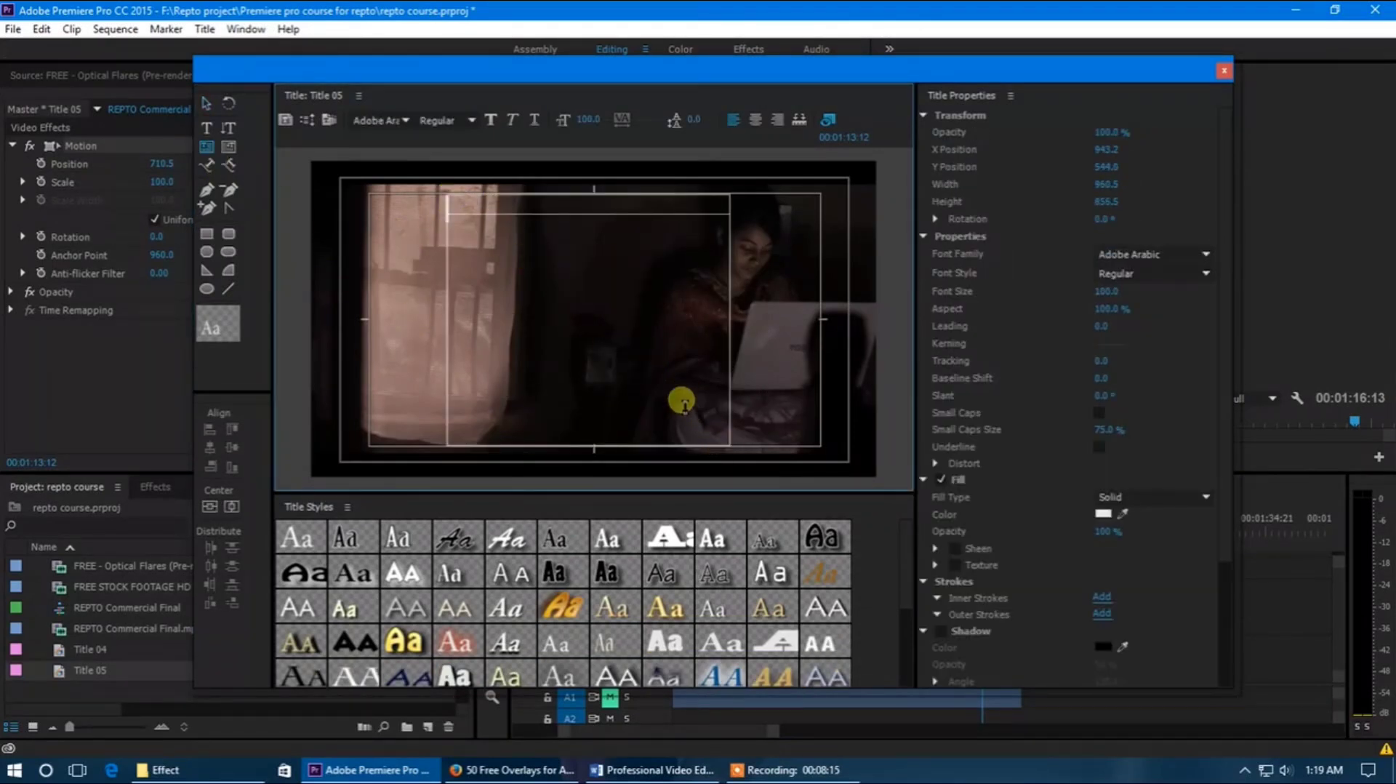
click(574, 309)
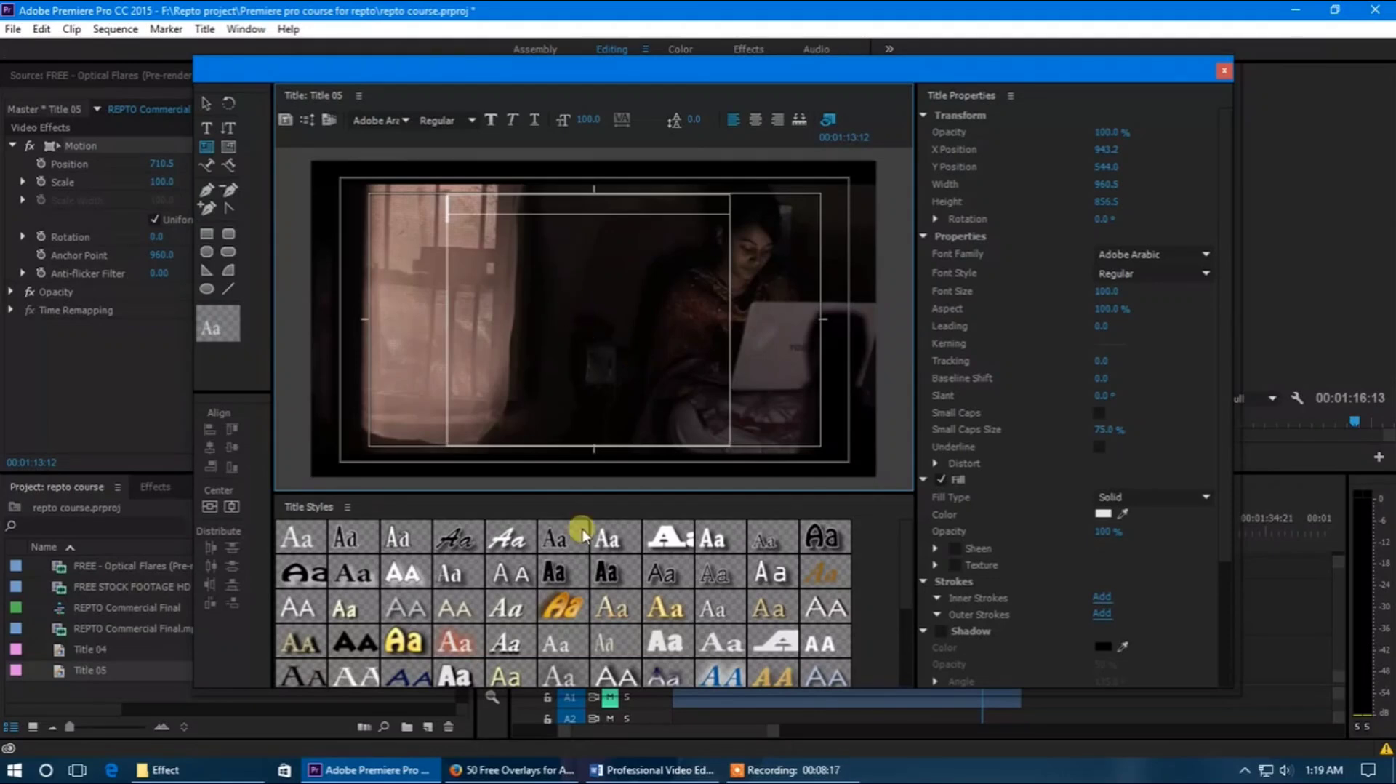
Switch to Firefox, open google.com in a new tab and search for "blog"
click(513, 770)
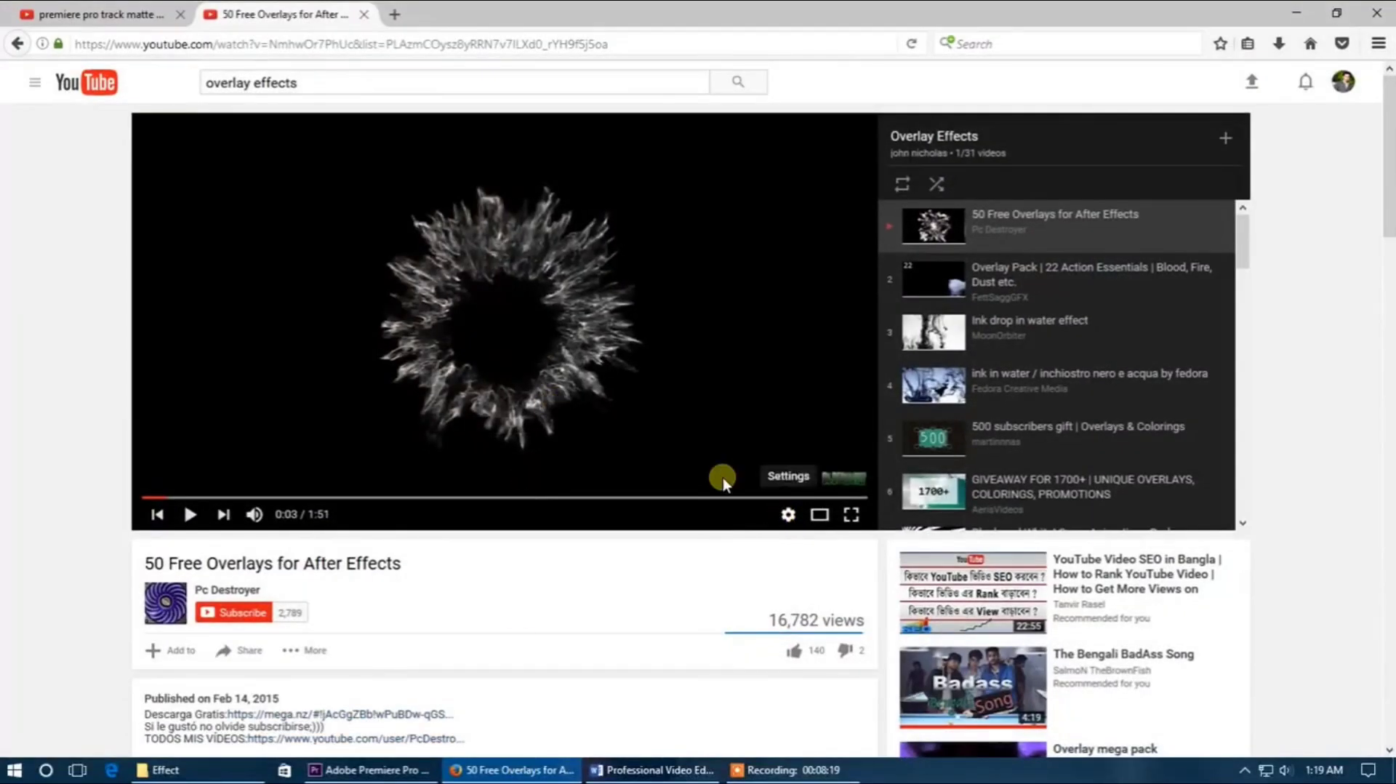
click(396, 14)
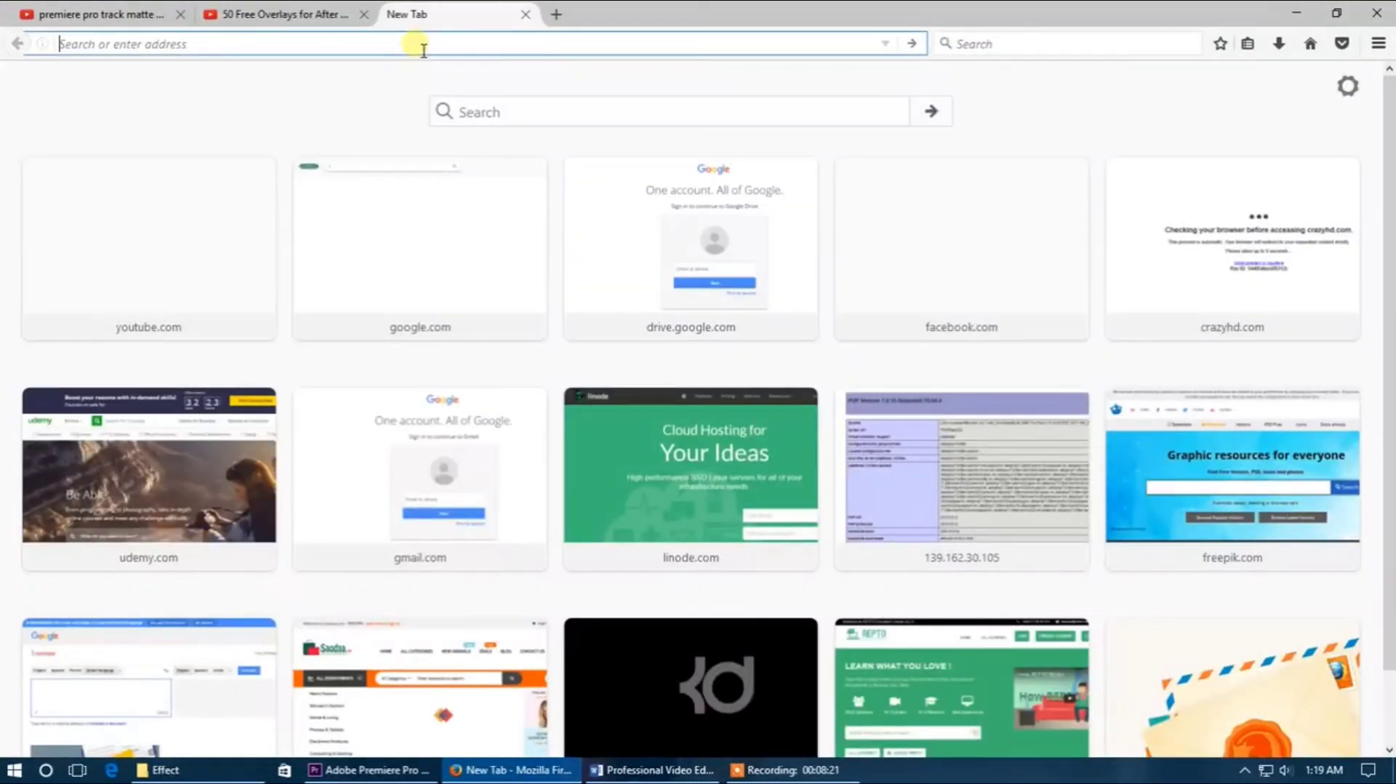
text(google.com)
key(Return)
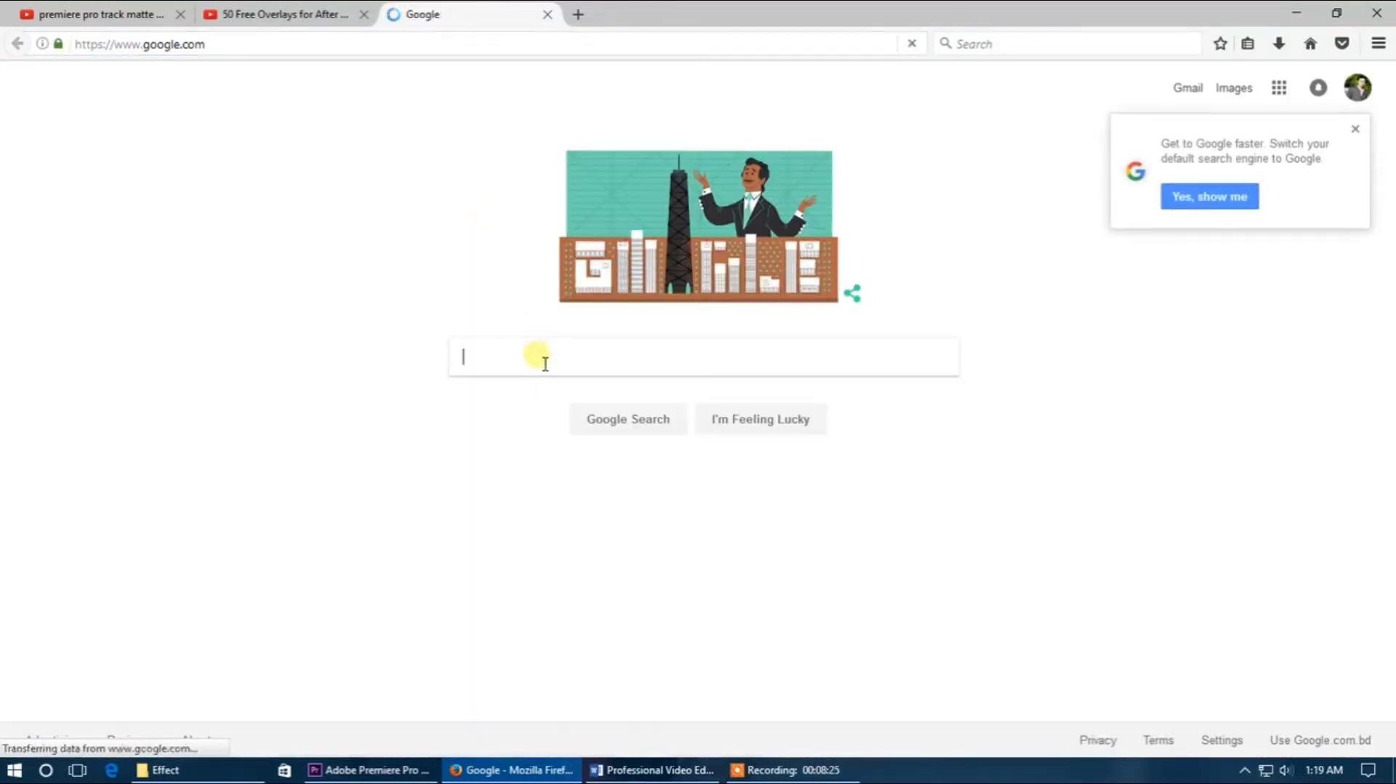
text(blog)
key(Return)
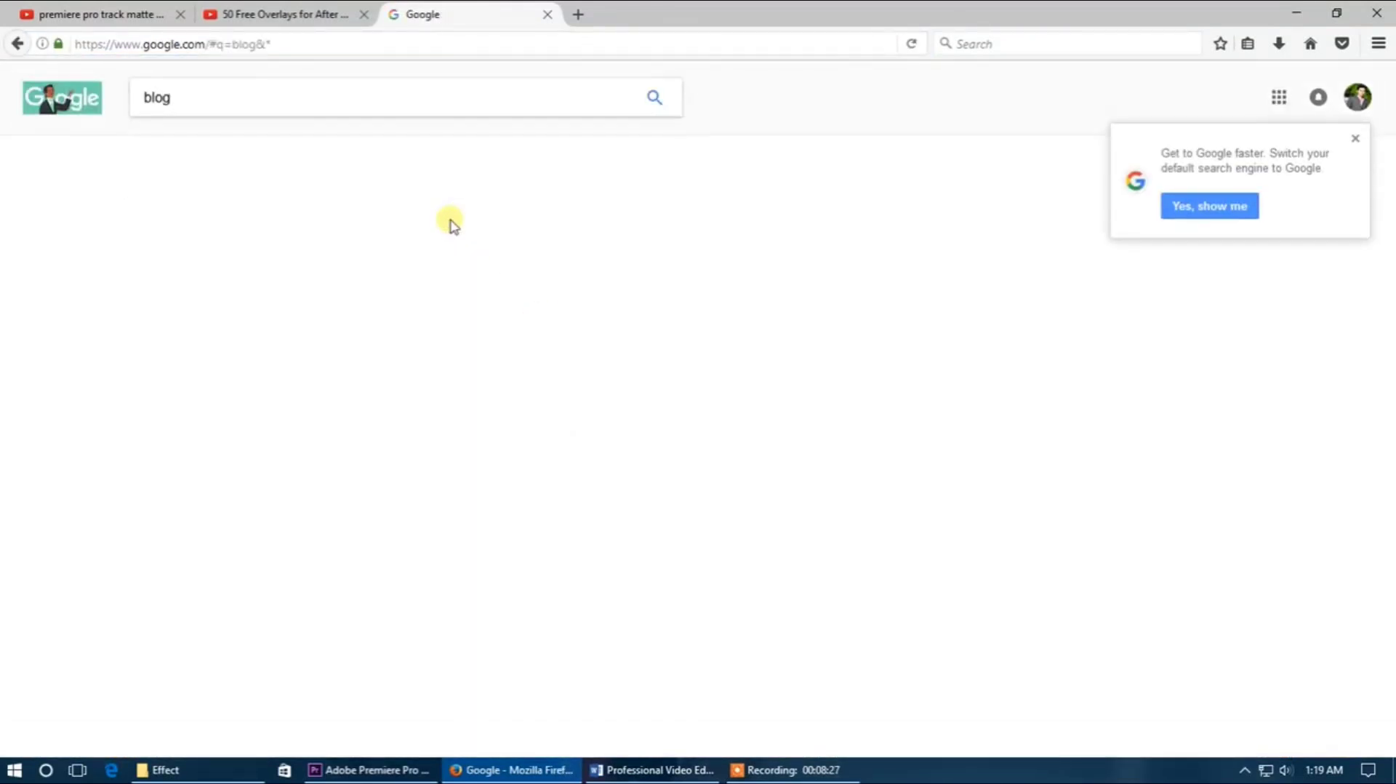
Open the Wallinside blog result and copy its Features text from "Create your blog for free." through "Seo friendly."
click(290, 223)
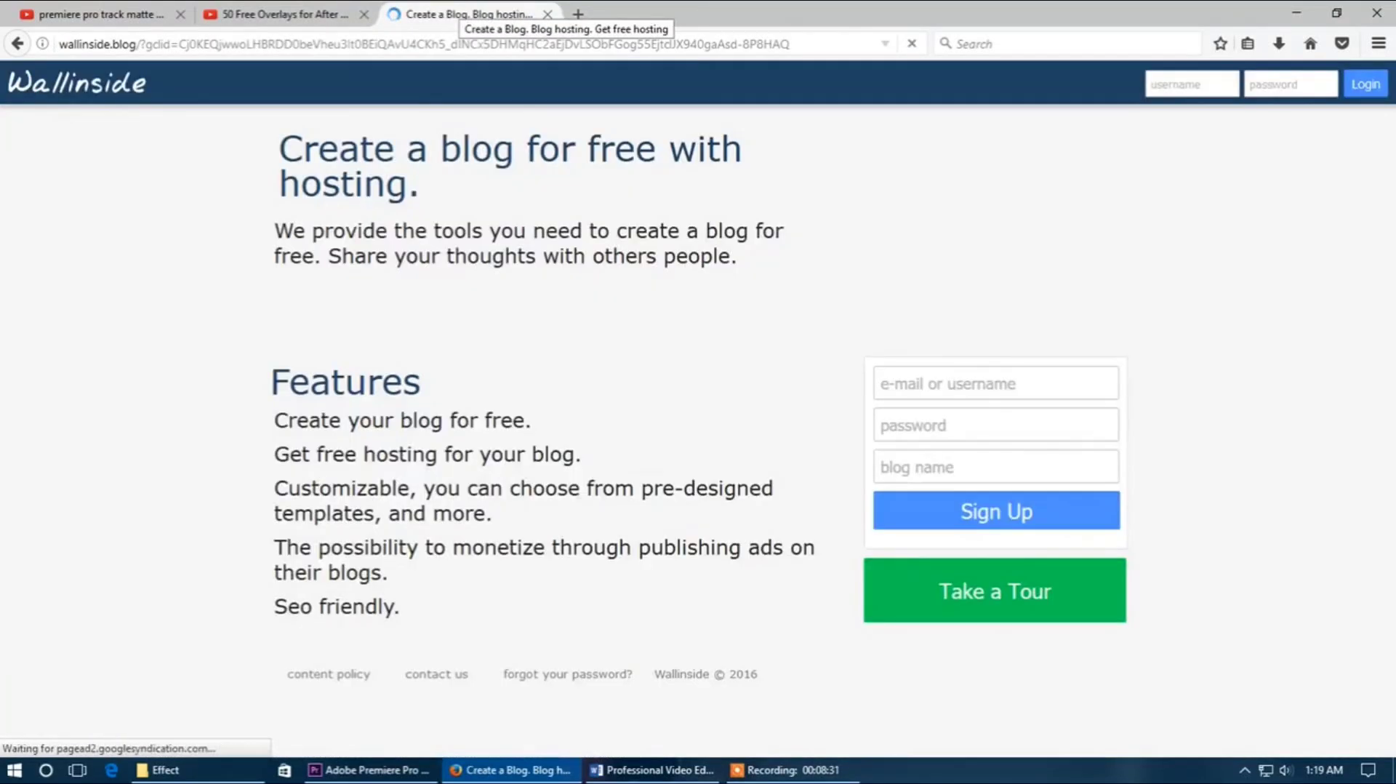
drag(399, 610, 274, 416)
key(ctrl+c)
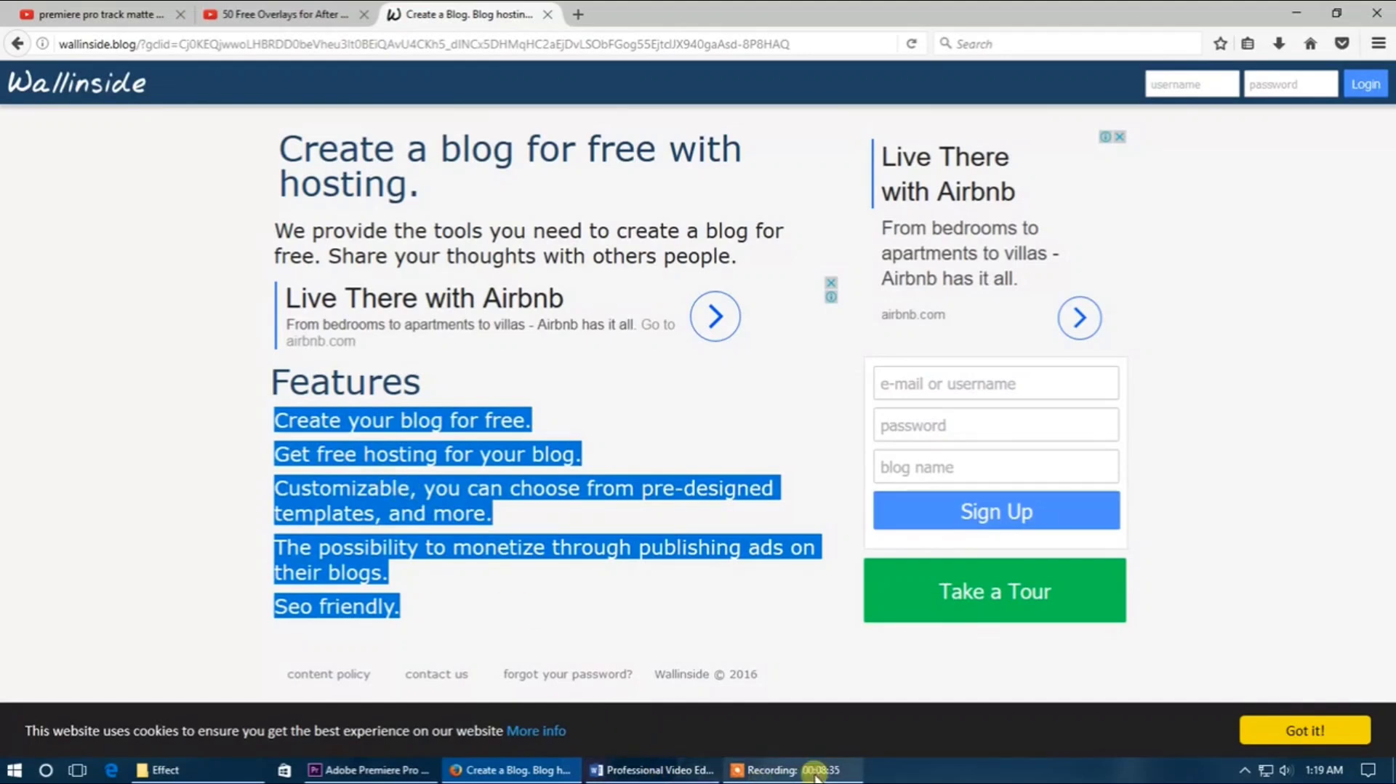
Return to Premiere Pro and paste the copied Features text into Title 05's empty text box
click(364, 769)
click(507, 262)
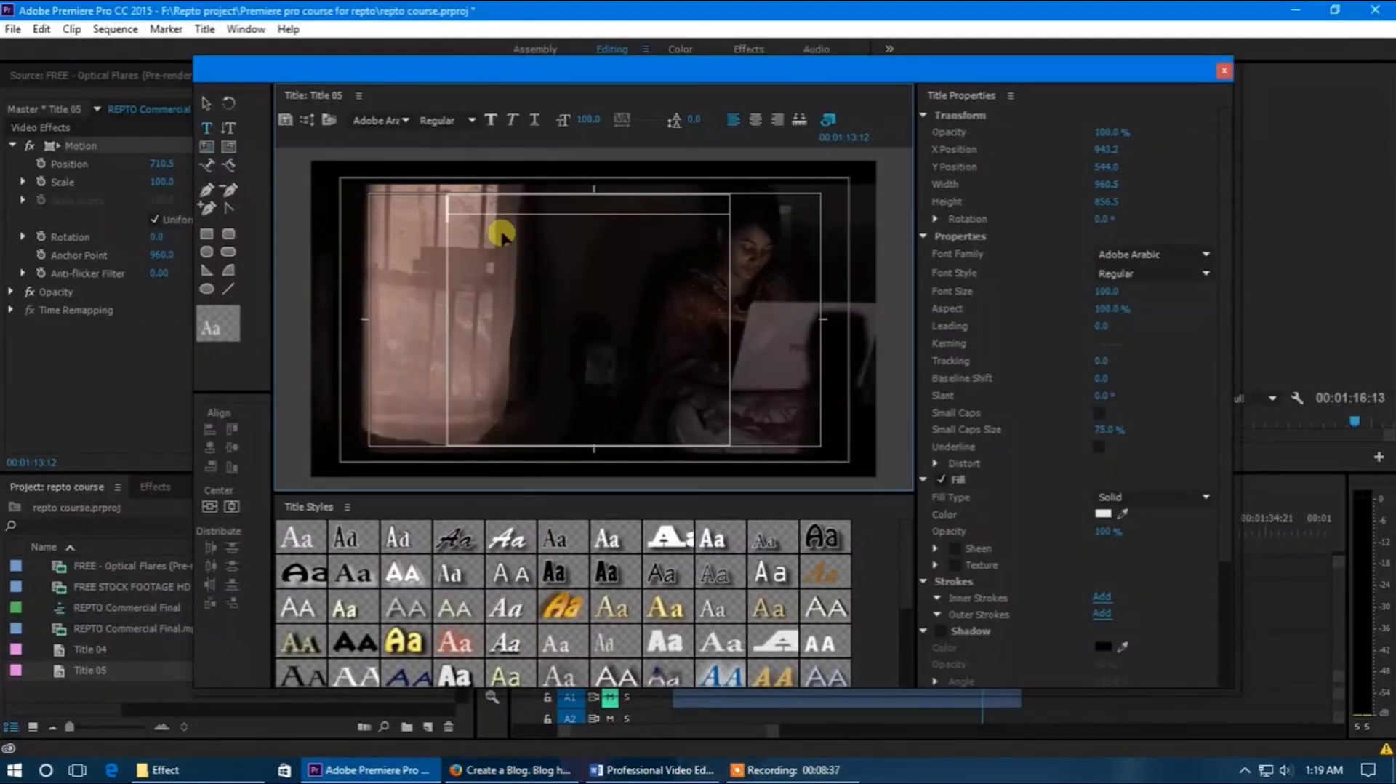
key(ctrl+v)
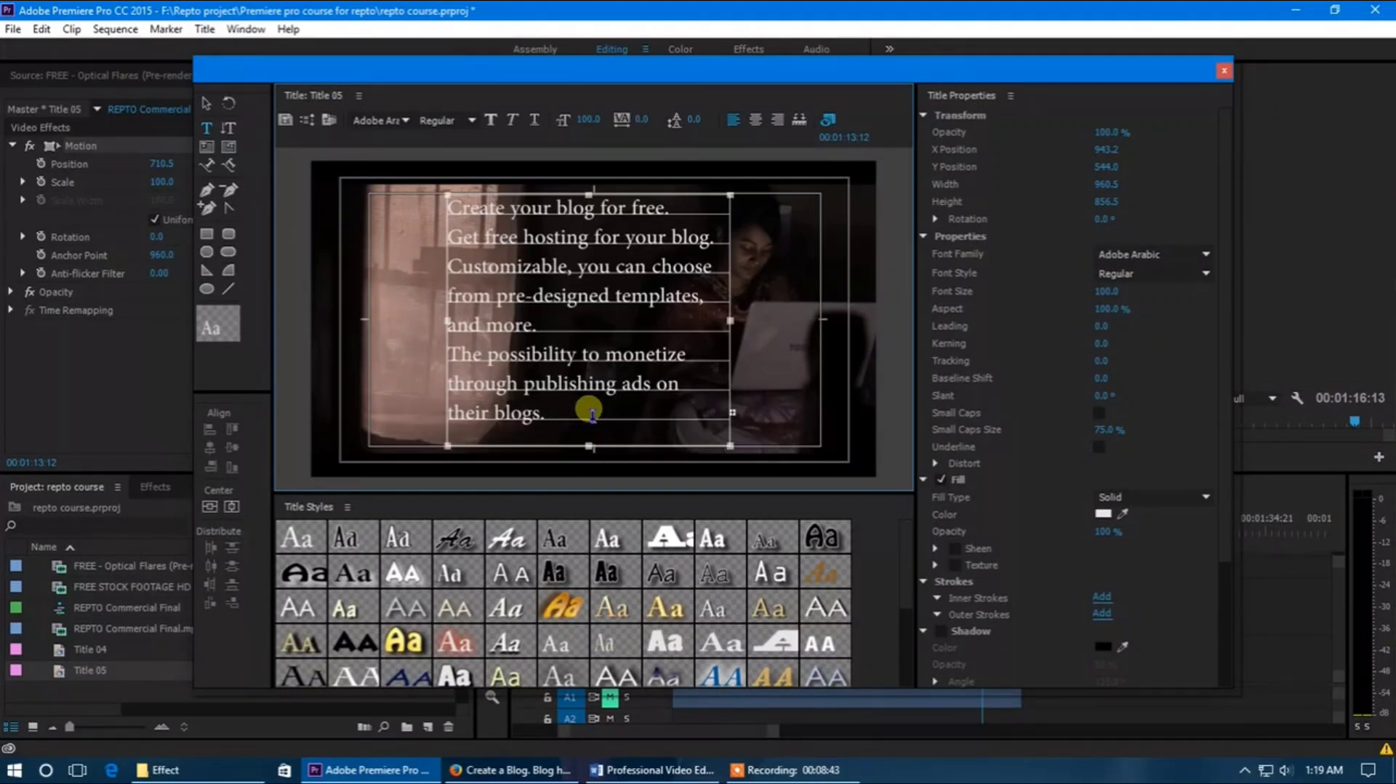
Center-align all the pasted text and select the text box as an object
key(ctrl+a)
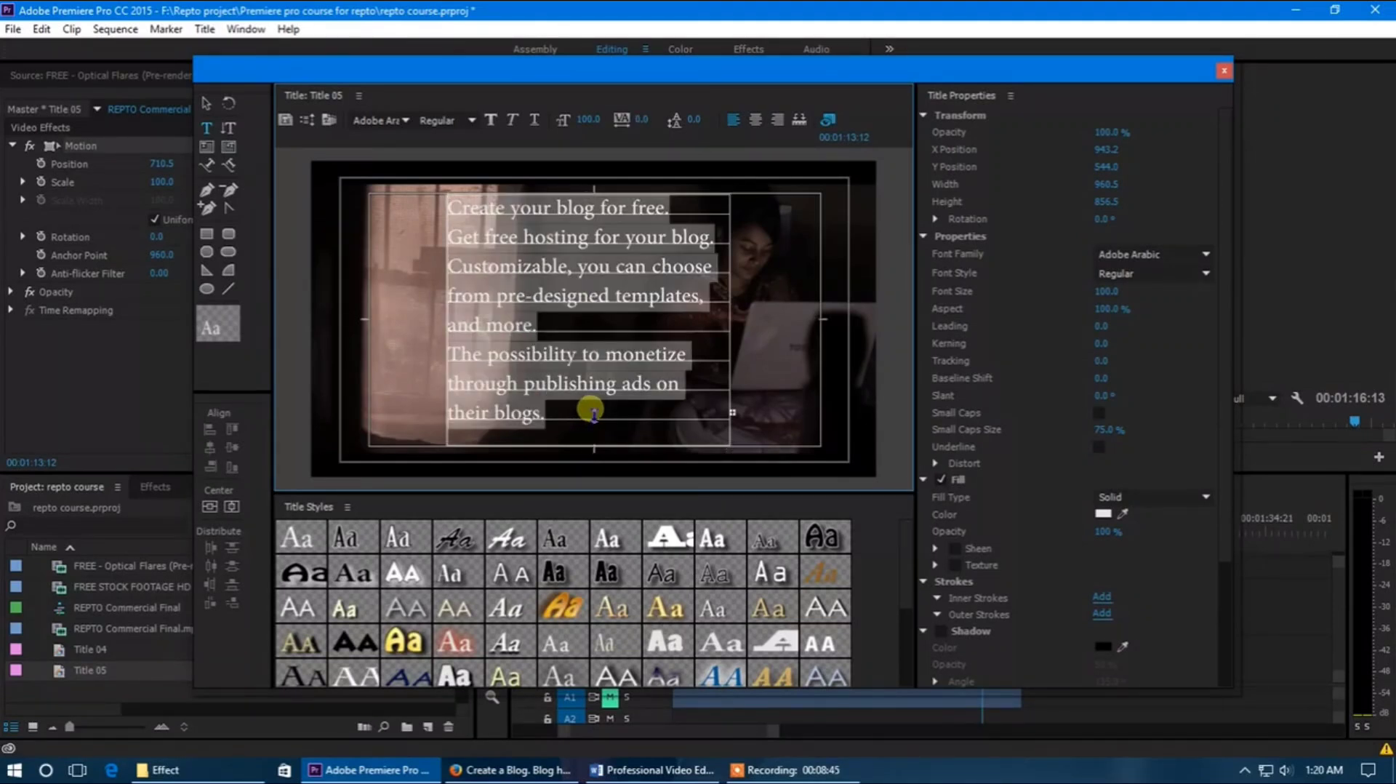
click(756, 123)
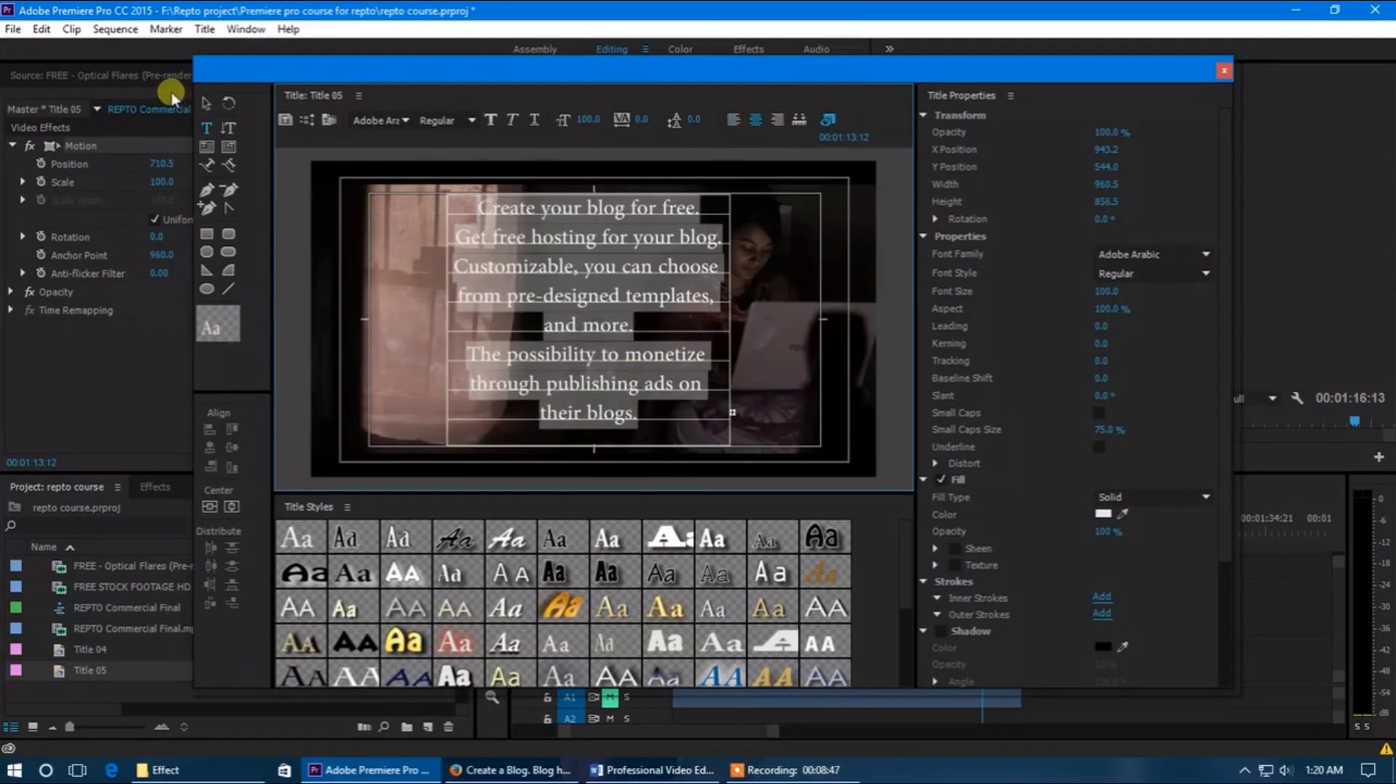
click(206, 102)
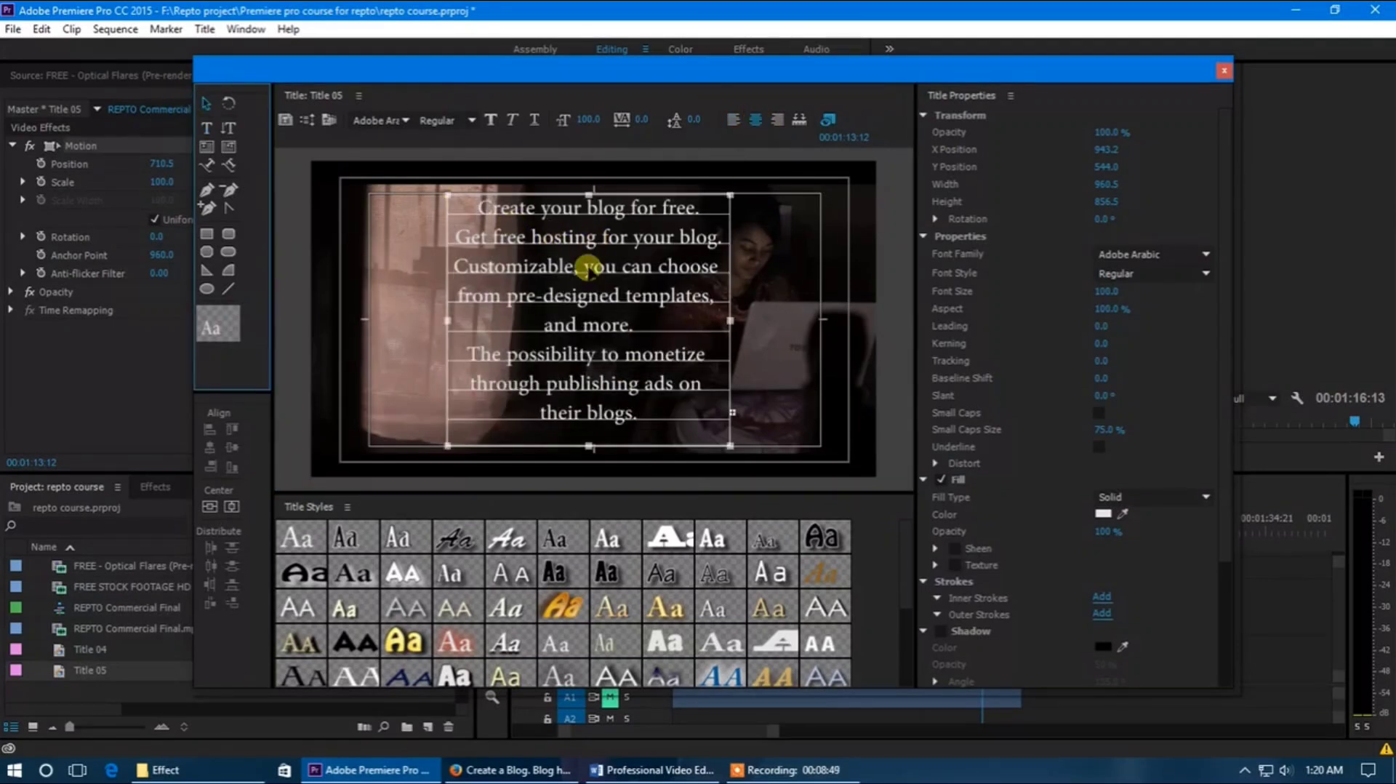
click(547, 279)
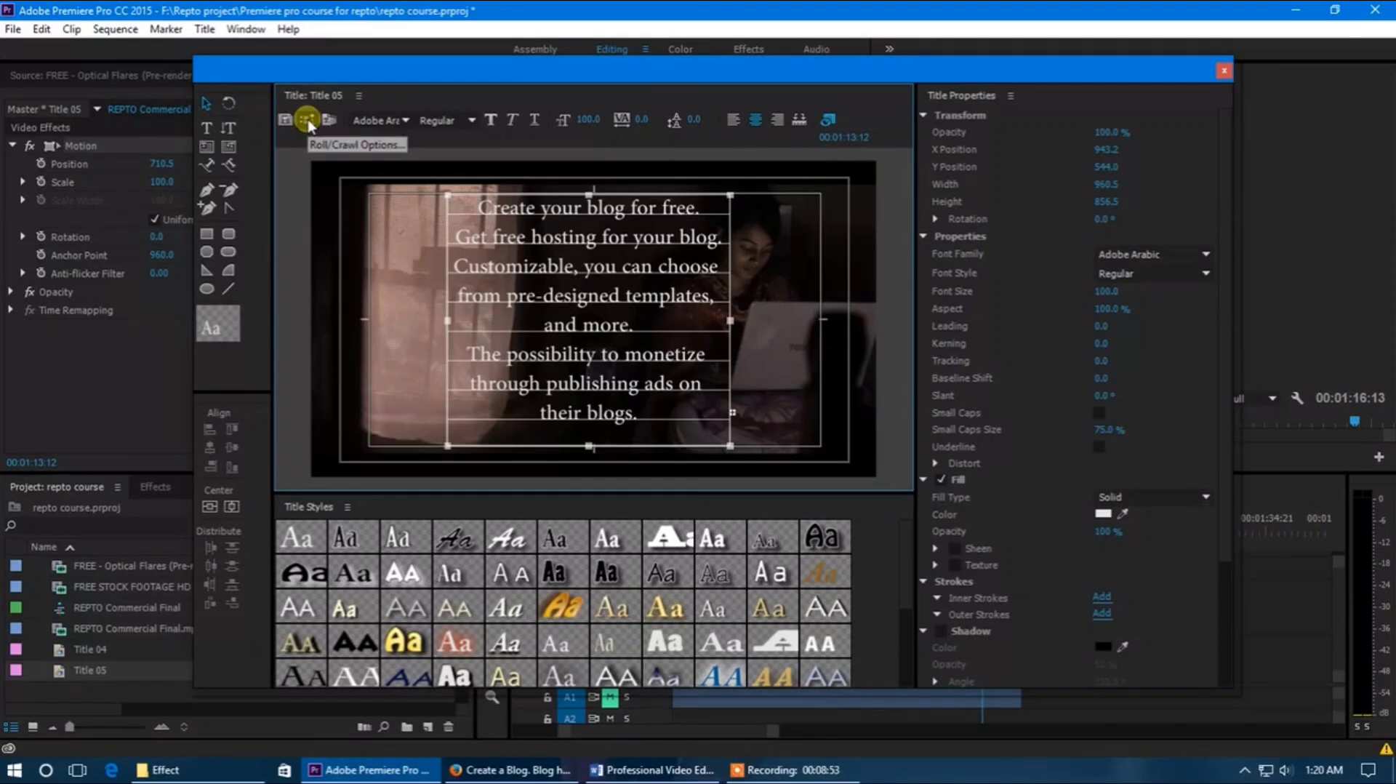
Set Title 05's type to Roll with Start Off Screen and End Off Screen enabled, apply the options and close the title
click(308, 120)
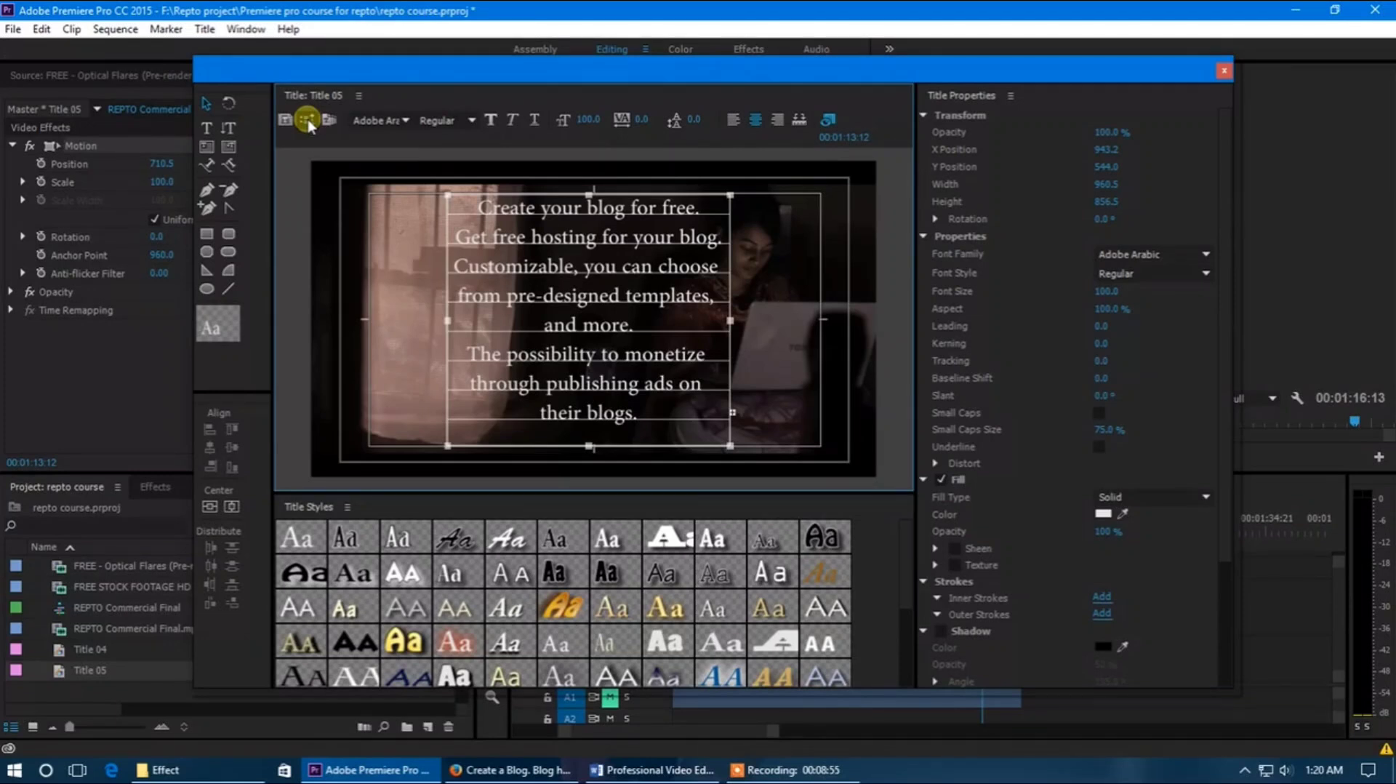
drag(737, 274, 841, 318)
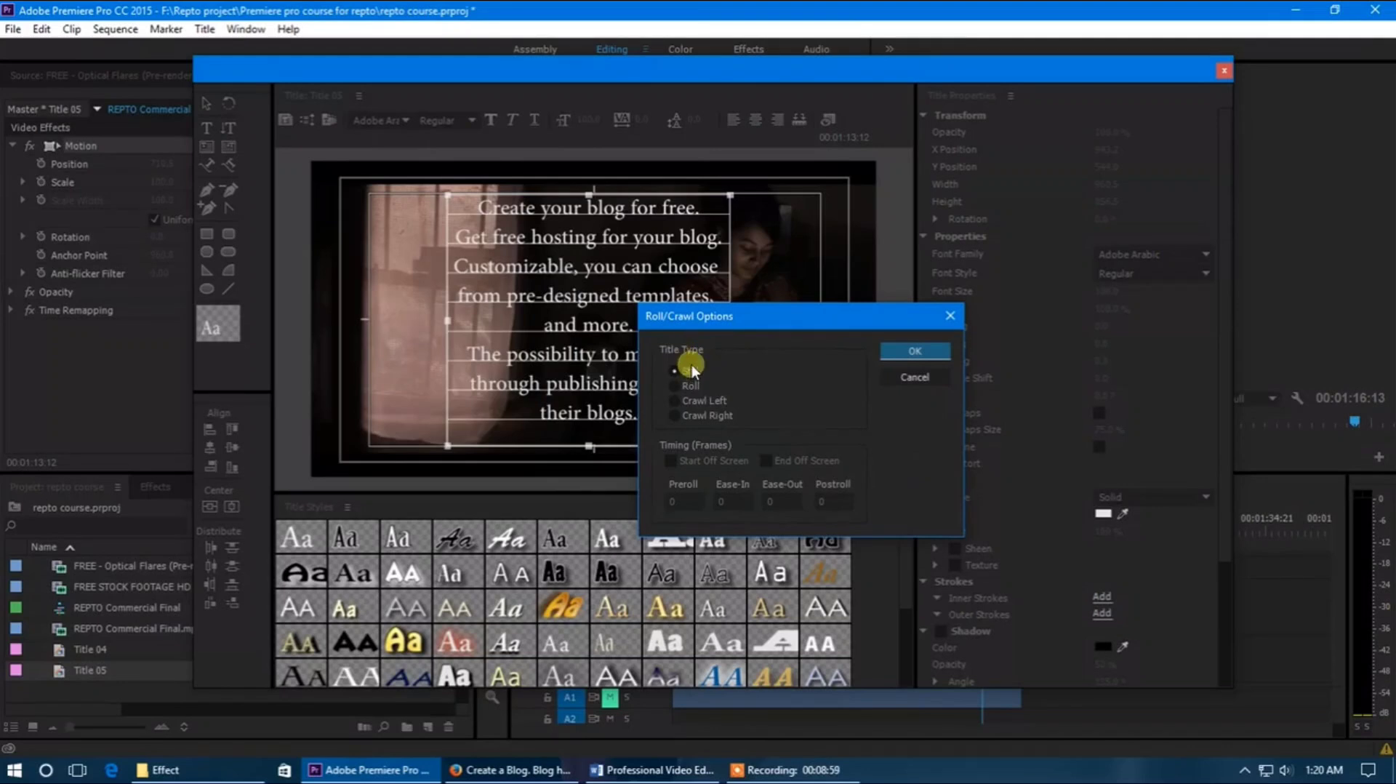
click(691, 386)
click(696, 401)
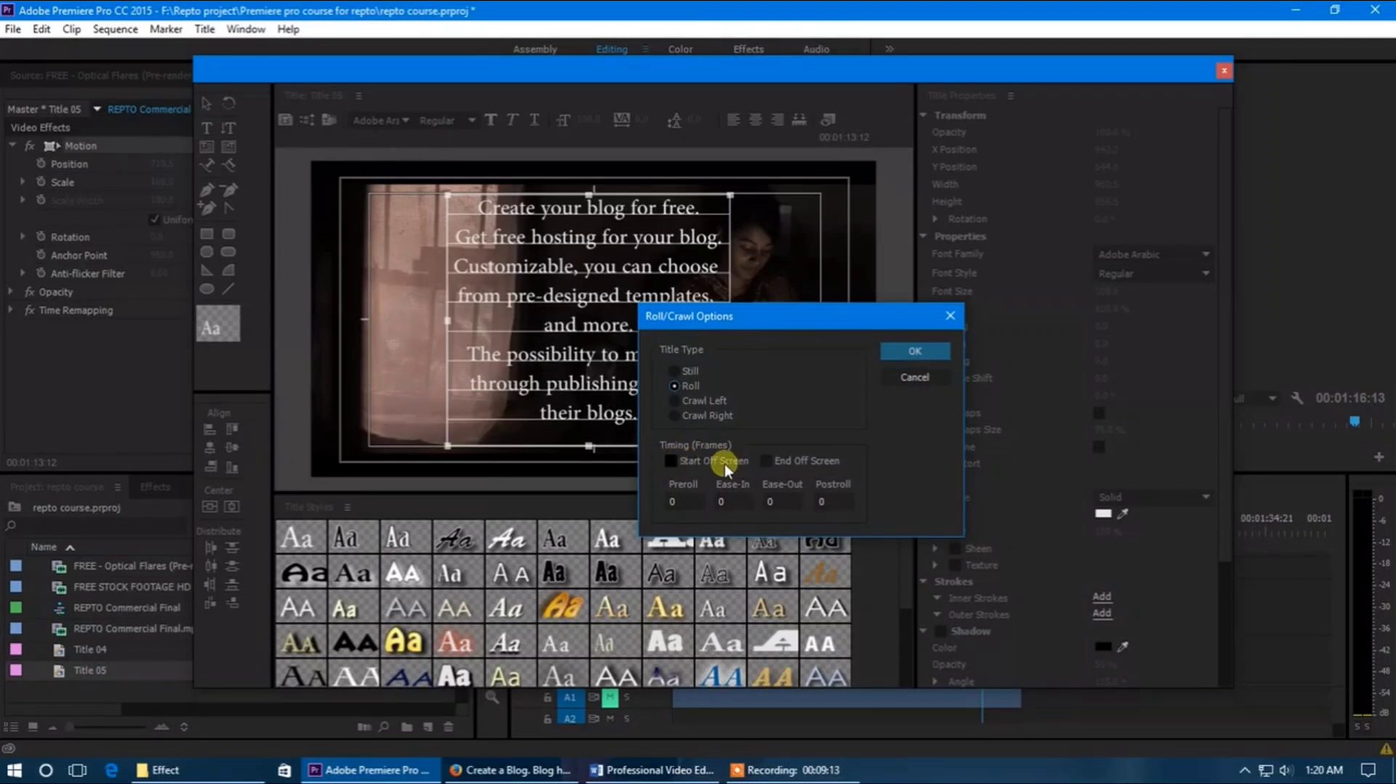
click(670, 461)
click(769, 461)
click(918, 351)
click(1225, 73)
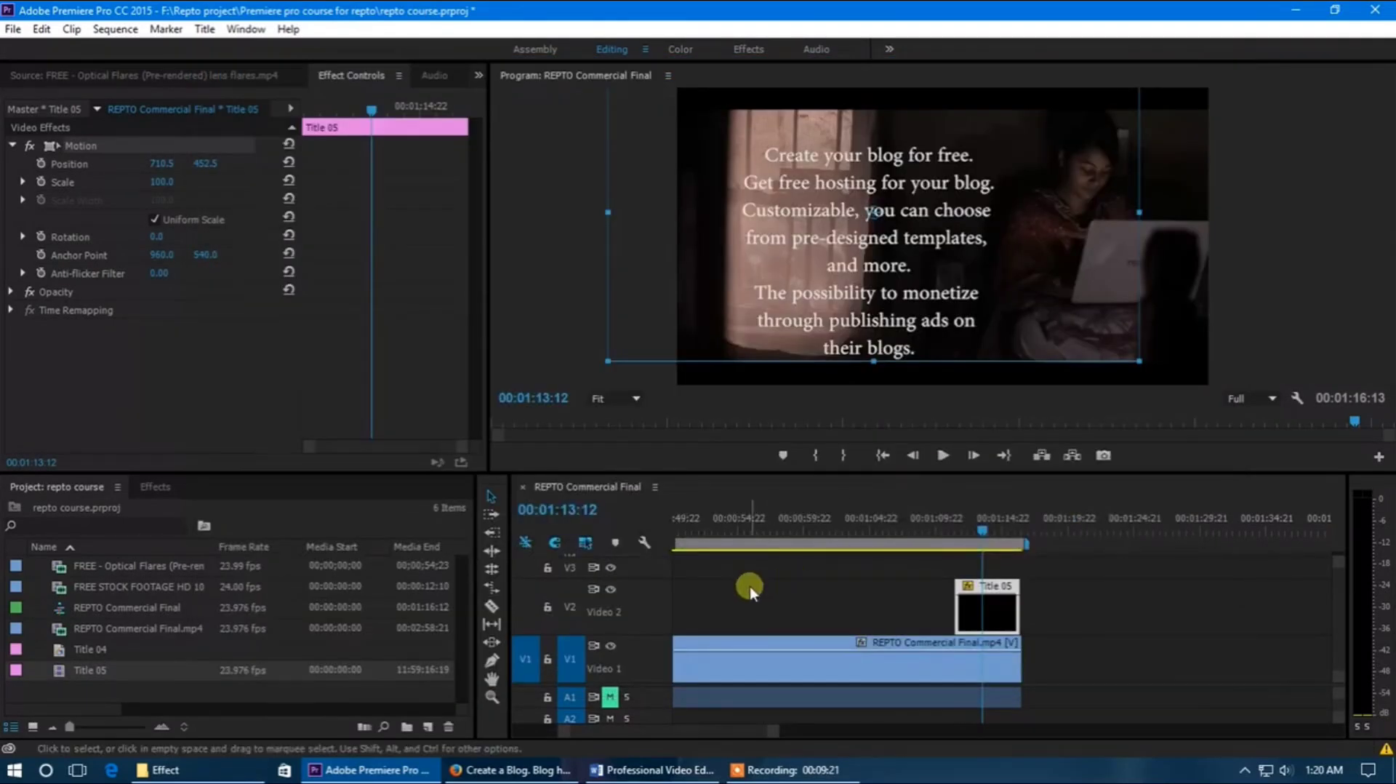
Scrub the sequence back to 00:01:12:19 to check Title 05's rolling motion
click(977, 536)
mouse_move(976, 536)
mouse_down()
mouse_move(936, 539)
mouse_move(973, 546)
mouse_up()
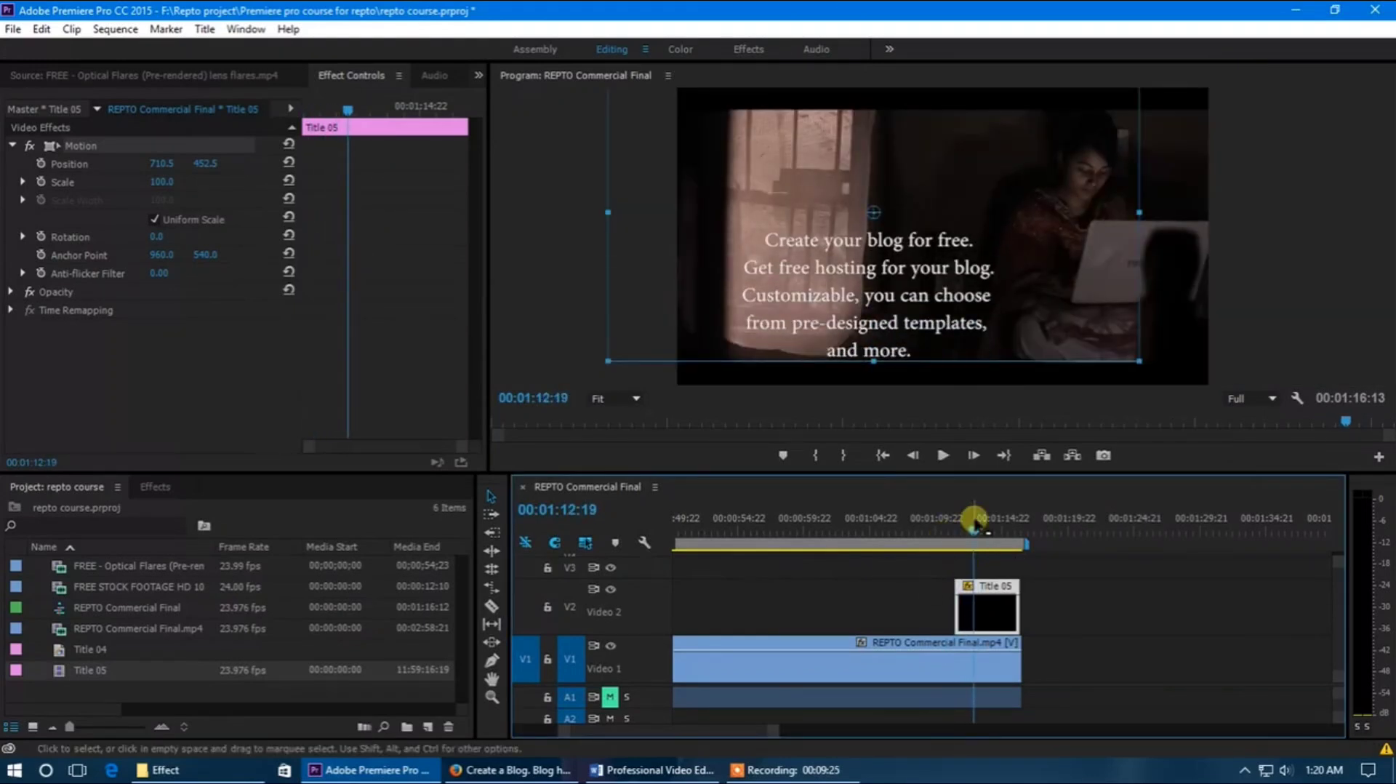
Move Title 05 back to the frame's center, at about 957, 550, and play its roll to check the motion
drag(1020, 289, 1091, 315)
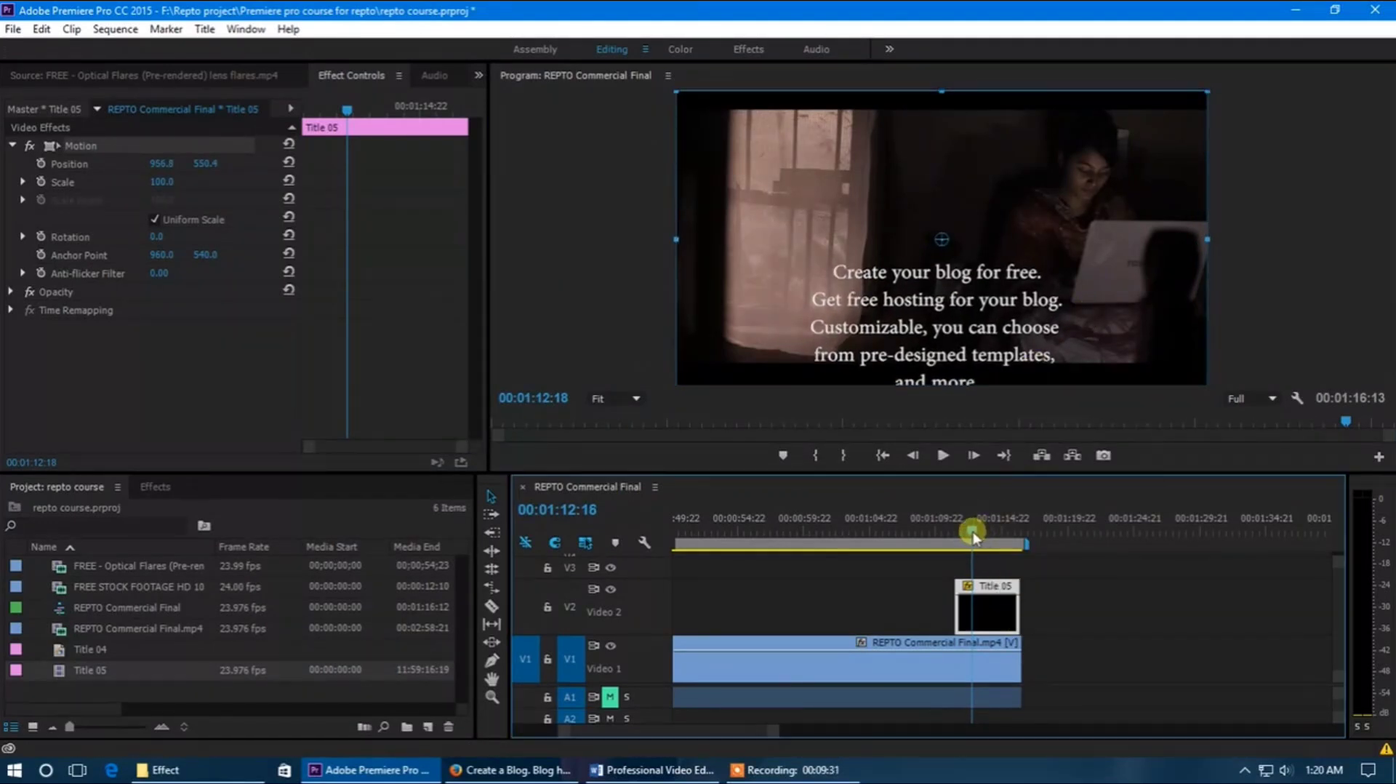
drag(973, 531, 945, 532)
key(space)
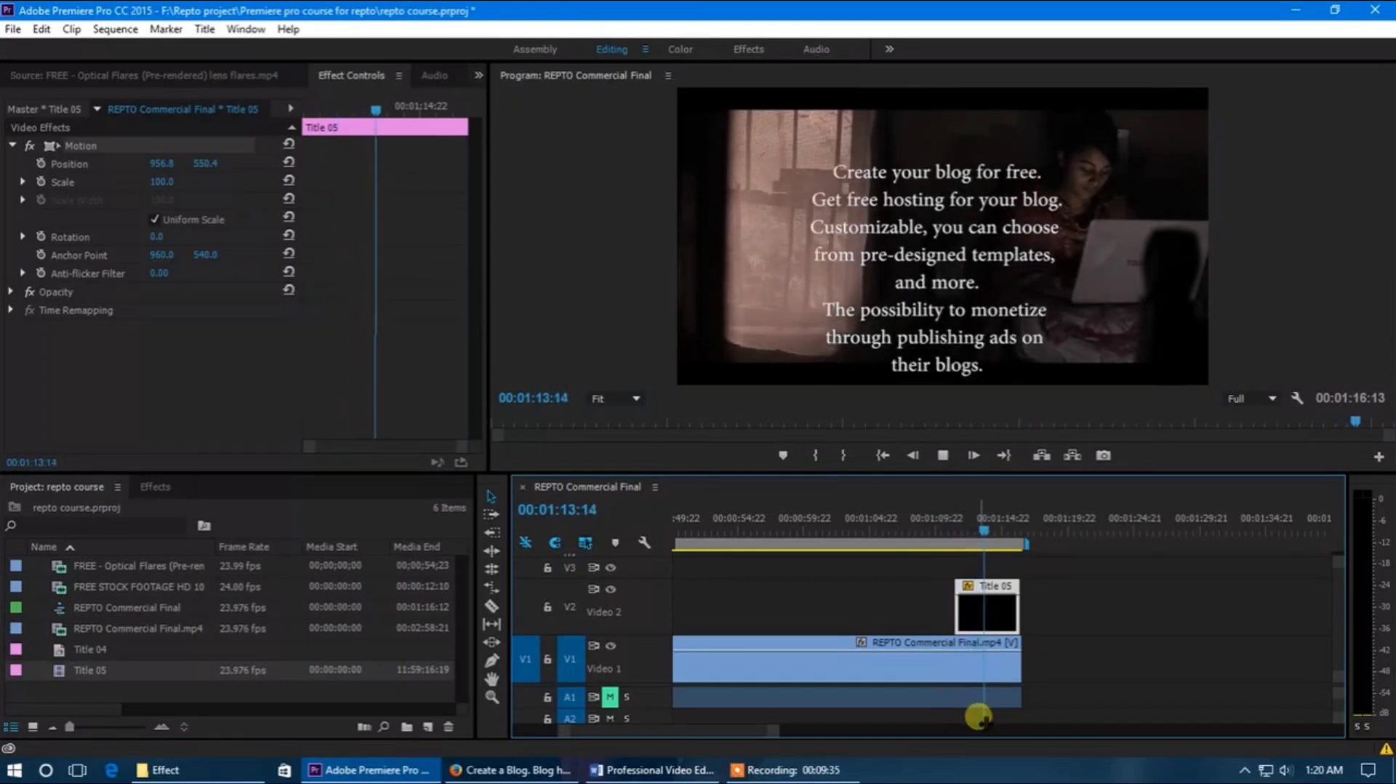
click(987, 531)
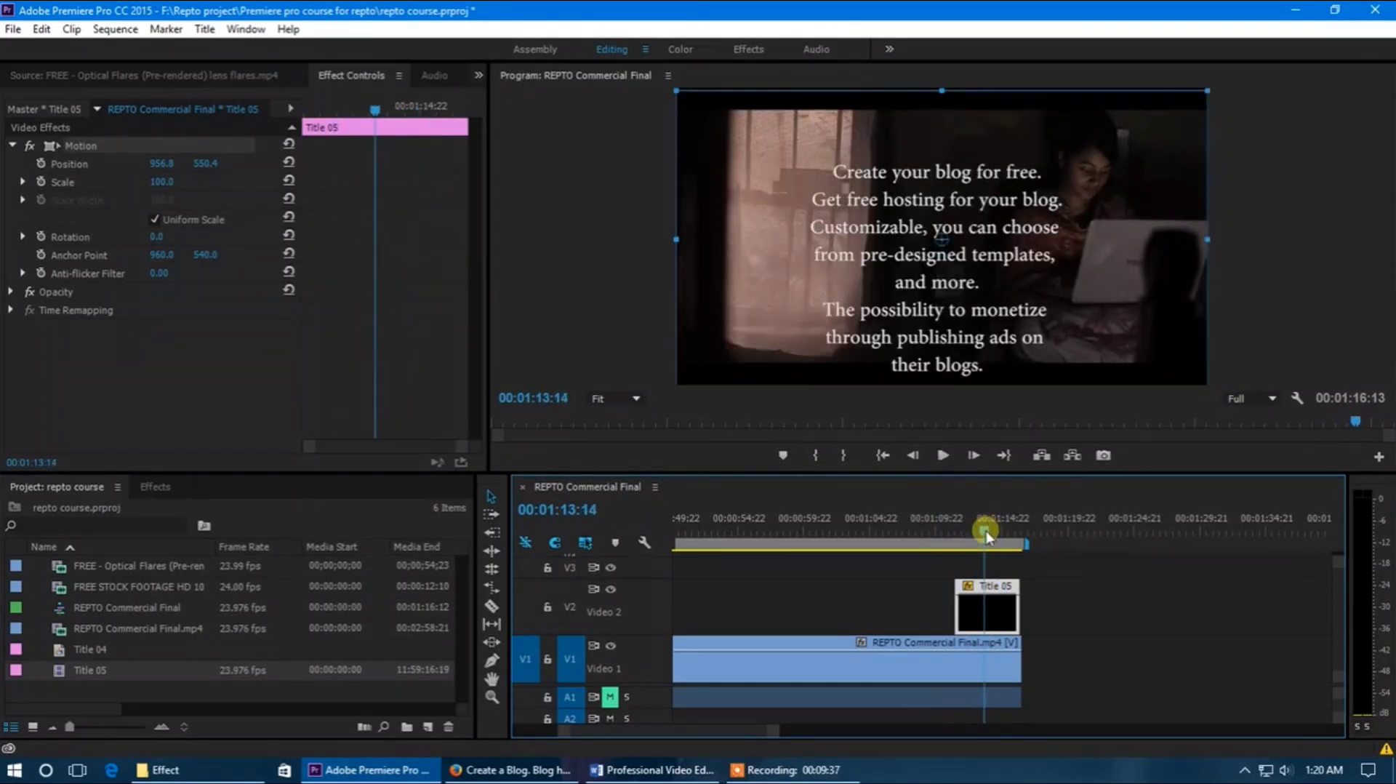
Enlarge Title 05's text box to about 1147 wide and 2118 high, move it to about Y 1218, and close the title
double_click(992, 611)
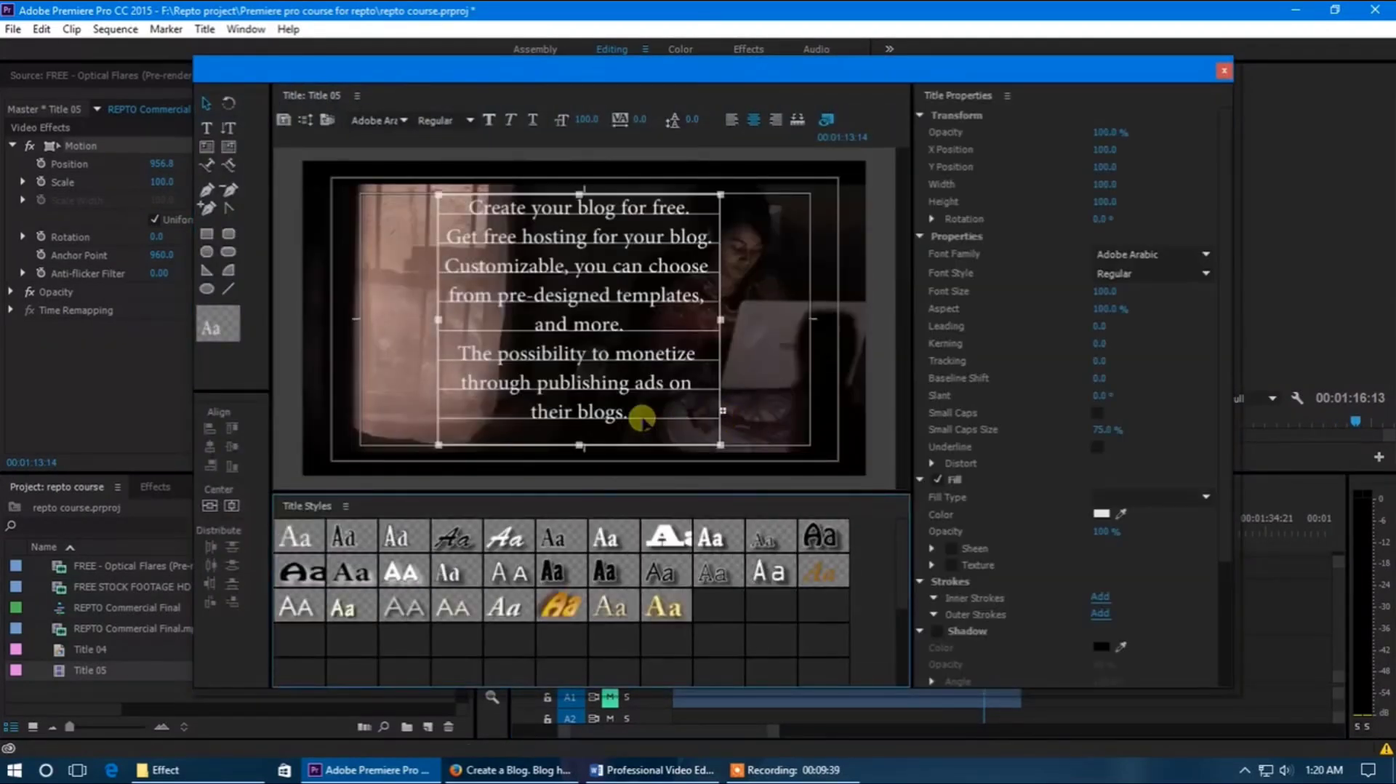
drag(581, 178, 580, 109)
drag(581, 445, 579, 498)
drag(581, 331, 582, 242)
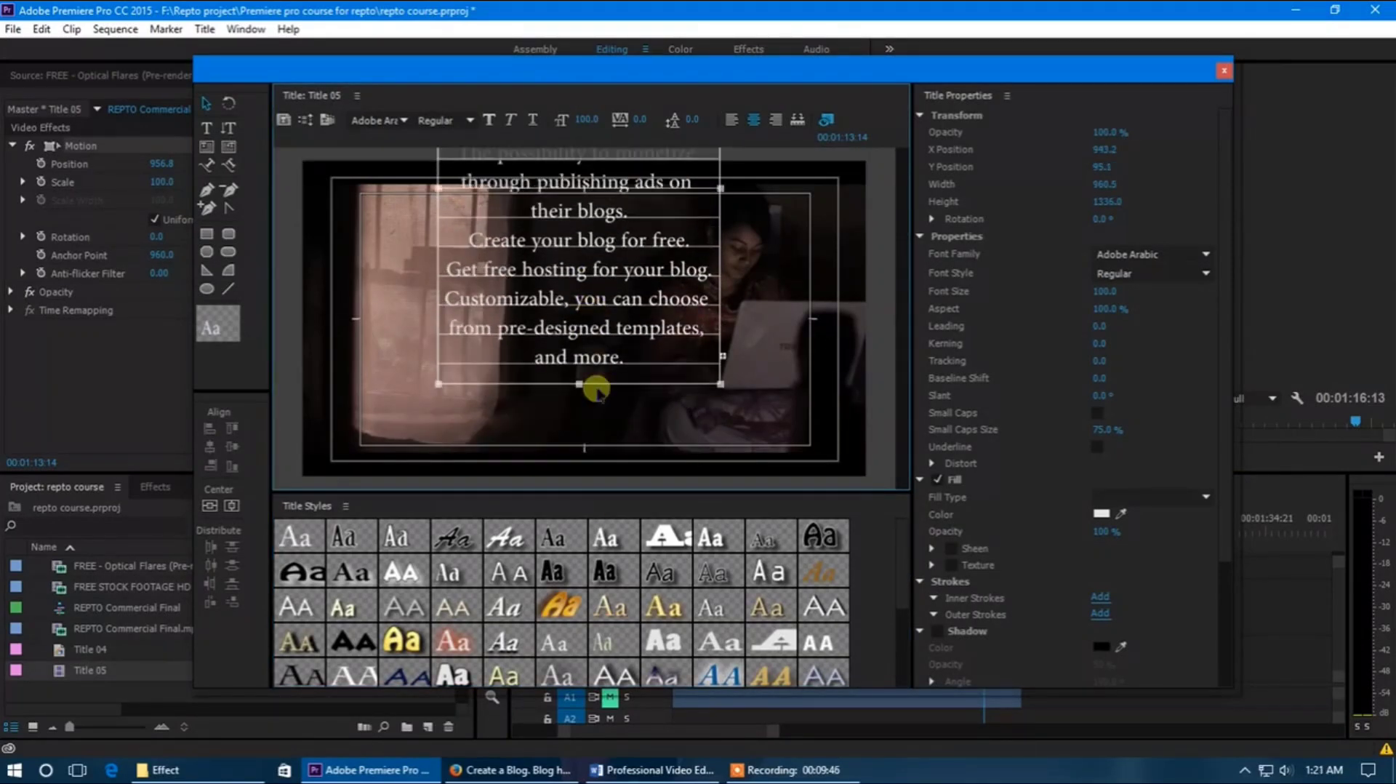
drag(580, 384, 569, 356)
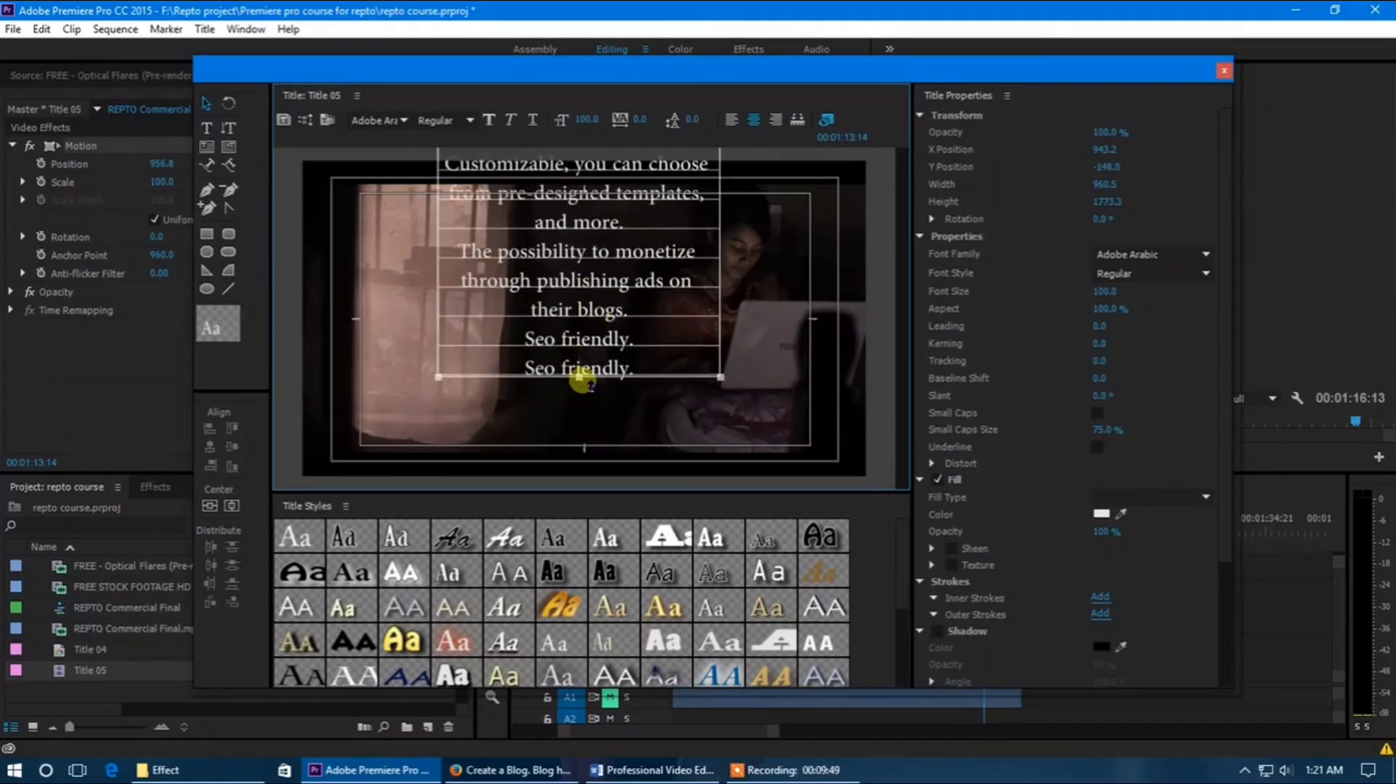
mouse_move(581, 408)
mouse_down()
mouse_move(580, 477)
mouse_move(582, 424)
mouse_up()
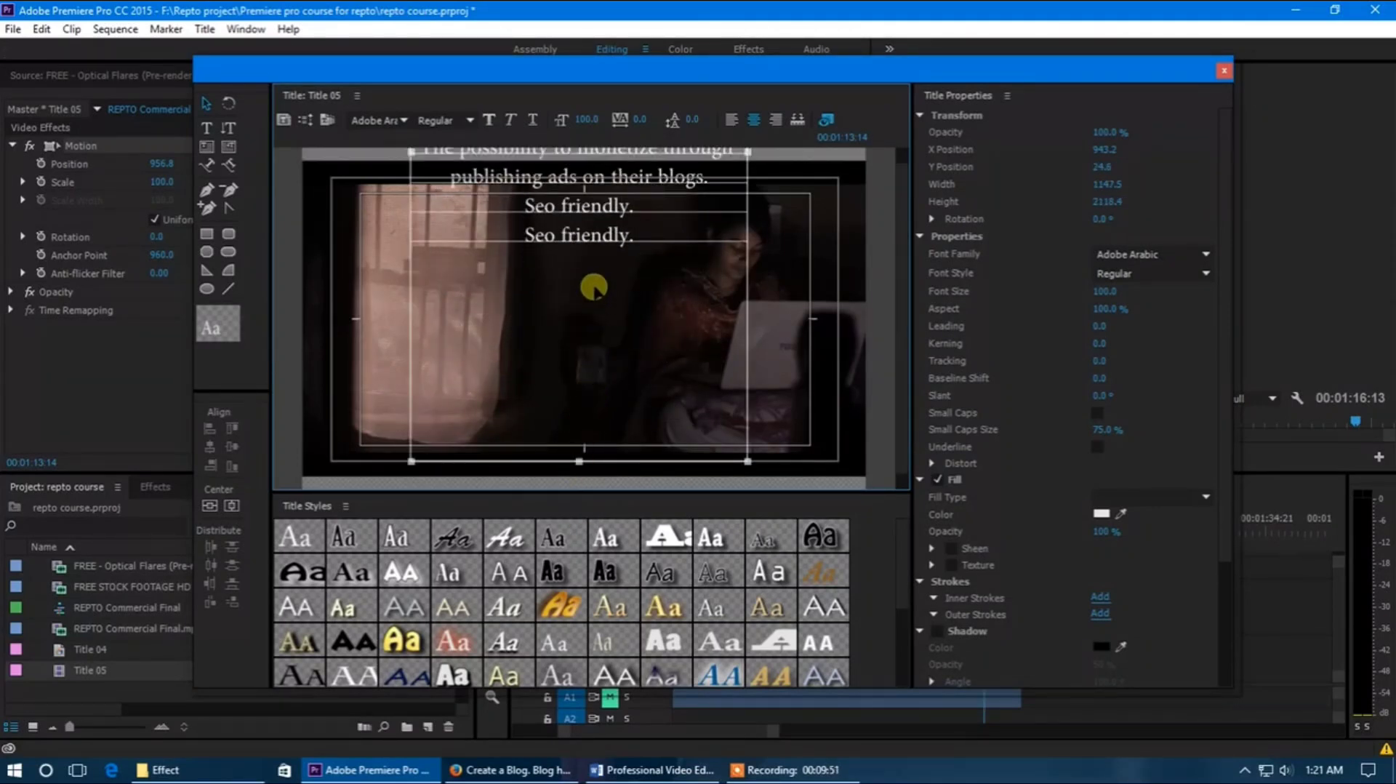
drag(595, 232, 601, 378)
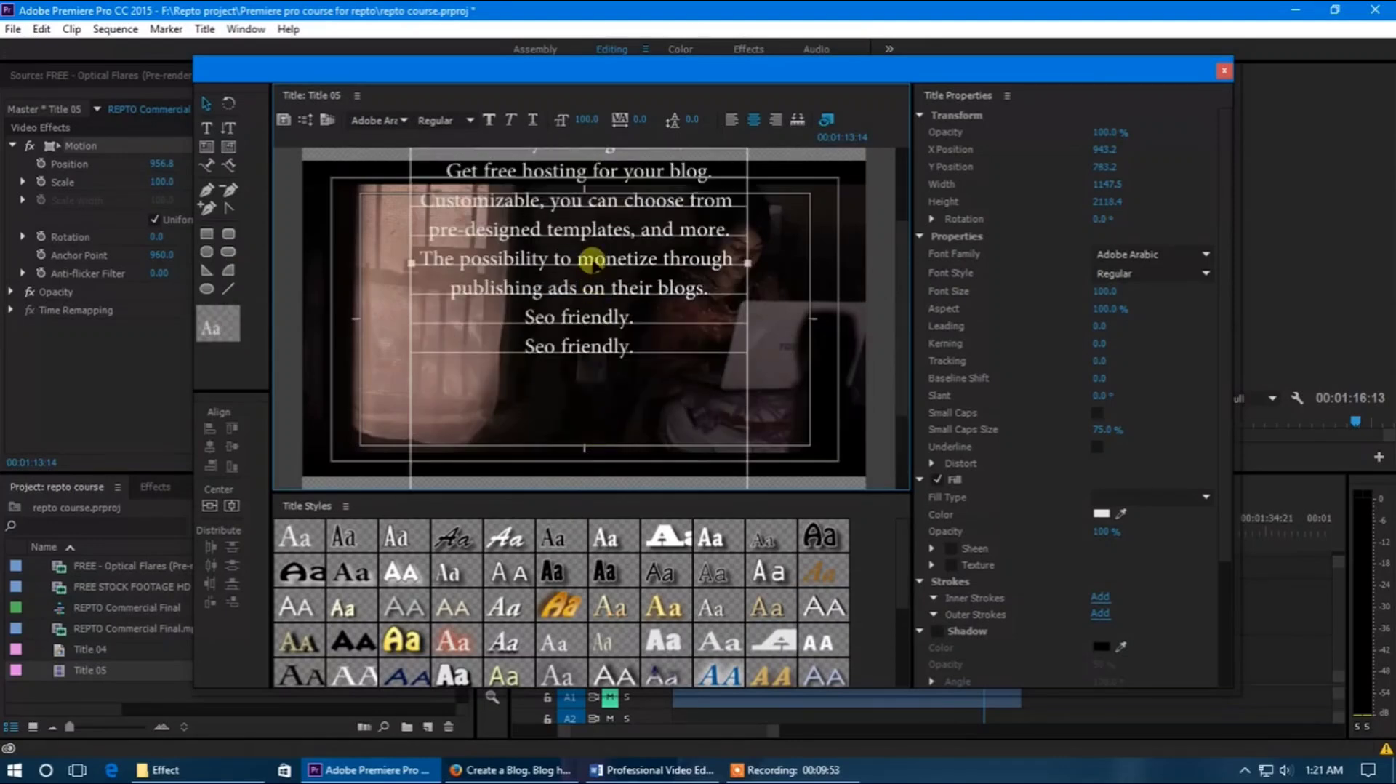
drag(590, 251, 590, 315)
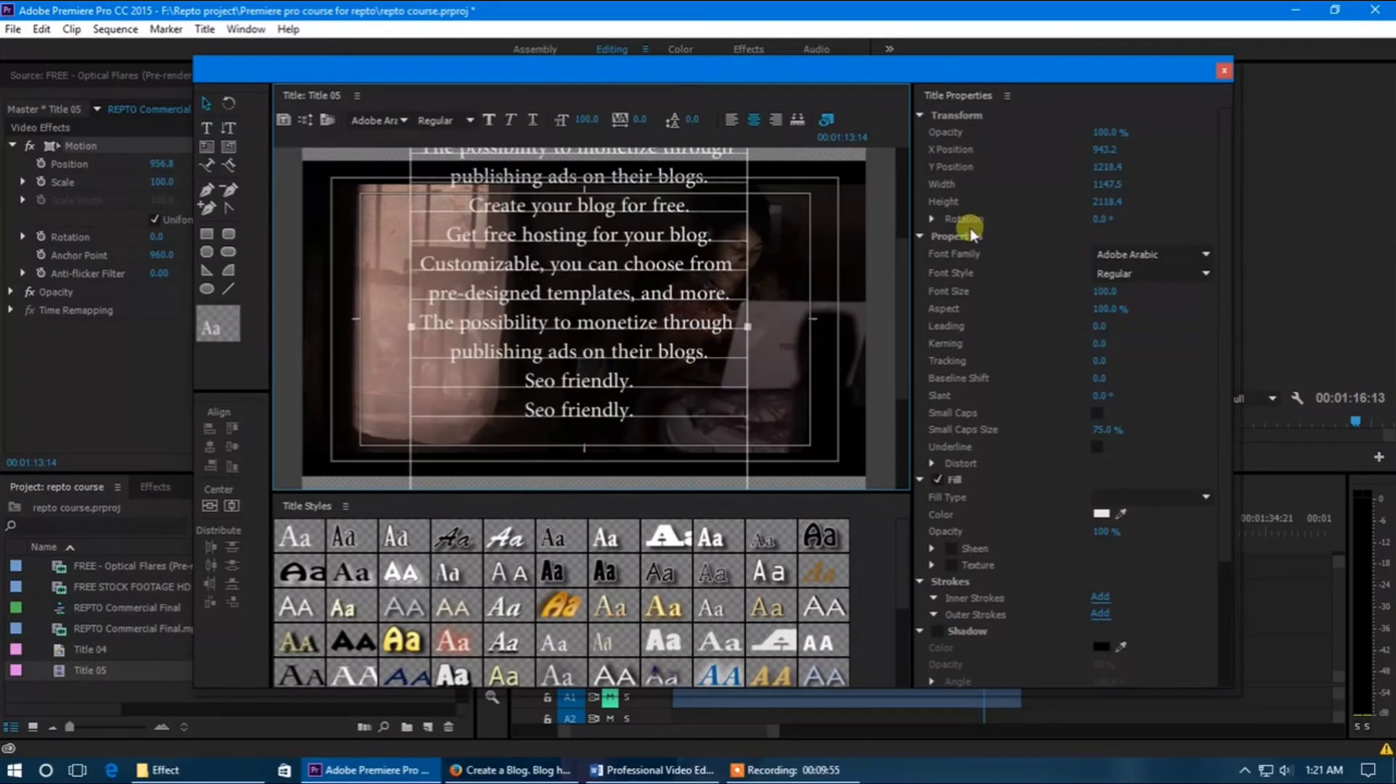
click(1225, 74)
Play and scrub the Title 05 section to check how the longer text rolls up the screen
drag(989, 535, 954, 535)
key(space)
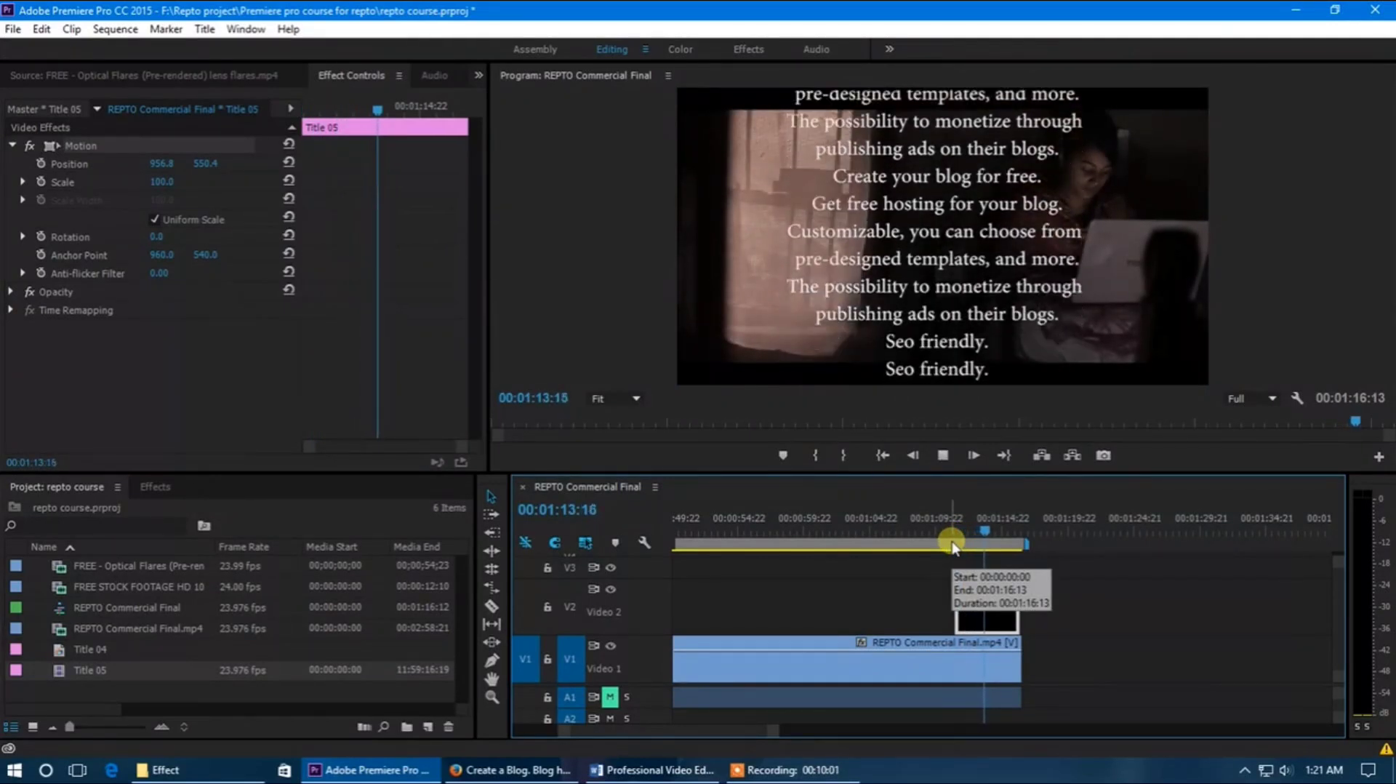
click(973, 530)
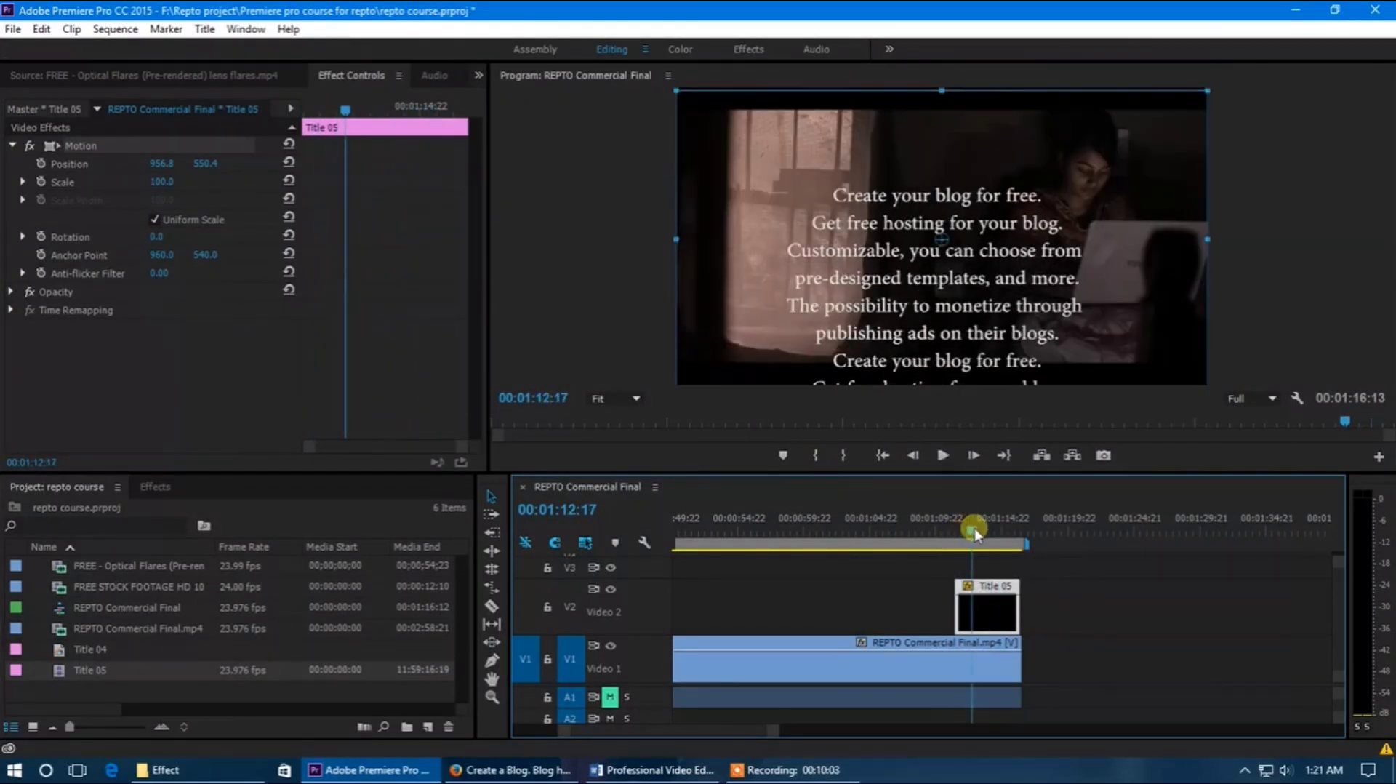
drag(975, 531, 978, 538)
Reopen Title 05 to review its extended text layout, and close it without editing
click(989, 609)
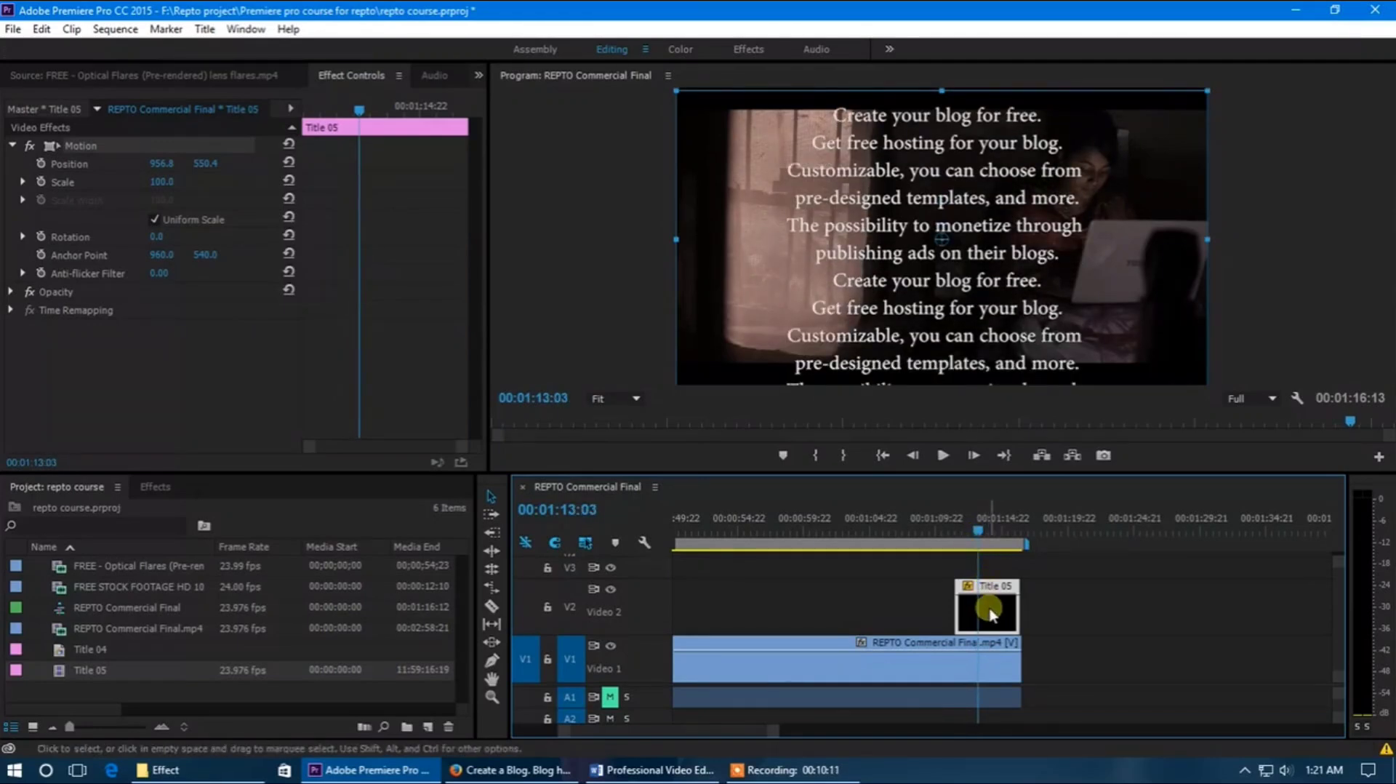
double_click(990, 610)
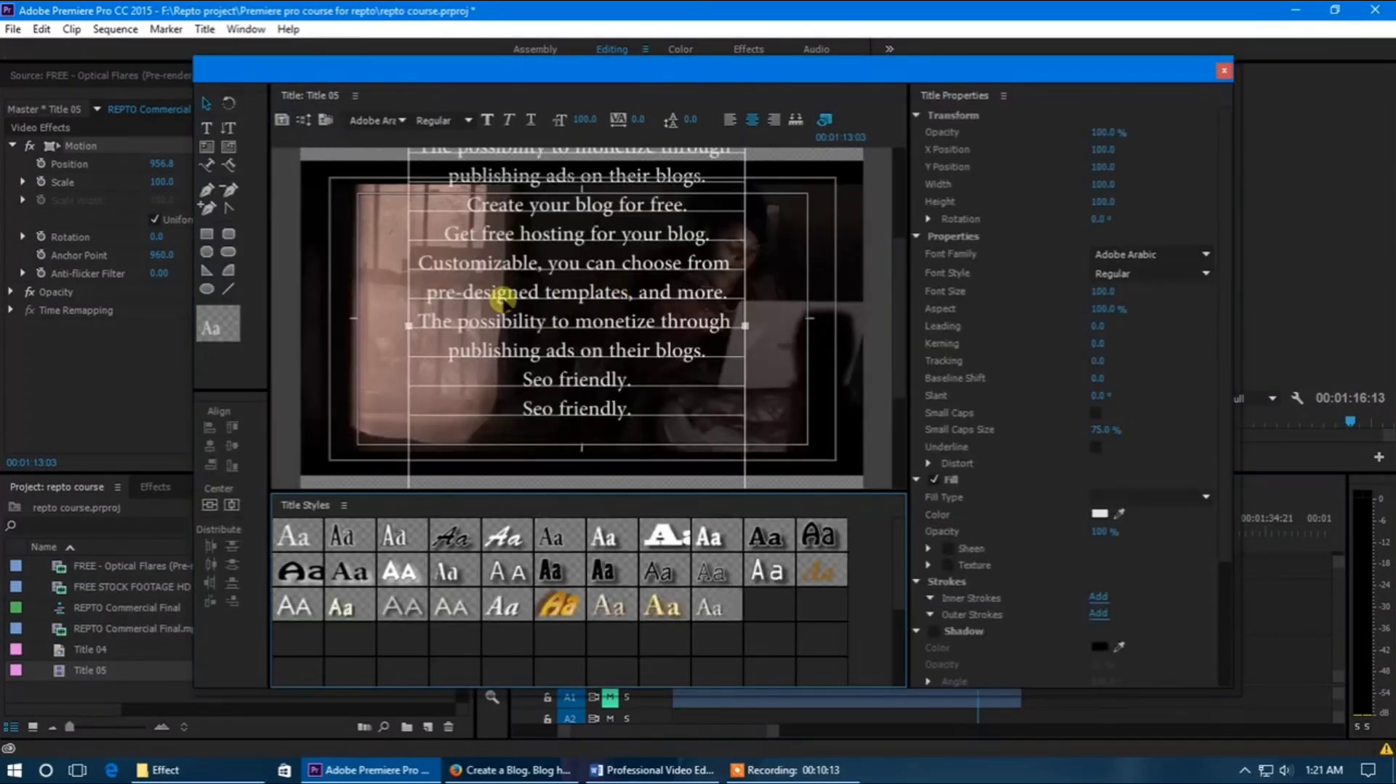
click(1222, 72)
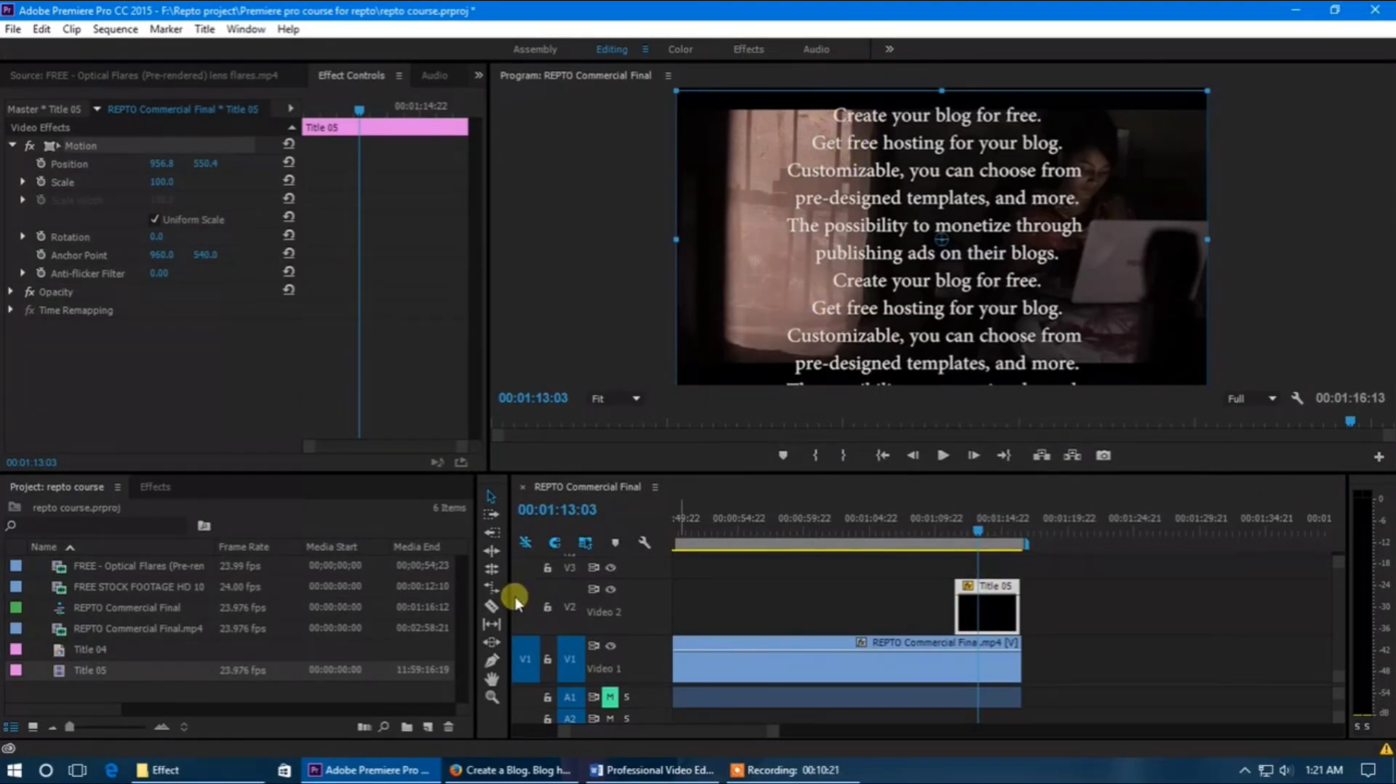
Create a dark blue color matte at 1920 x 1080, 23.976 fps and square pixels, named Color Matte
right_click(134, 688)
mouse_move(210, 605)
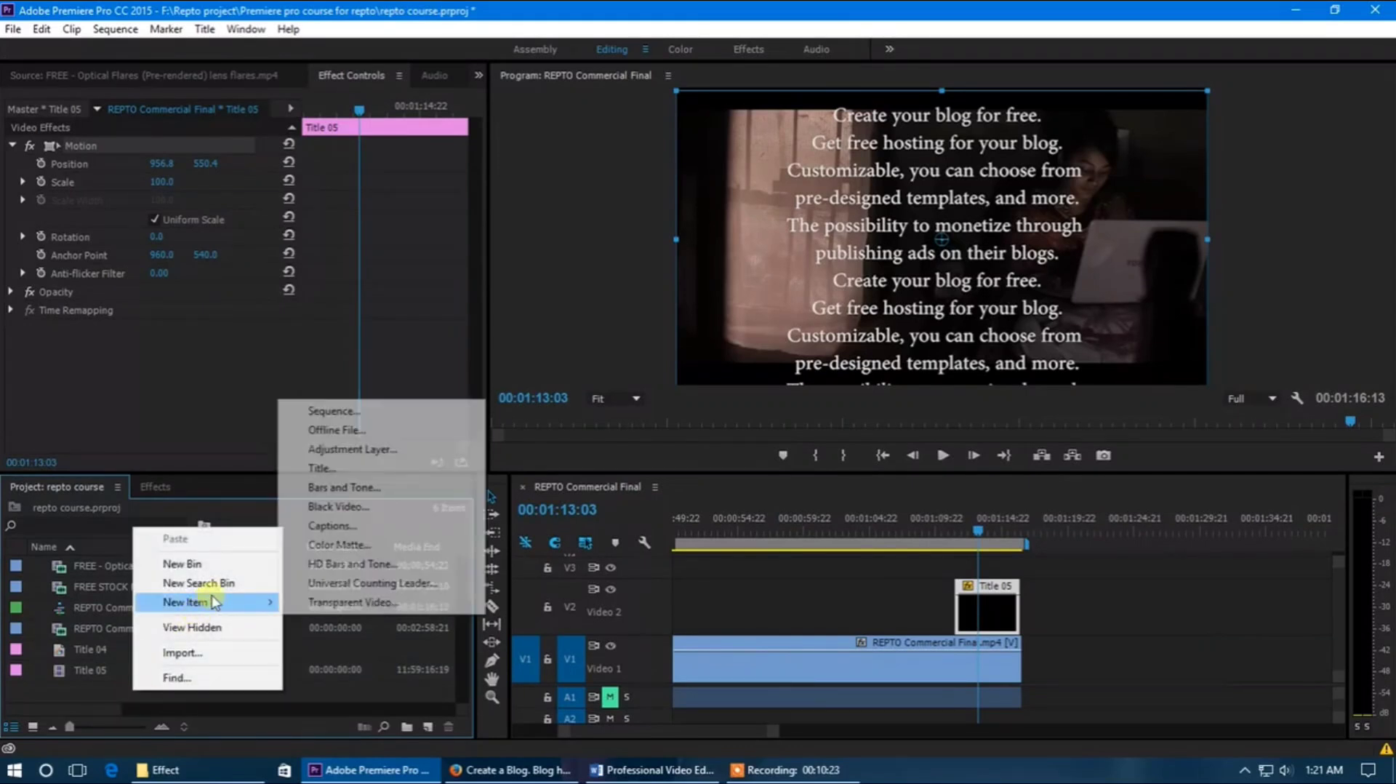
click(356, 544)
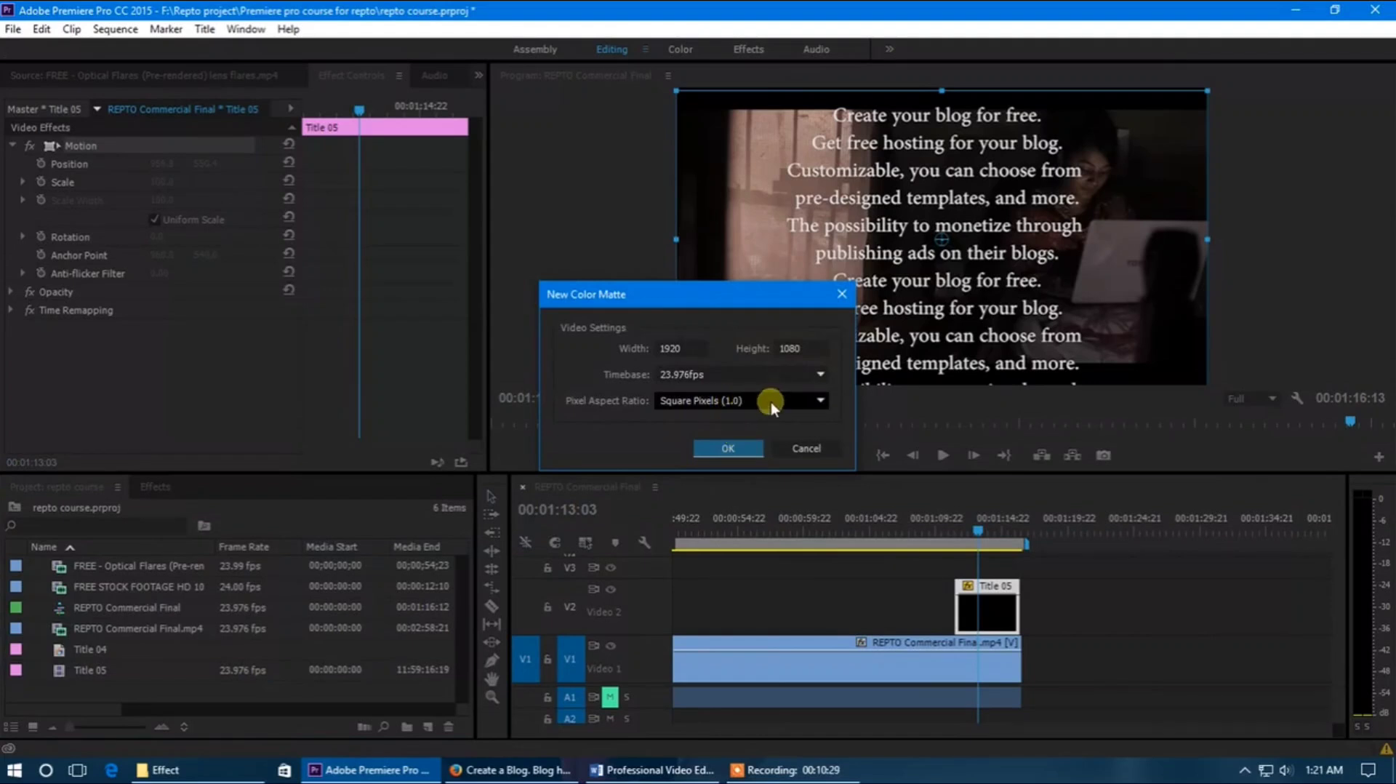
click(740, 448)
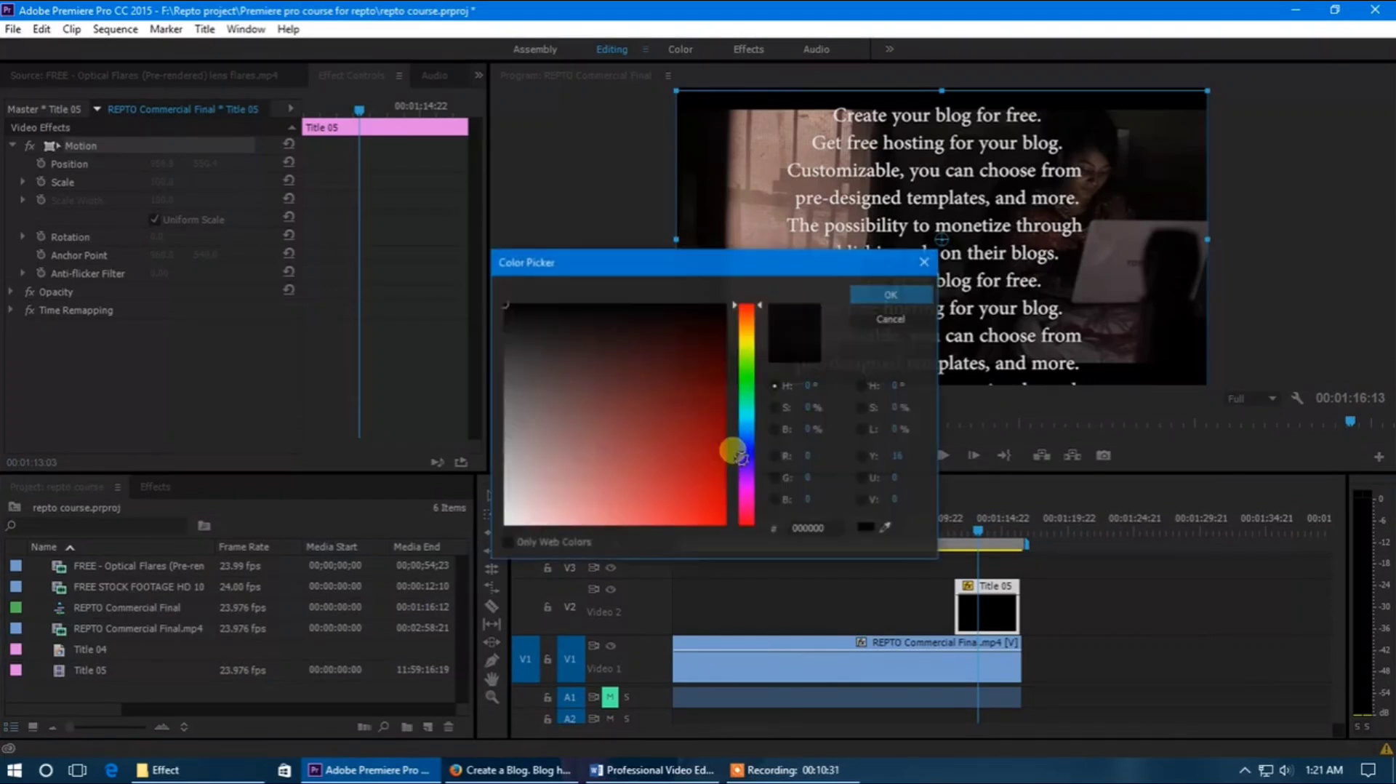
click(659, 427)
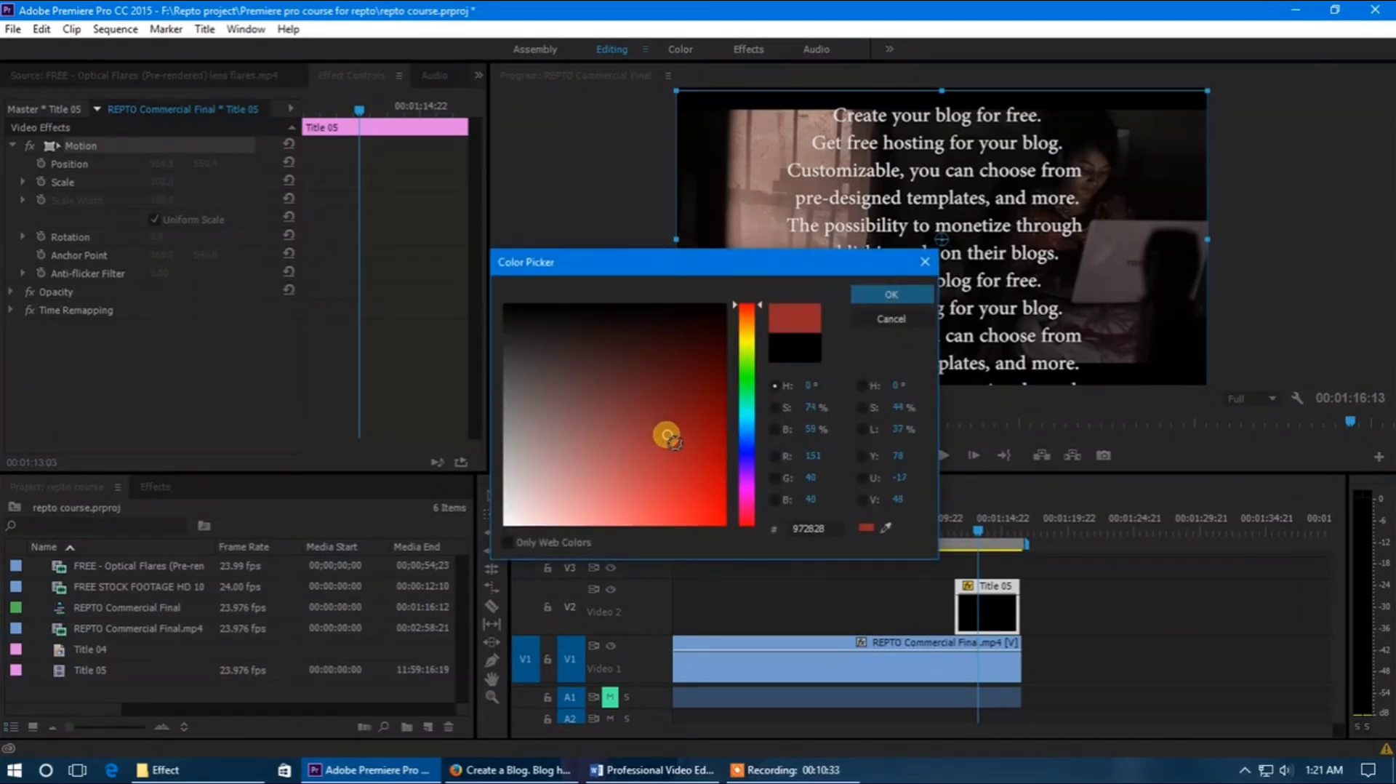
mouse_move(675, 441)
mouse_down()
mouse_move(690, 400)
mouse_move(754, 424)
mouse_move(683, 371)
mouse_up()
click(883, 294)
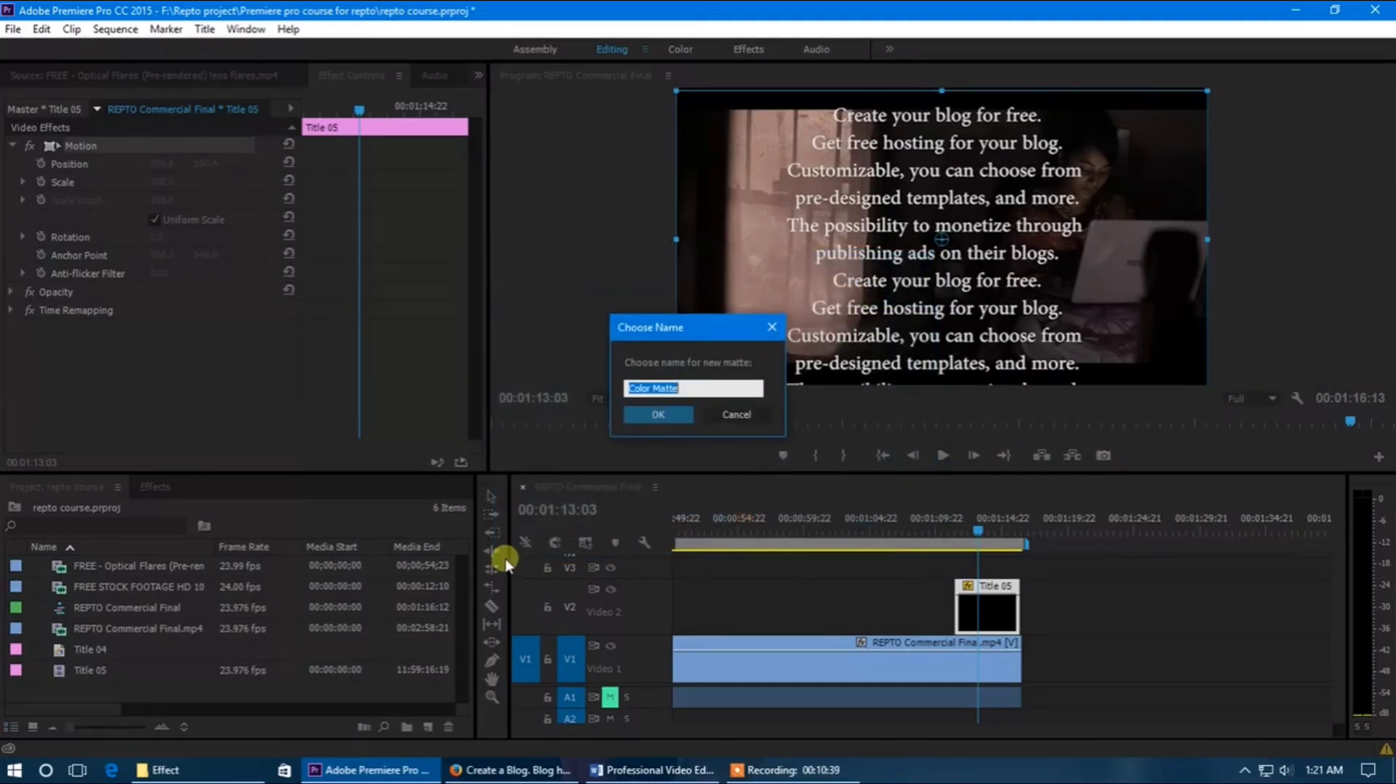
click(658, 416)
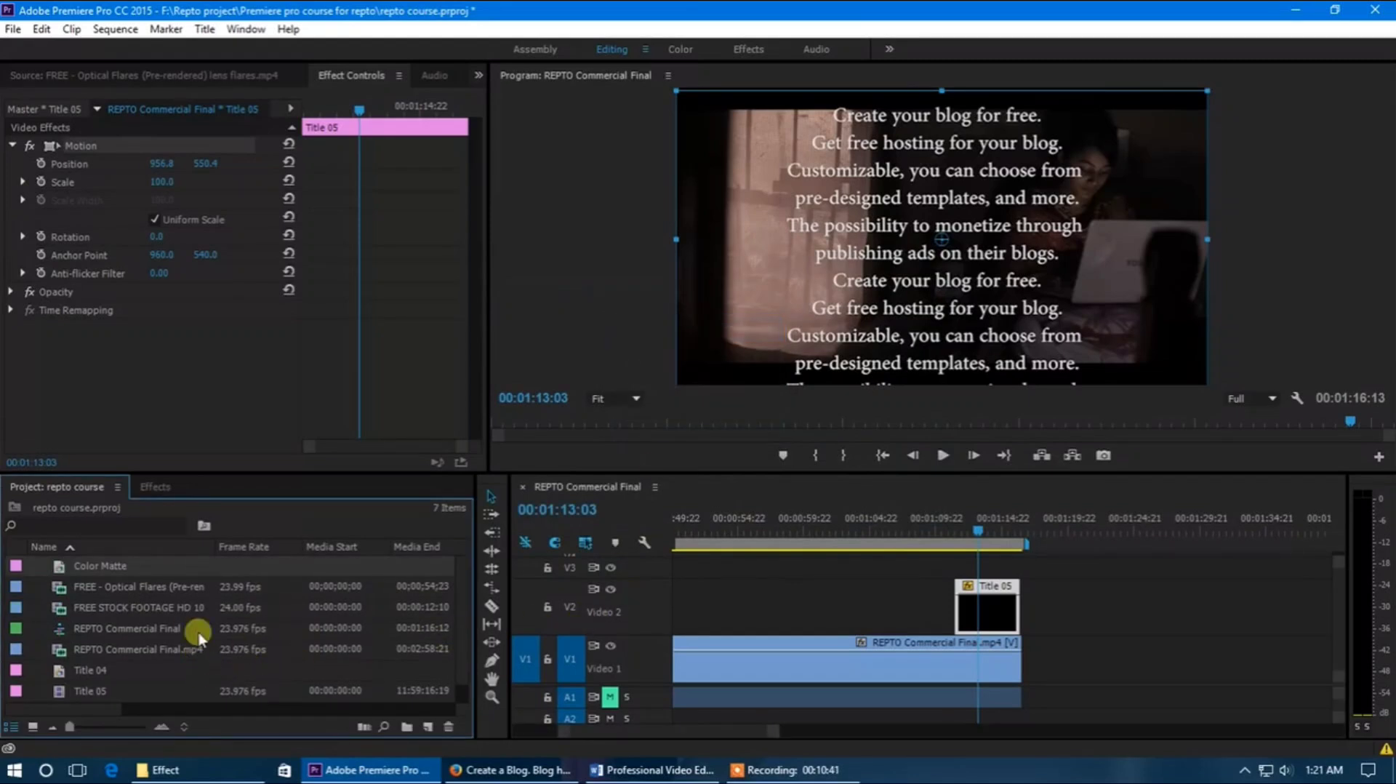
Add Color Matte to the sequence over Title 05's time span and arrange it on V2 beneath Title 05 on V3
drag(102, 570, 980, 531)
scroll(921, 622, down, 1)
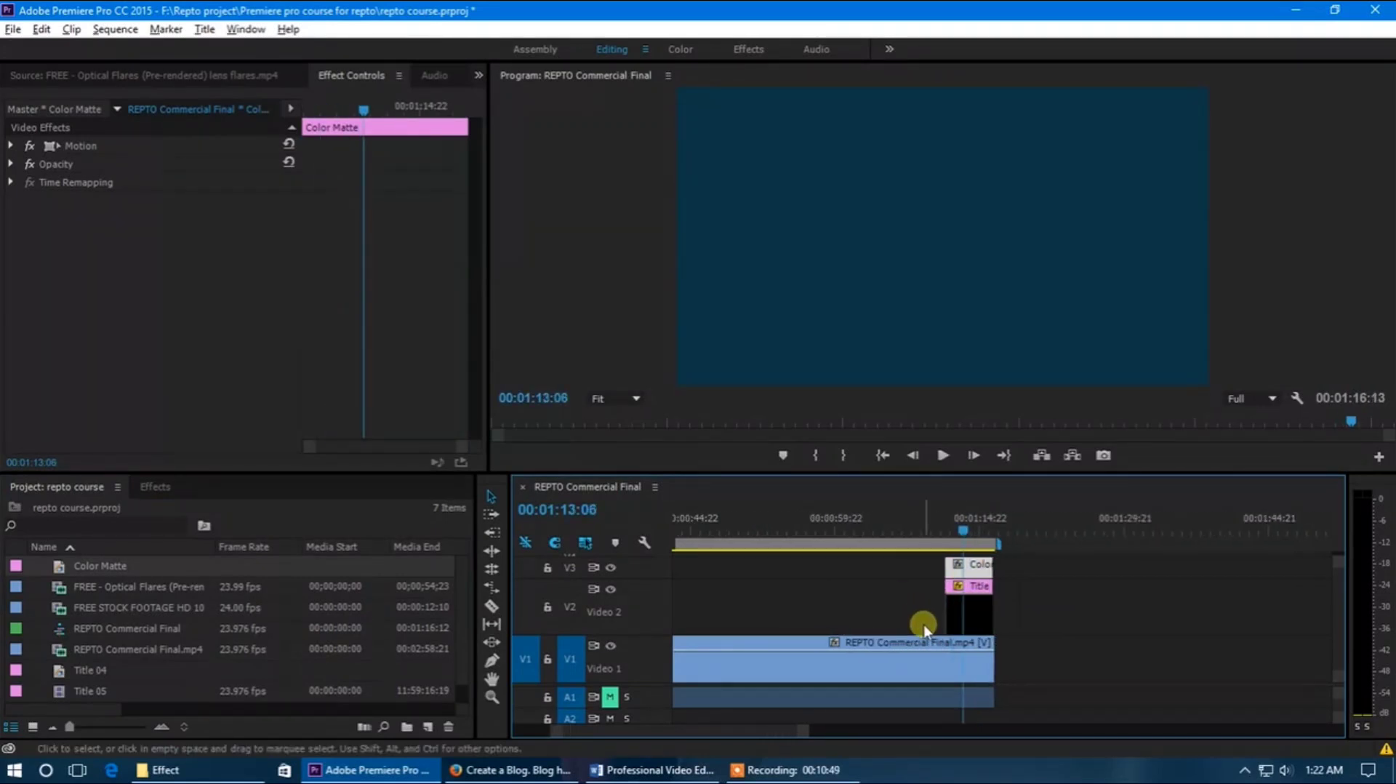
scroll(657, 602, down, 2)
scroll(657, 602, down, 1)
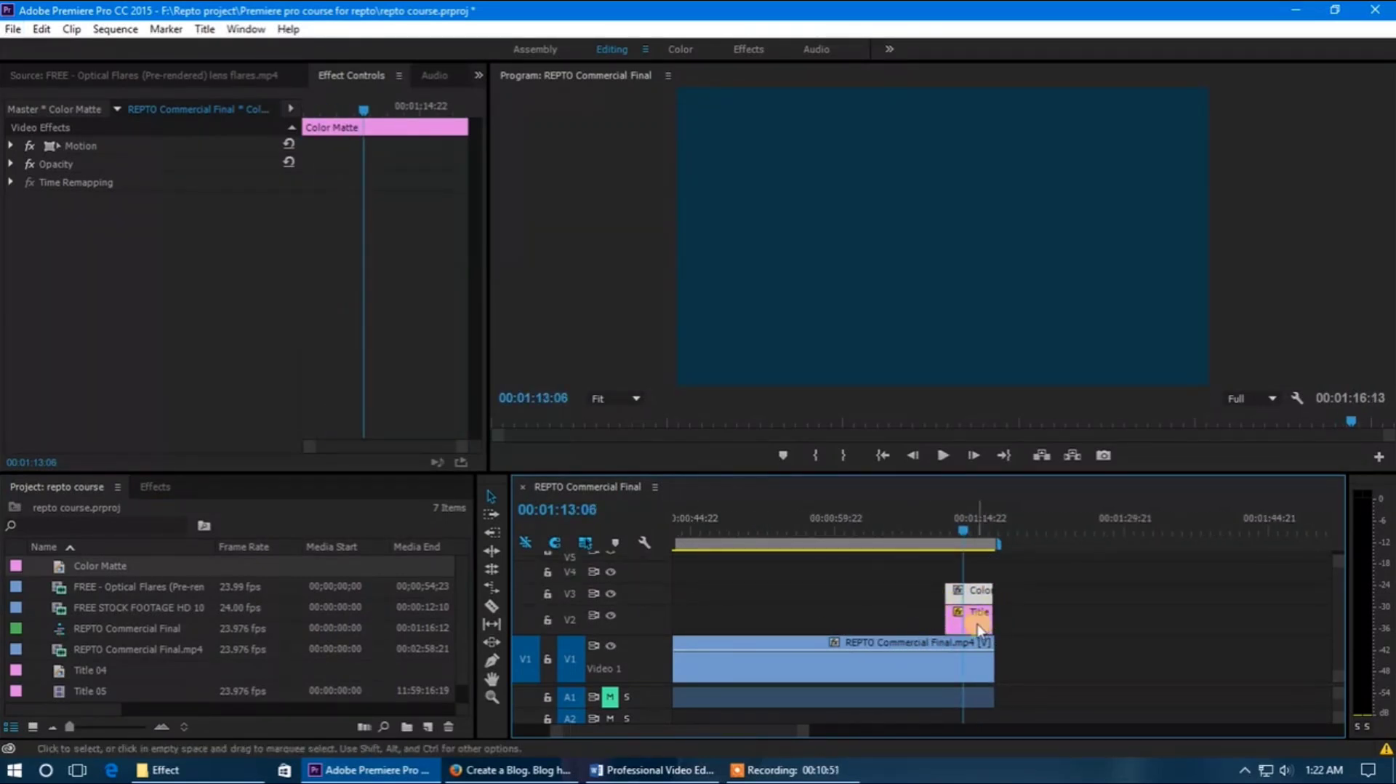
drag(975, 627, 978, 592)
click(978, 625)
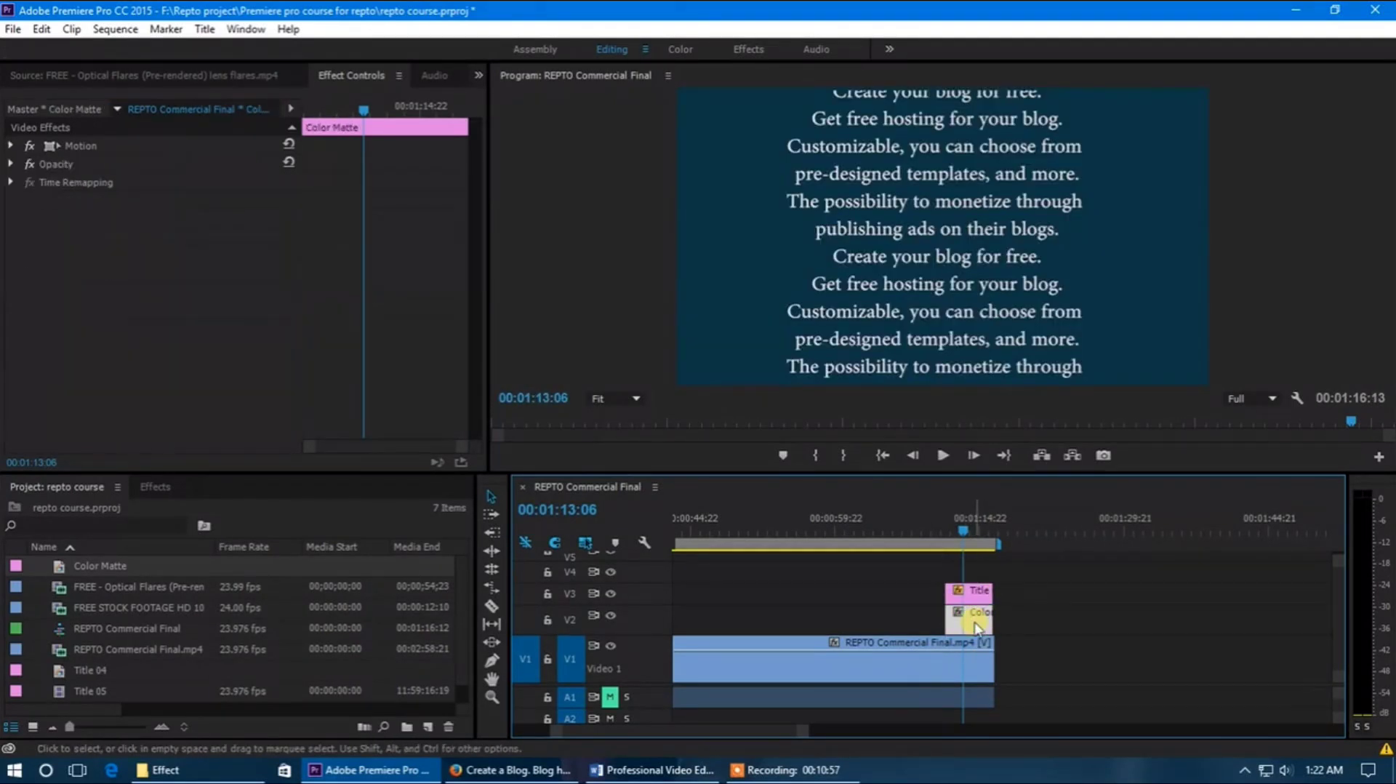
Turn off Uniform Scale for the color matte, narrow its Scale Width to 64, and lower its opacity to 66%
click(279, 322)
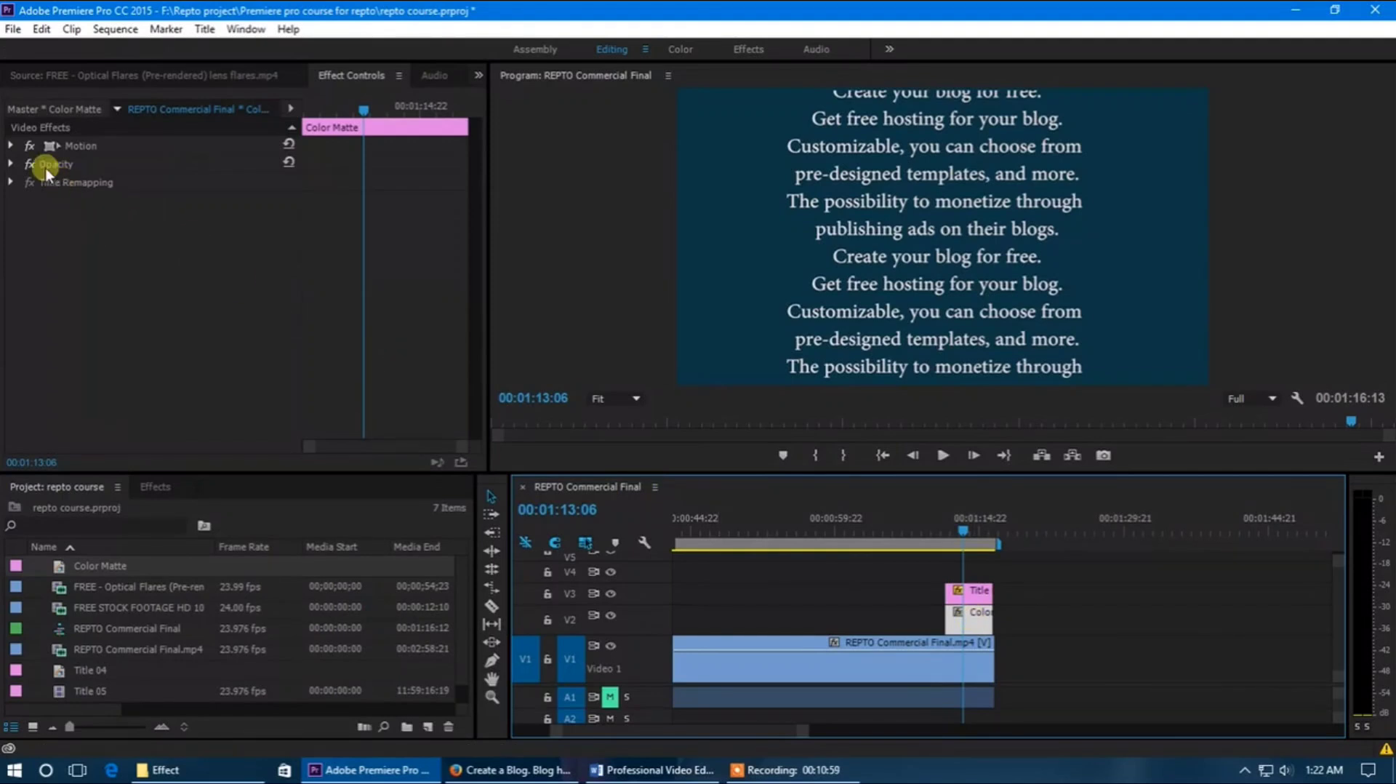
click(11, 145)
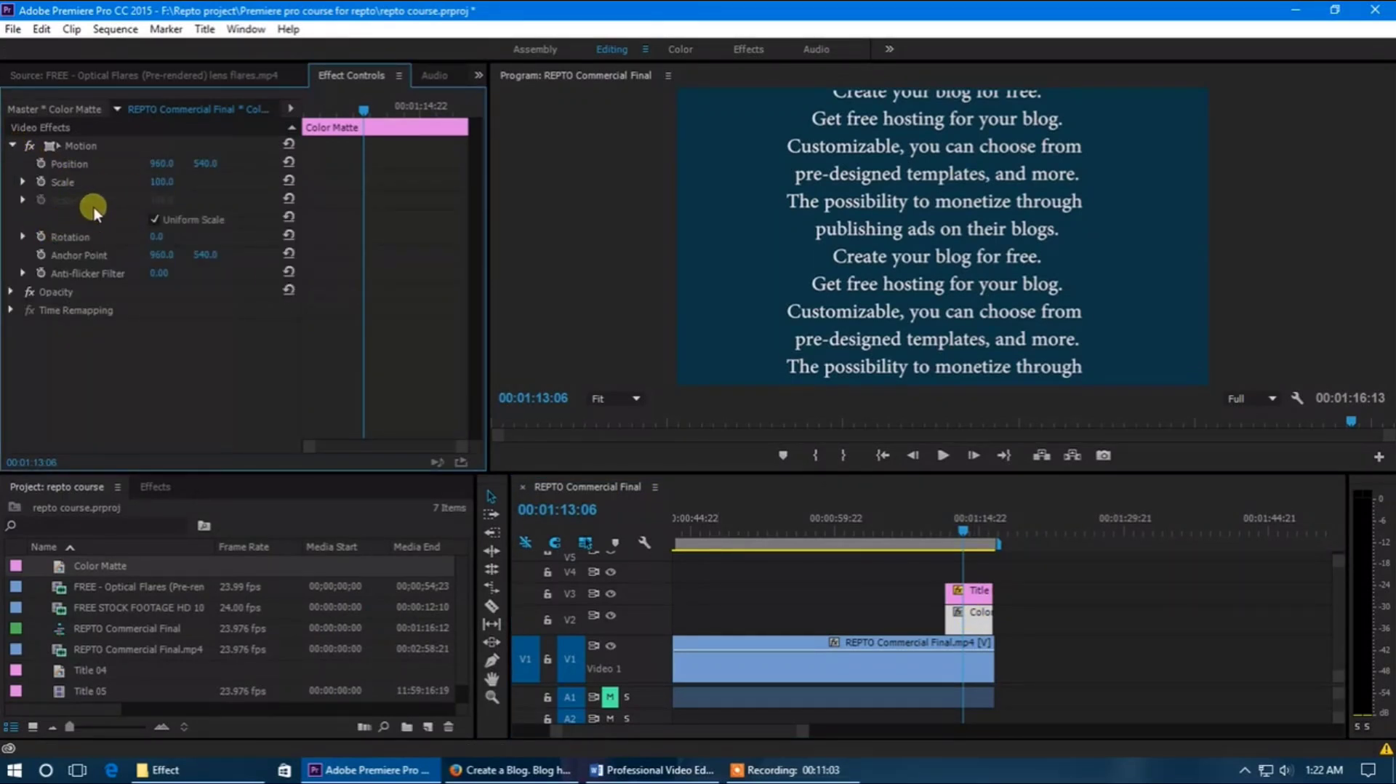
click(157, 219)
mouse_move(164, 199)
mouse_down()
mouse_move(135, 204)
mouse_move(172, 201)
mouse_up()
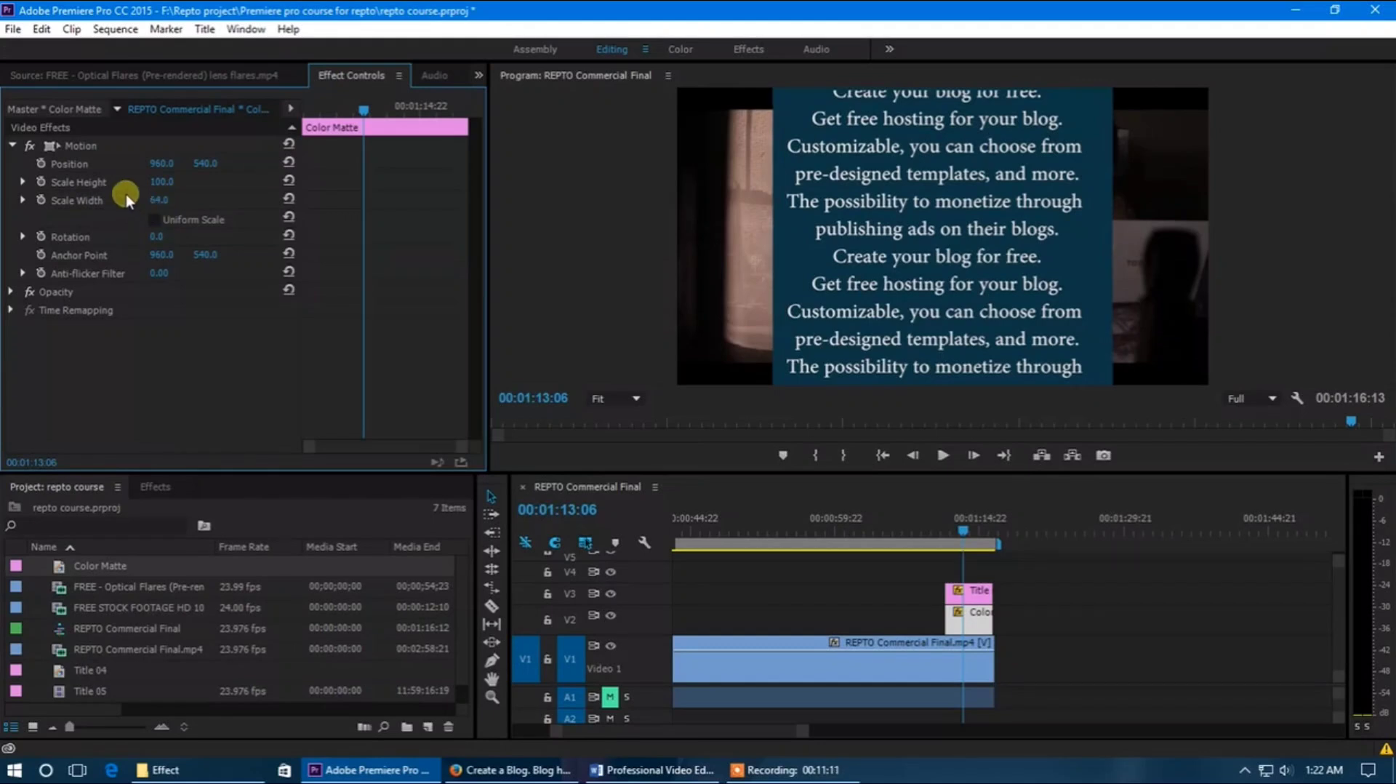
click(11, 291)
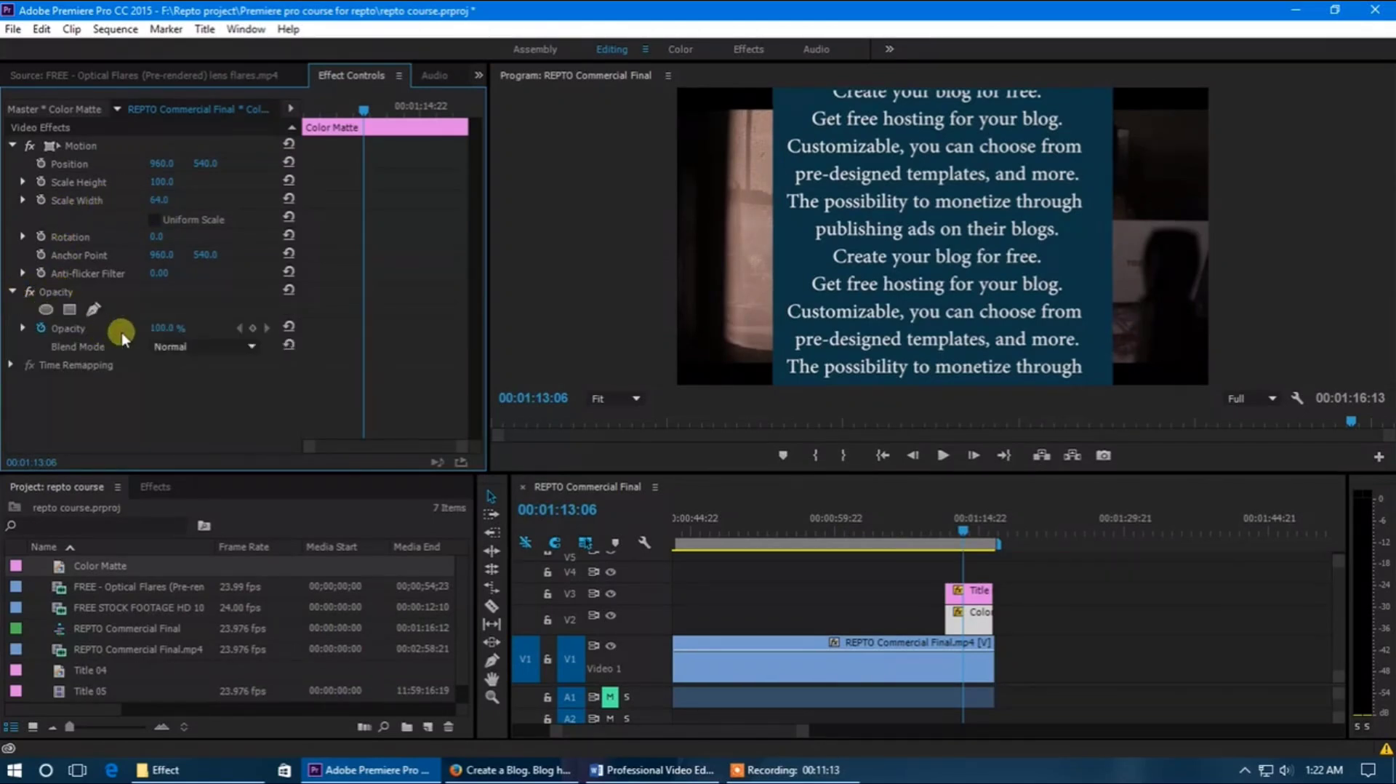
drag(161, 327, 126, 327)
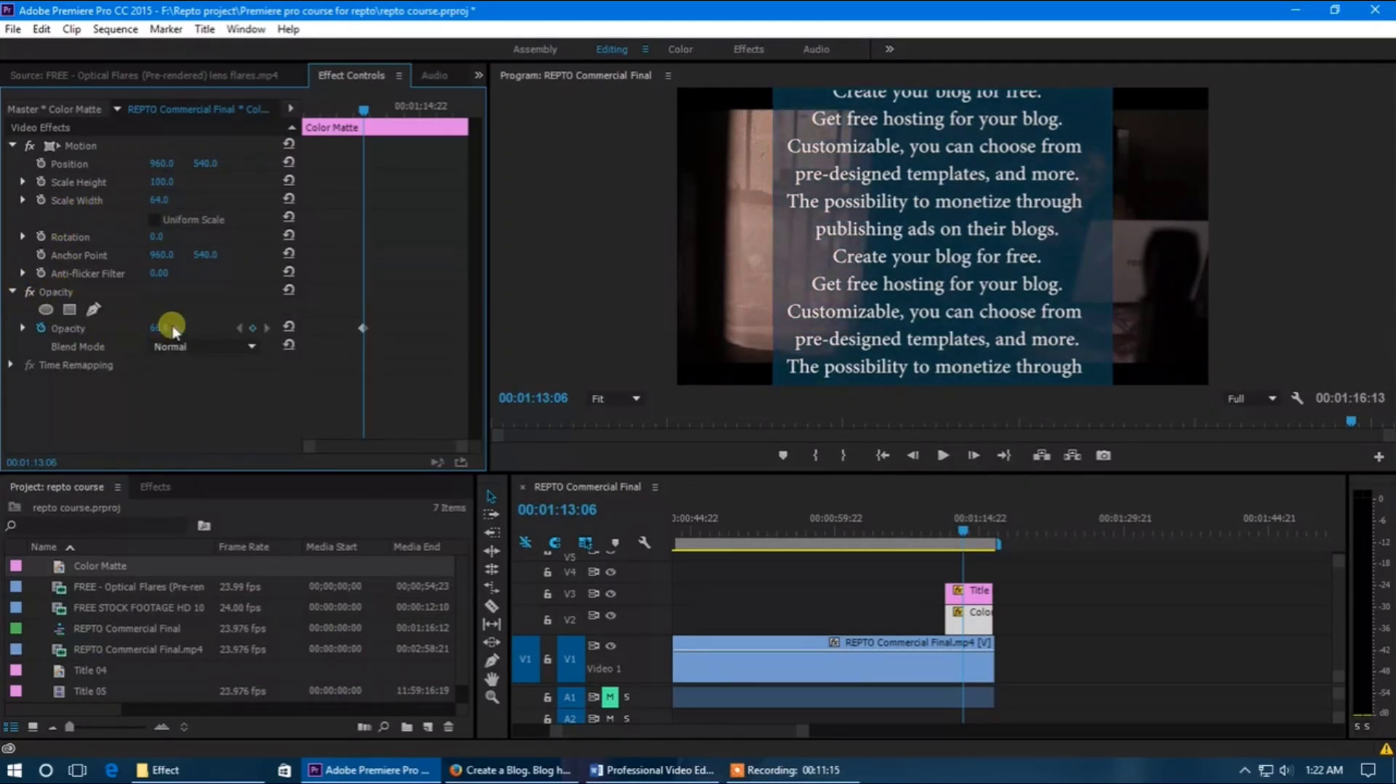
Play and scrub the end section to check the rolling text over the semi-transparent matte, stopping at 00:01:13:18
drag(964, 532, 938, 522)
key(space)
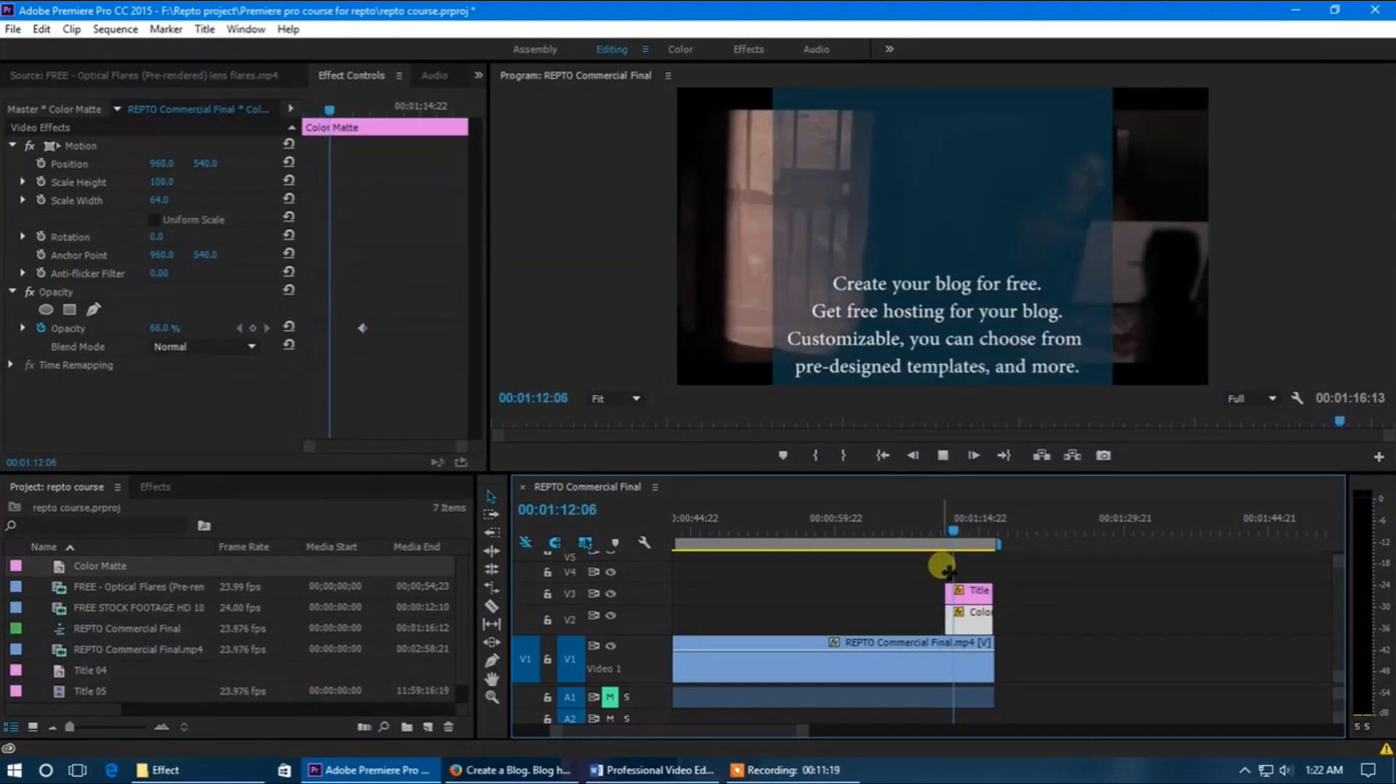
click(976, 529)
drag(976, 530, 983, 530)
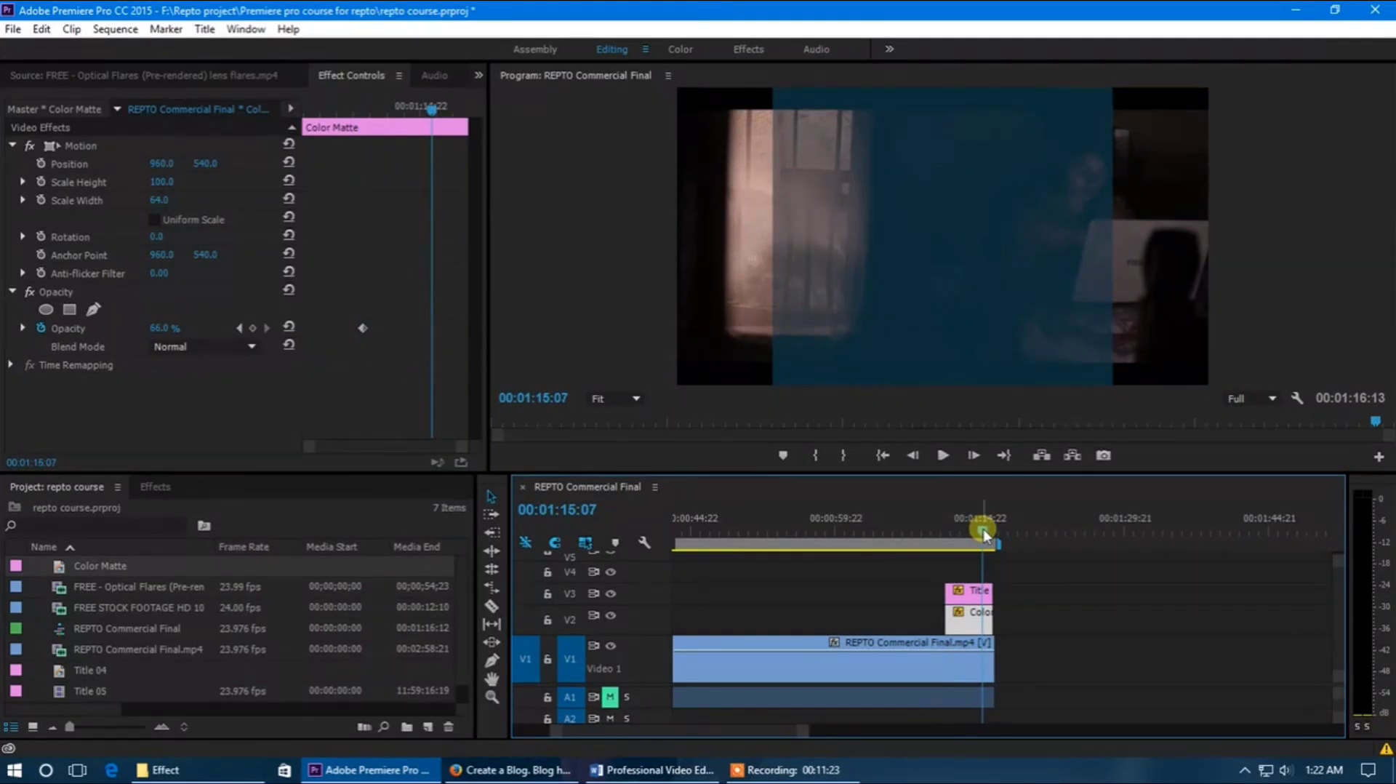
drag(981, 529, 961, 530)
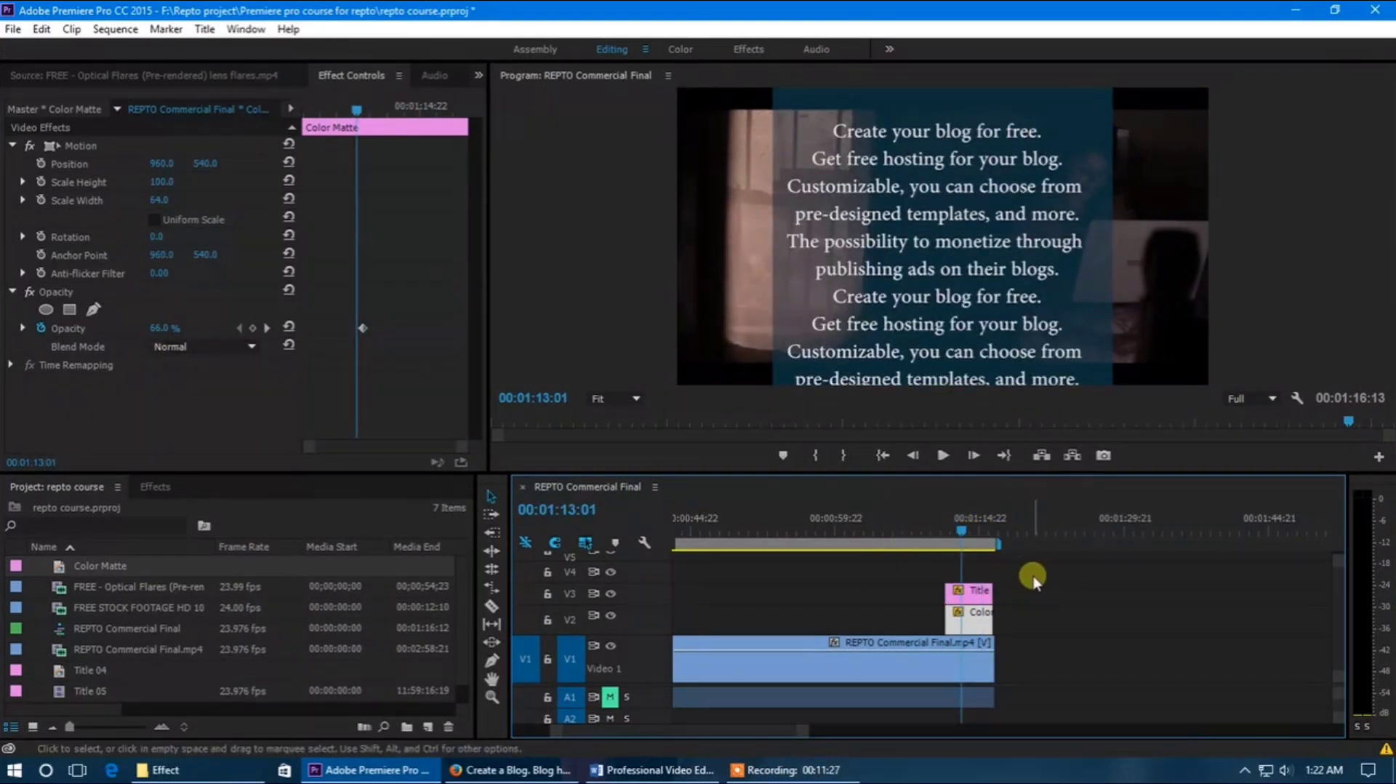
mouse_move(964, 529)
mouse_down()
mouse_move(952, 534)
mouse_move(962, 531)
mouse_up()
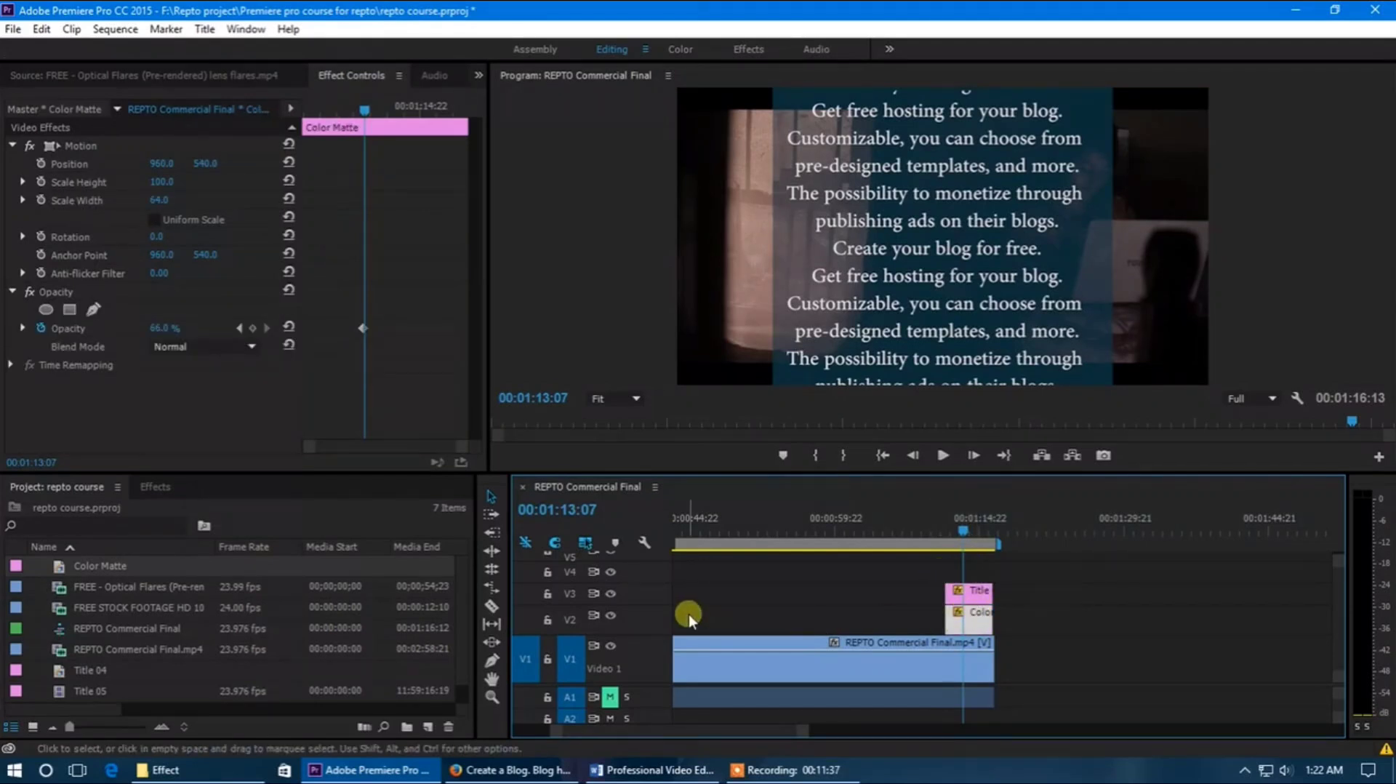
scroll(669, 615, up, 1)
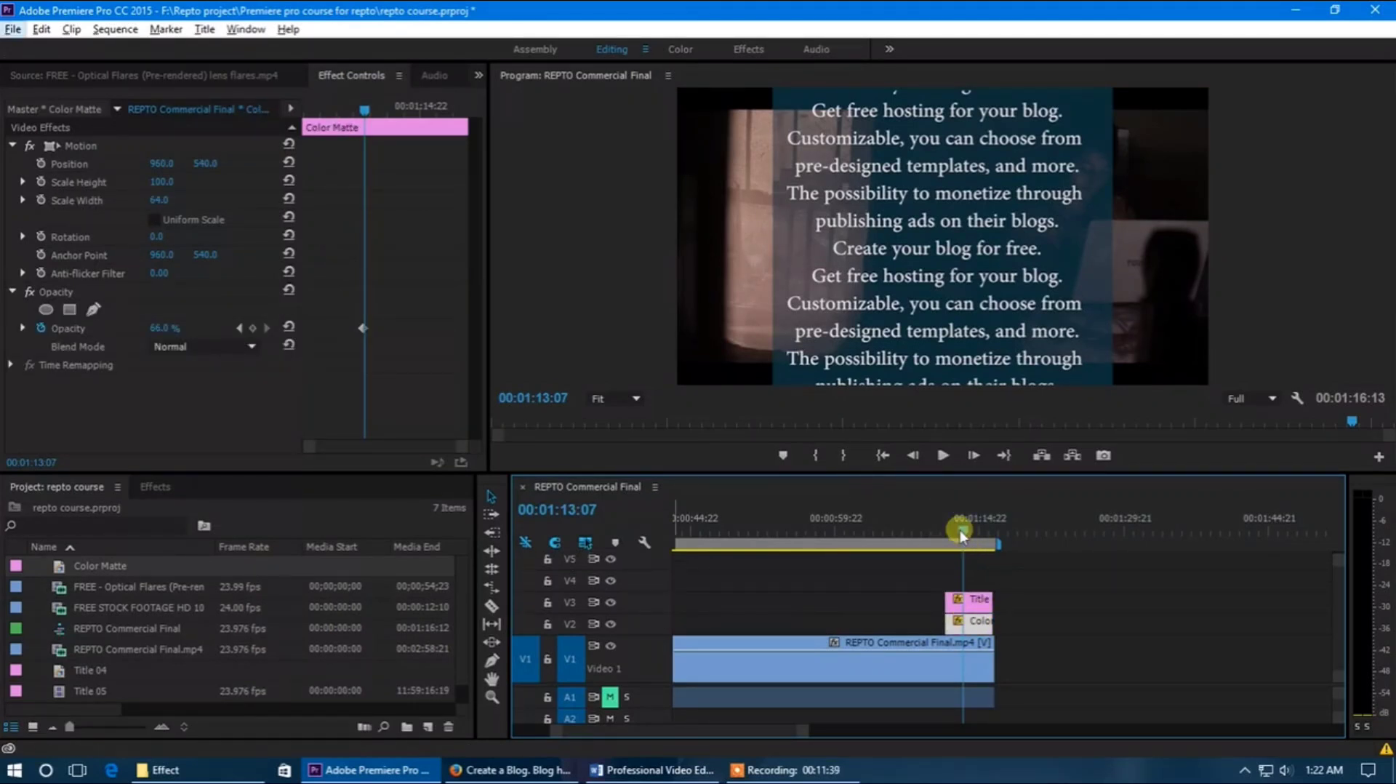
mouse_move(960, 530)
mouse_down()
mouse_move(949, 530)
mouse_move(967, 553)
mouse_move(968, 531)
mouse_up()
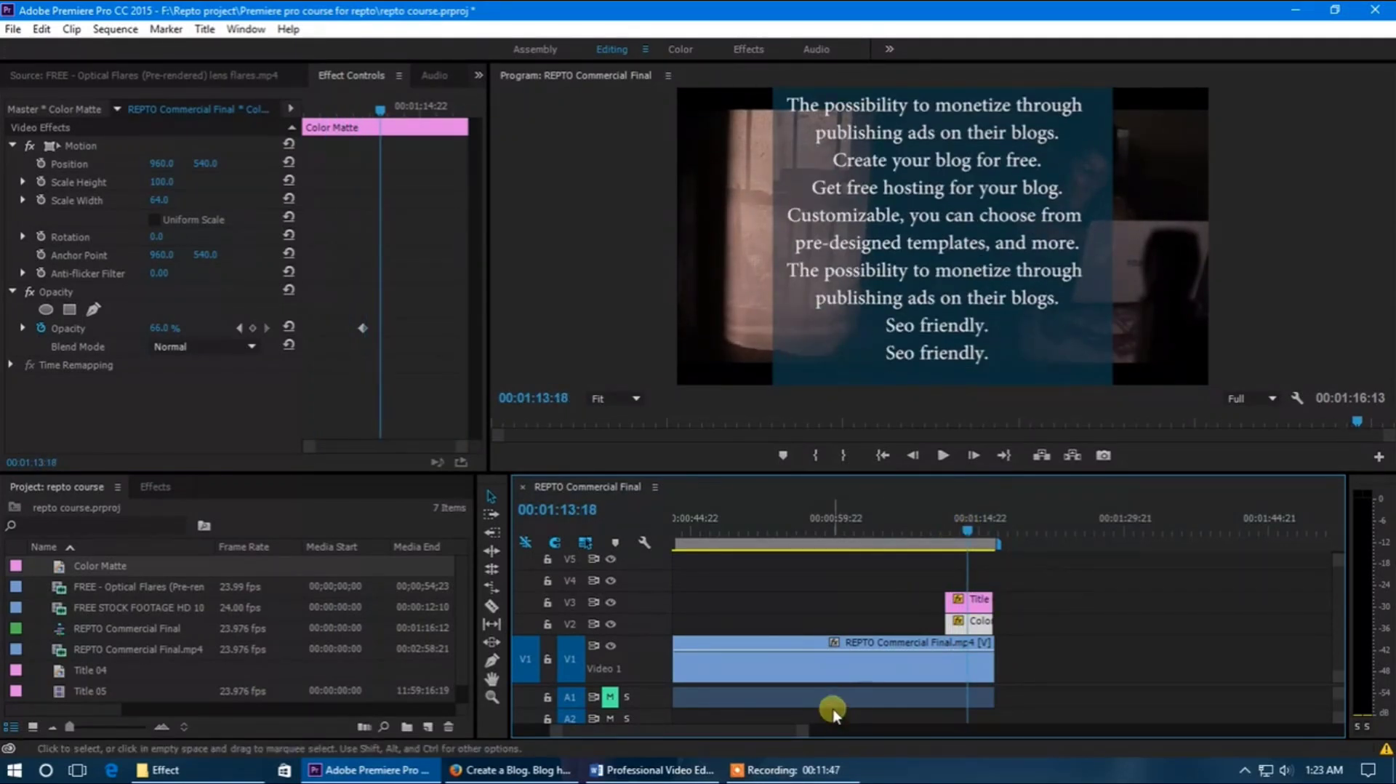